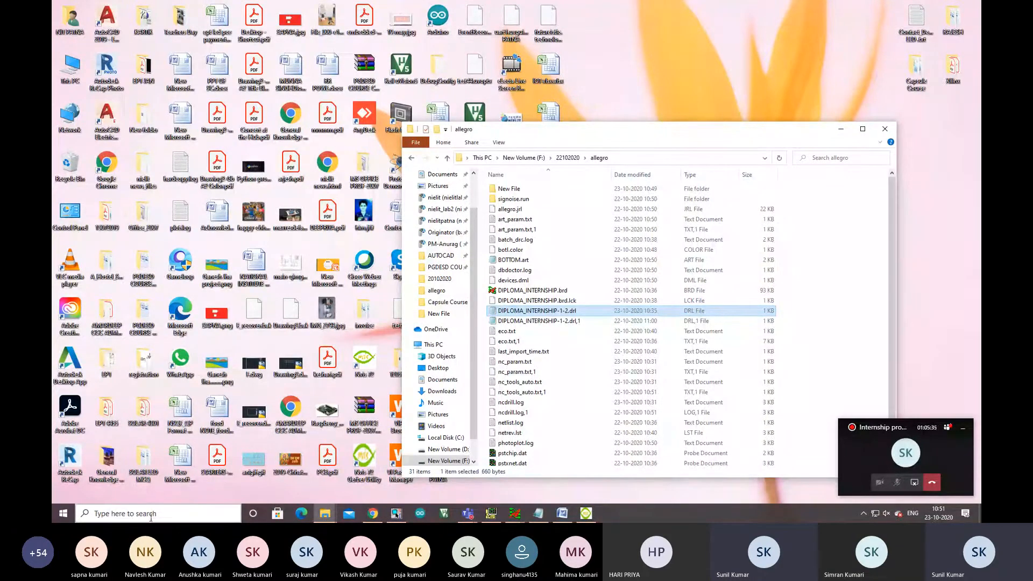
Step: Launch DipTrace from the desktop search and open its PCB Layout module
left_click(150, 517)
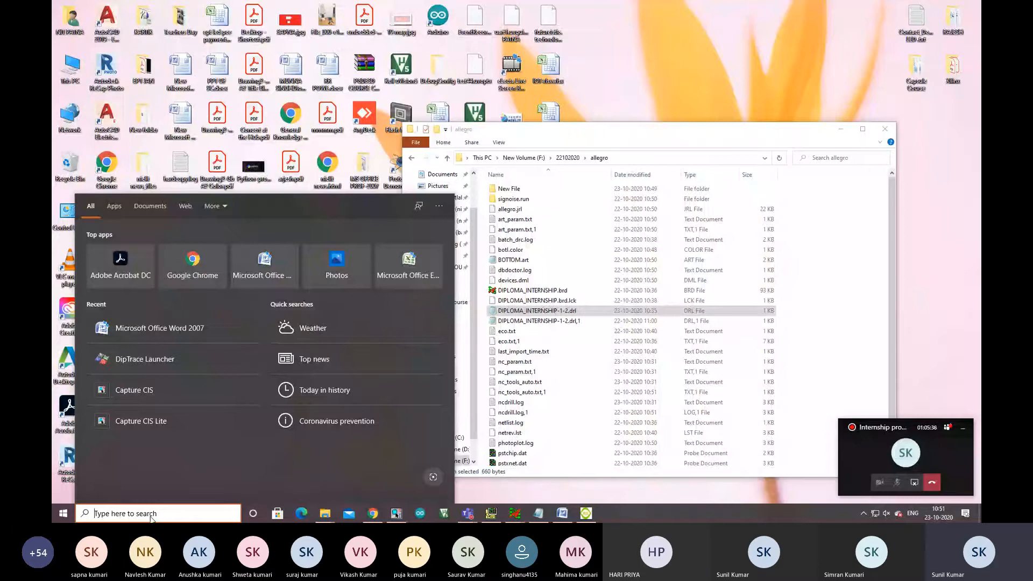
type("DIP")
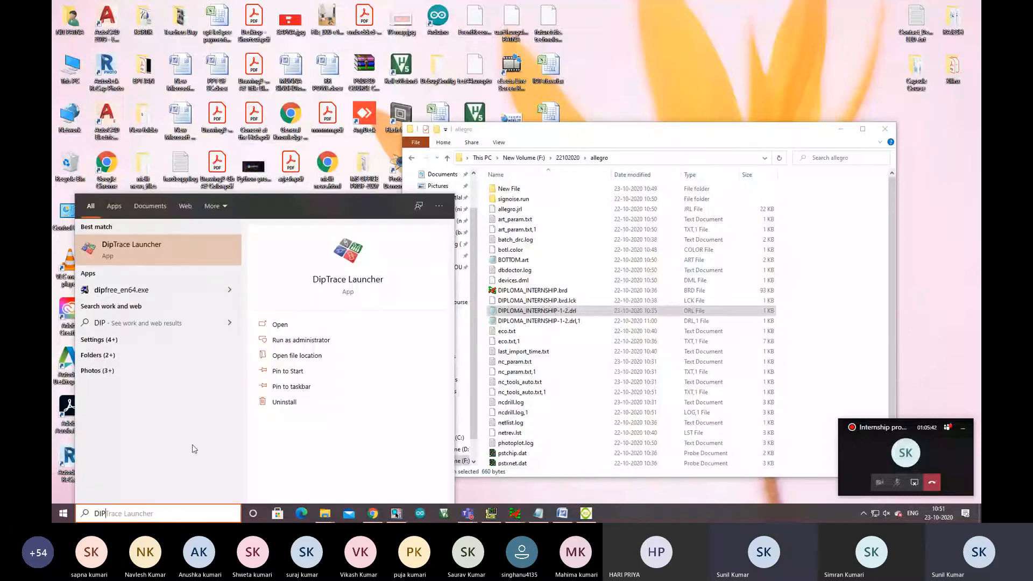
left_click(131, 248)
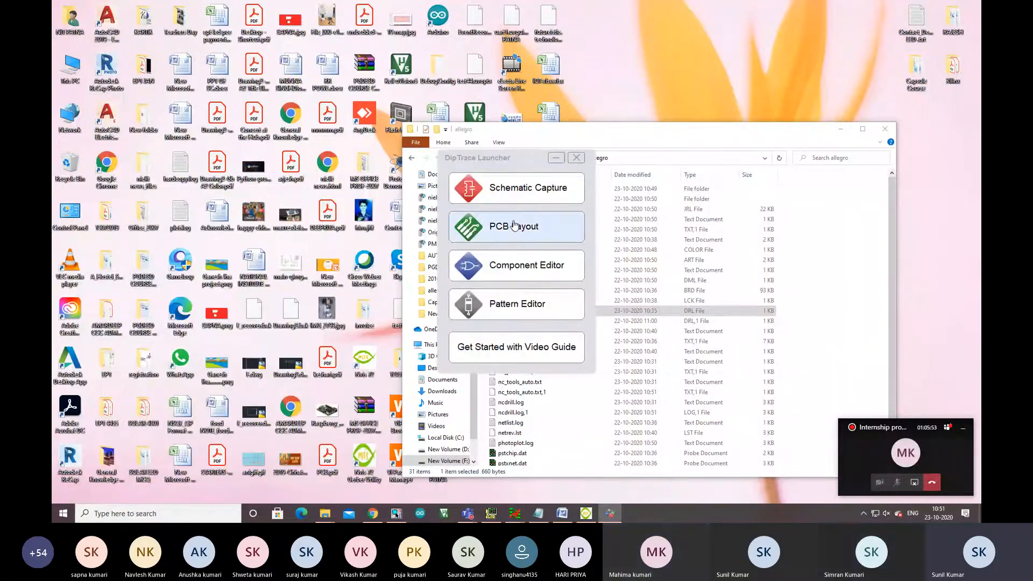
left_click(514, 225)
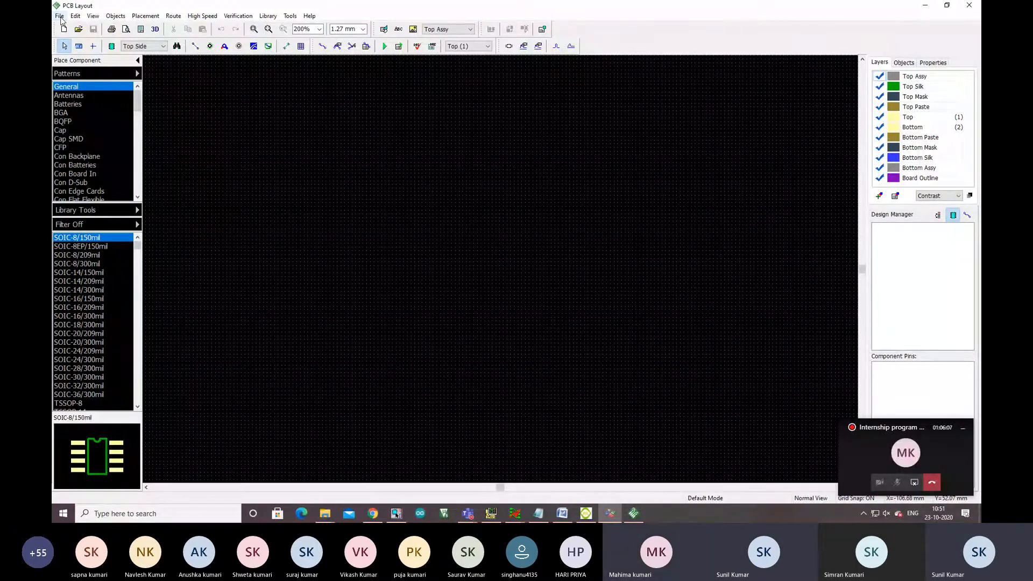
Step: Start a Gerber import and open BOTTOM.art from the allegro folder
left_click(60, 16)
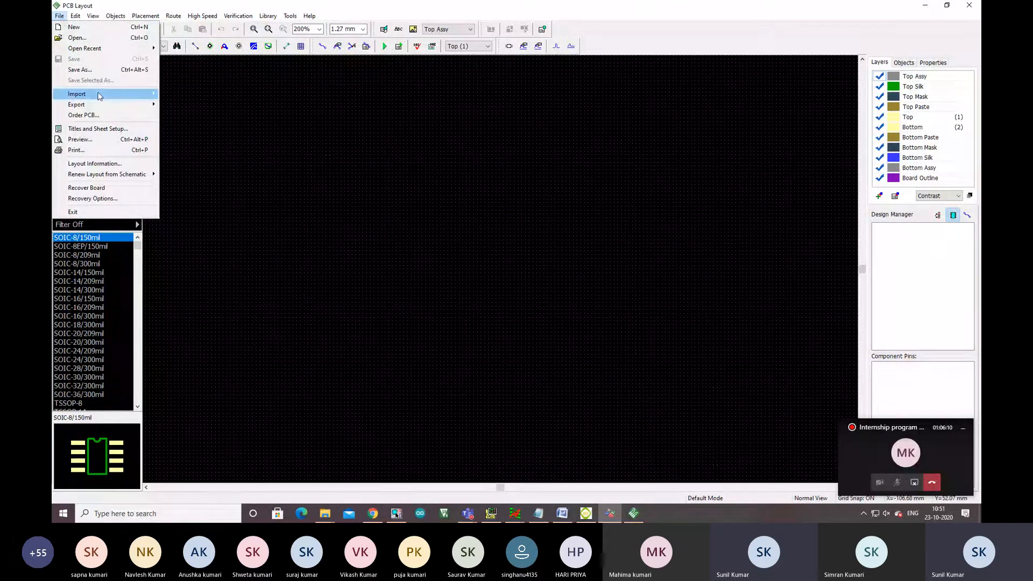
mouse_move(99, 96)
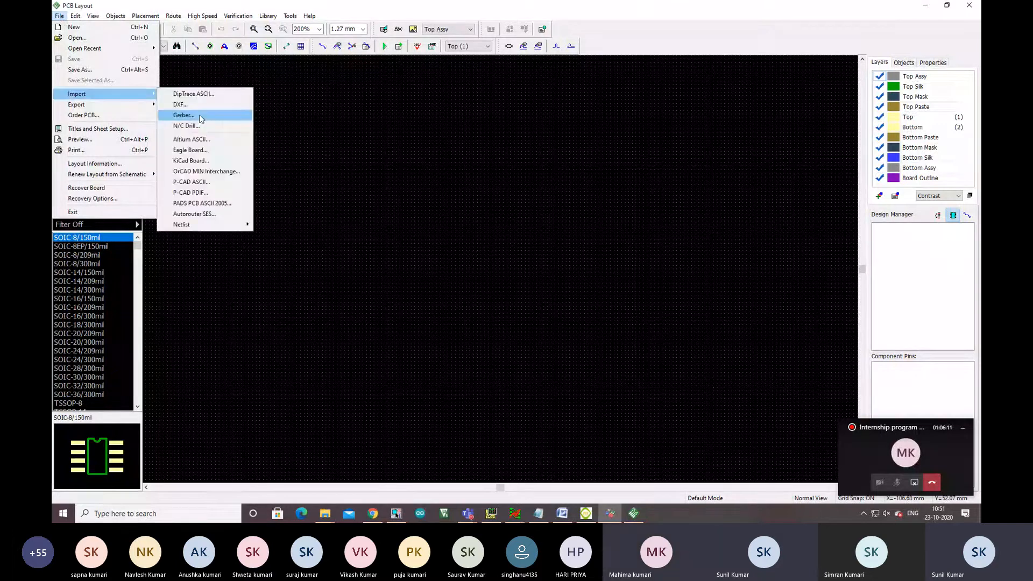
left_click(184, 116)
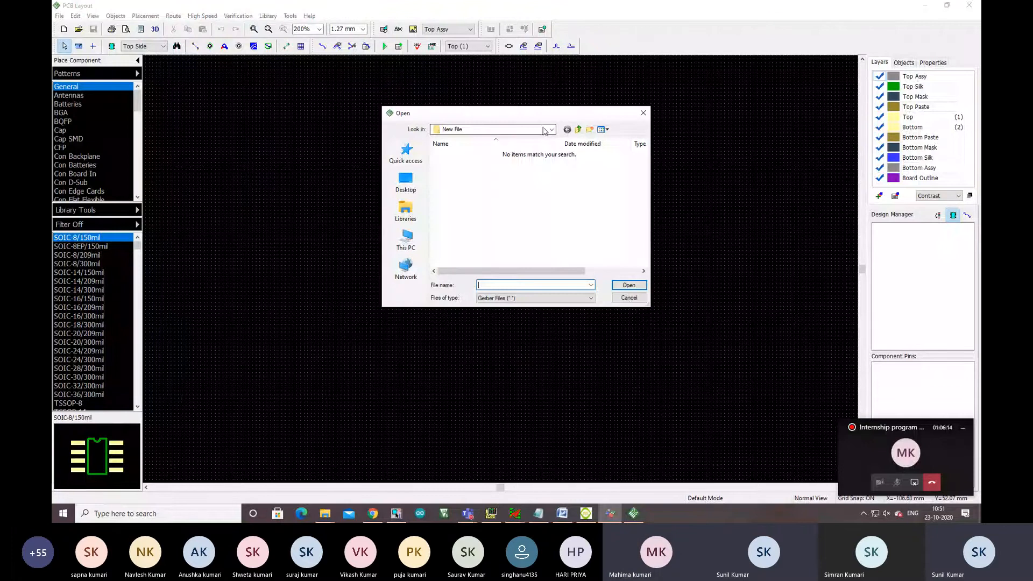
left_click(544, 130)
left_click(470, 225)
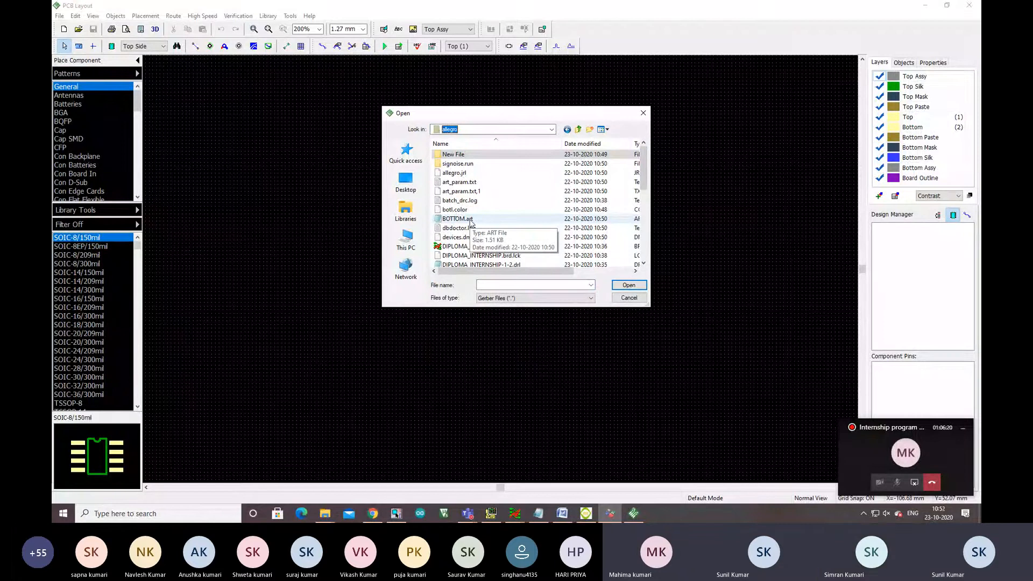
left_click(470, 220)
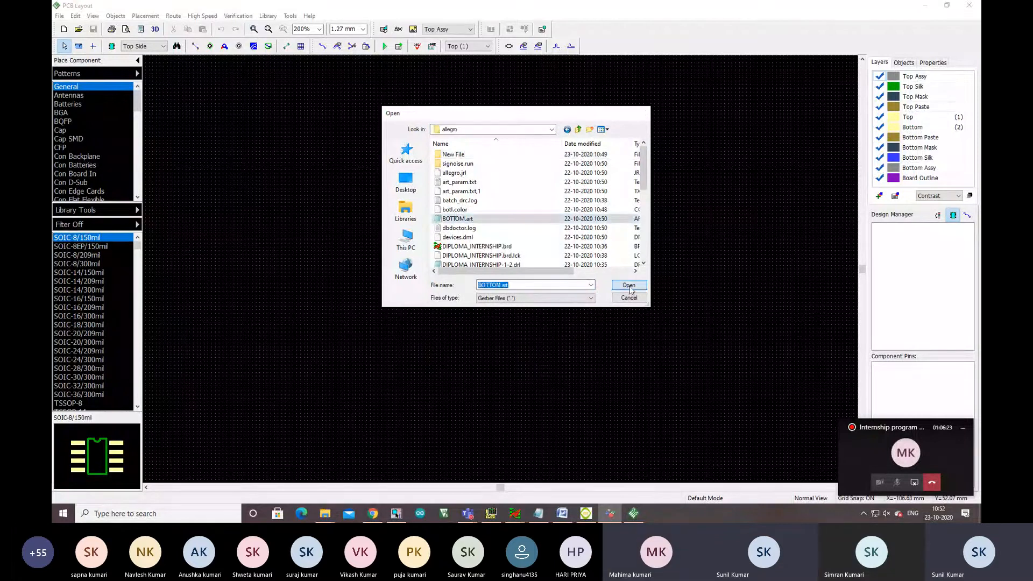
left_click(629, 286)
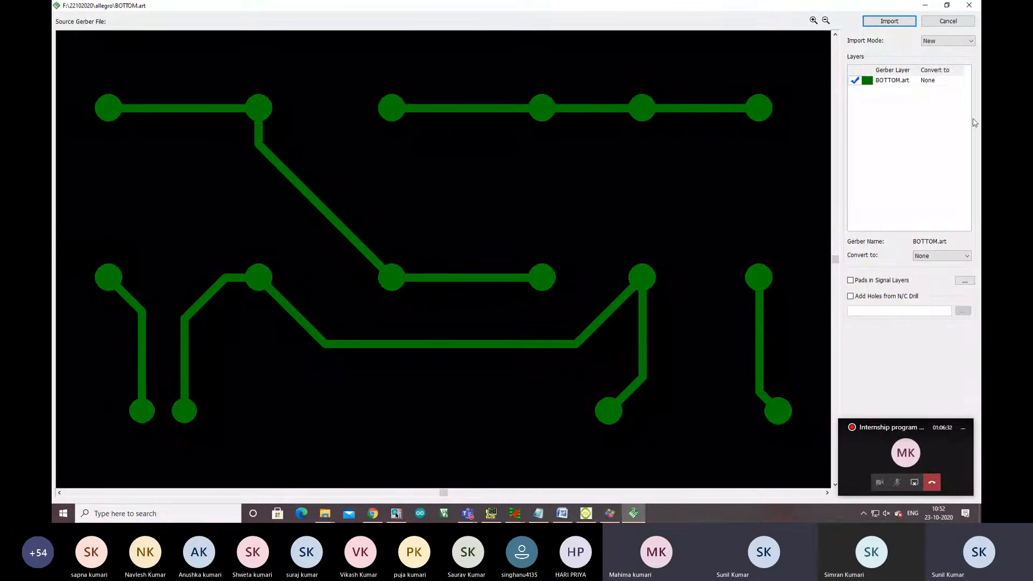
Step: Convert the BOTTOM.art Gerber layer to the Bottom layer and import it into the layout
left_click(928, 82)
left_click(923, 257)
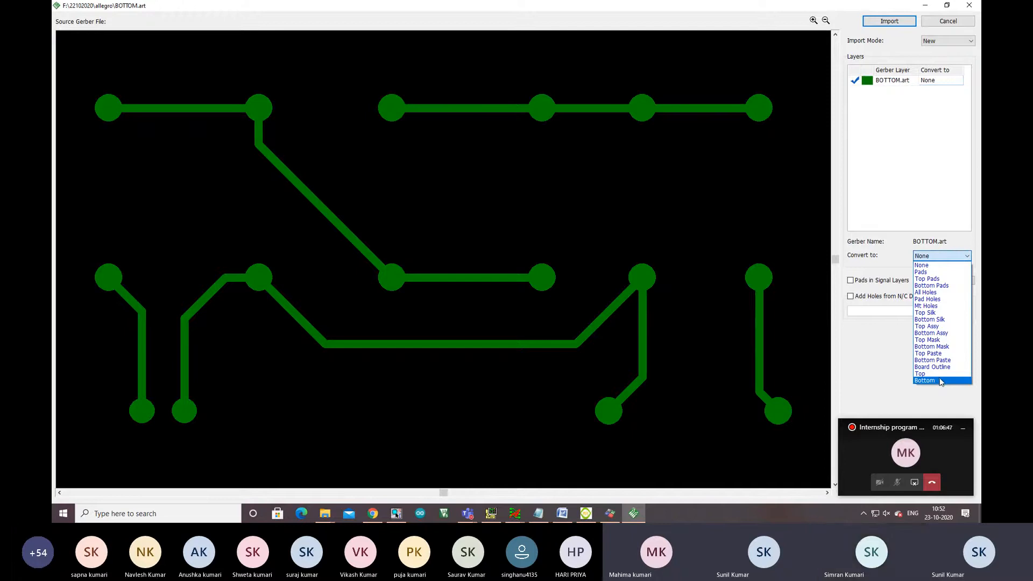
left_click(940, 381)
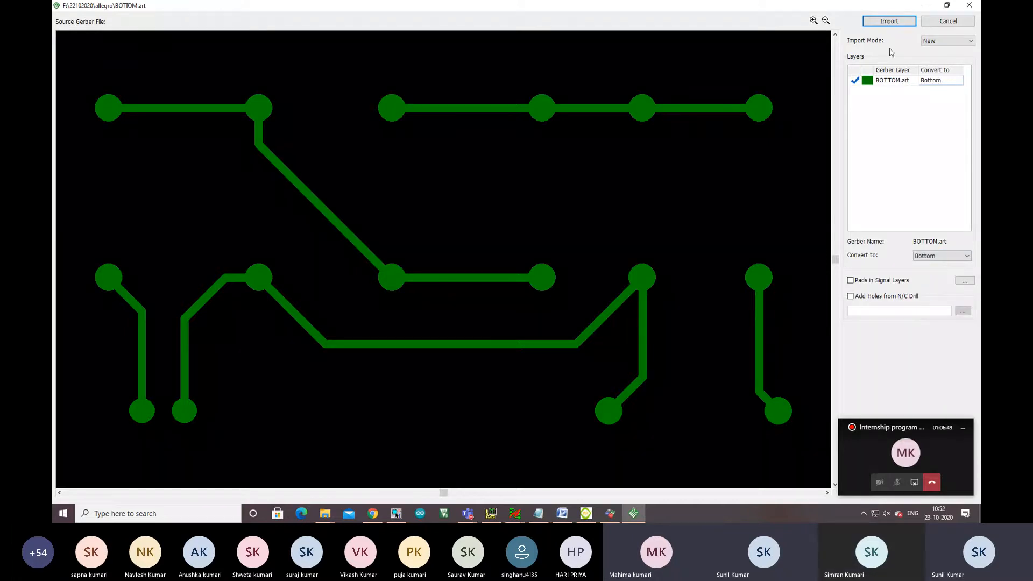
left_click(889, 22)
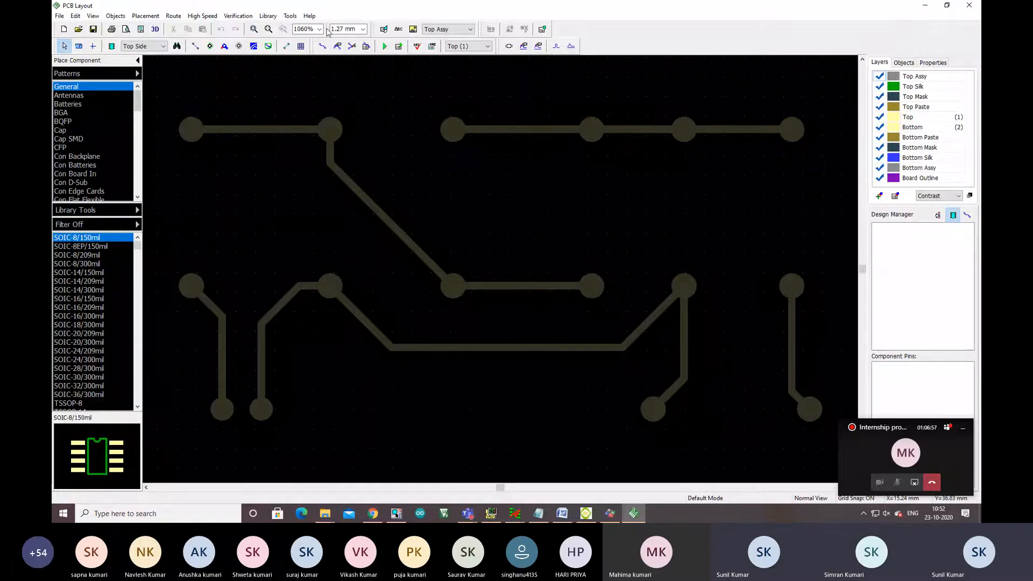
Step: Set the view to 800% and draw a Top Assy rectangle enclosing all the imported traces and pads
left_click(319, 29)
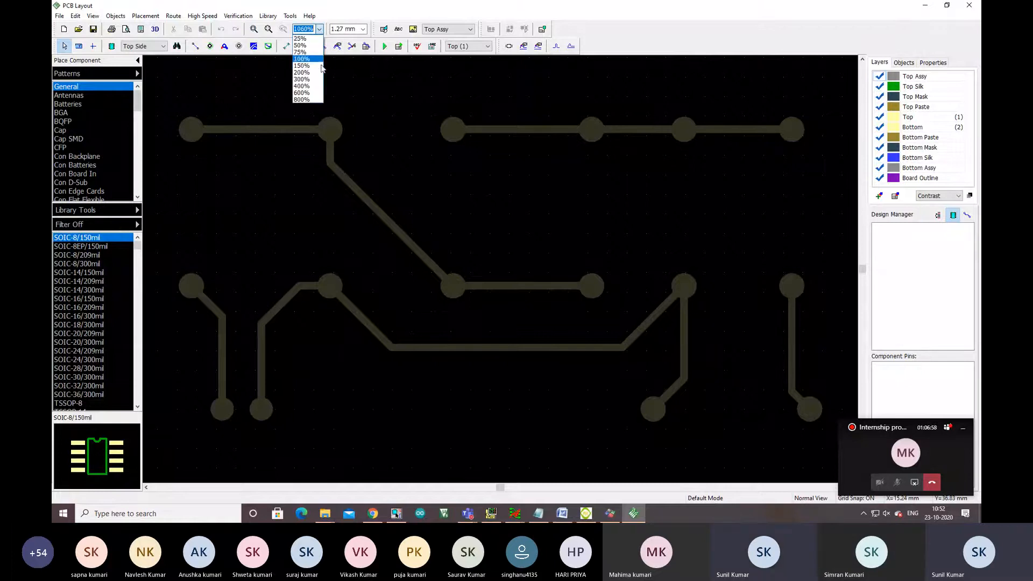
left_click(301, 100)
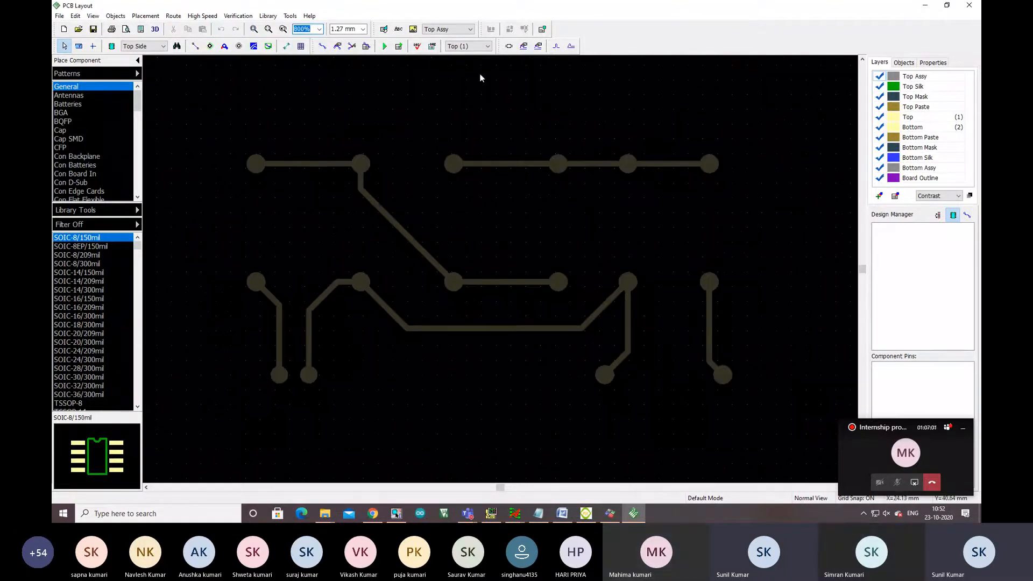
left_click(384, 30)
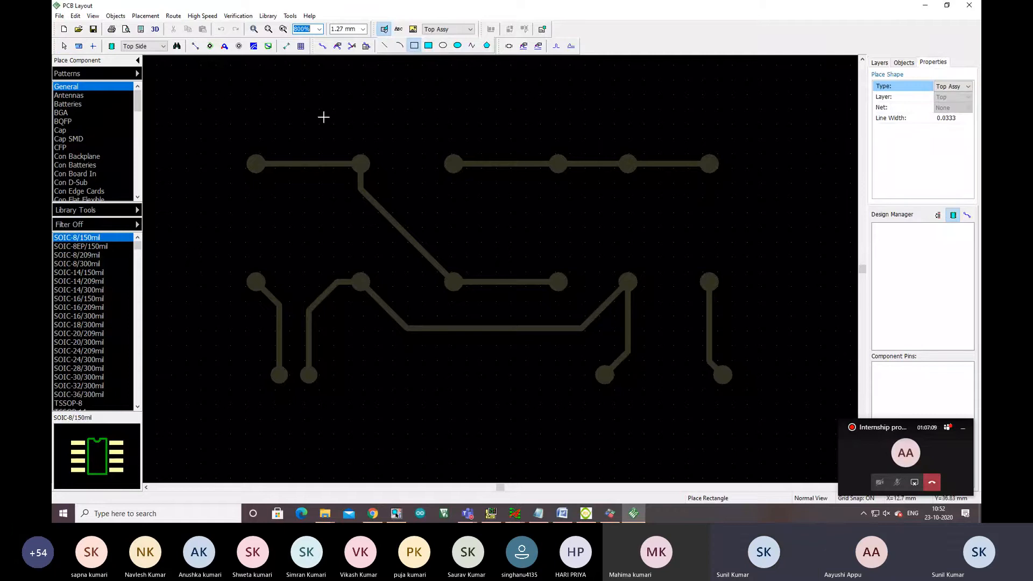
left_click(202, 126)
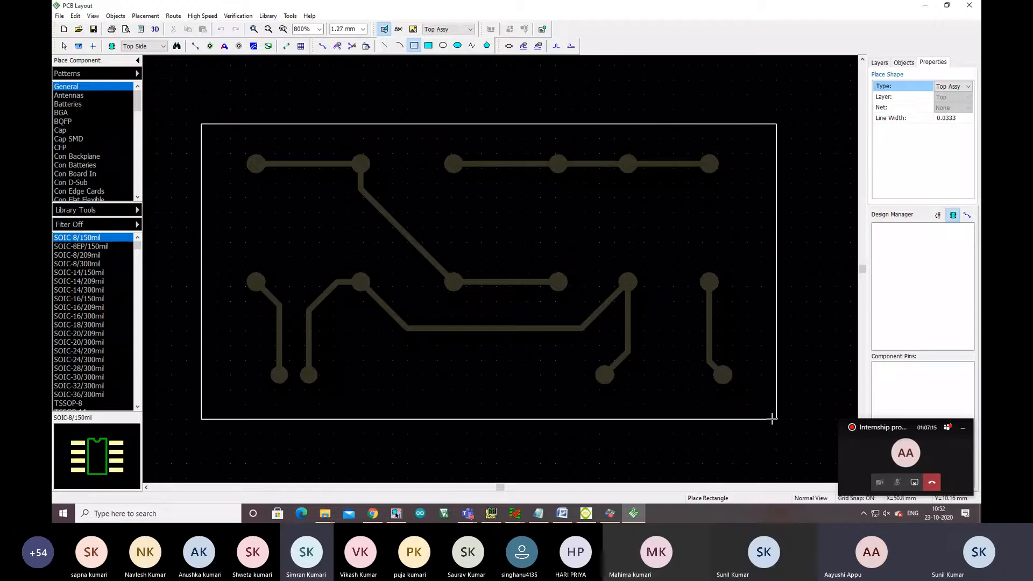
left_click(766, 418)
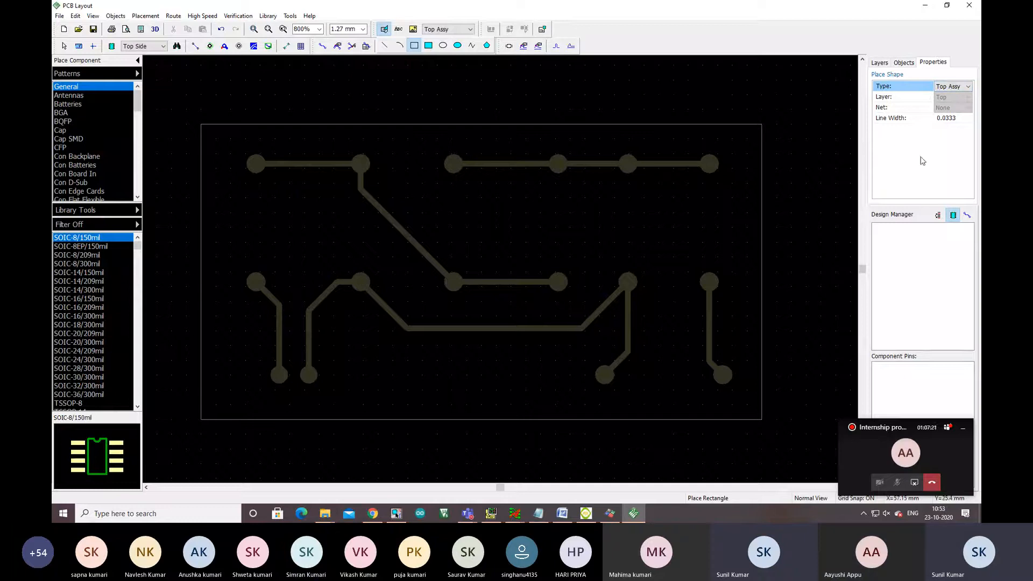
Step: Set the shape placement type to Signal/Plane and its layer to Bottom
left_click(950, 90)
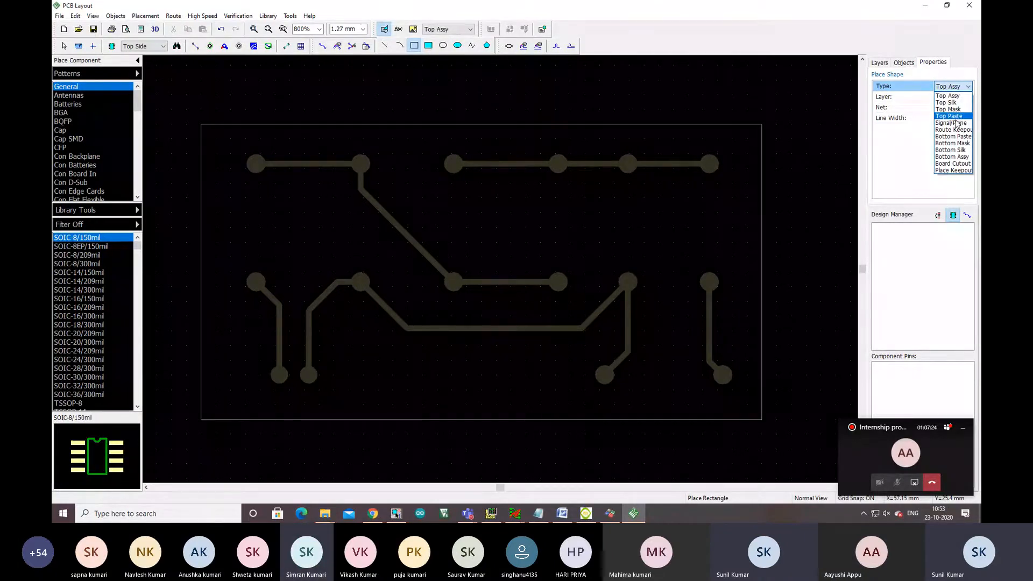
left_click(953, 122)
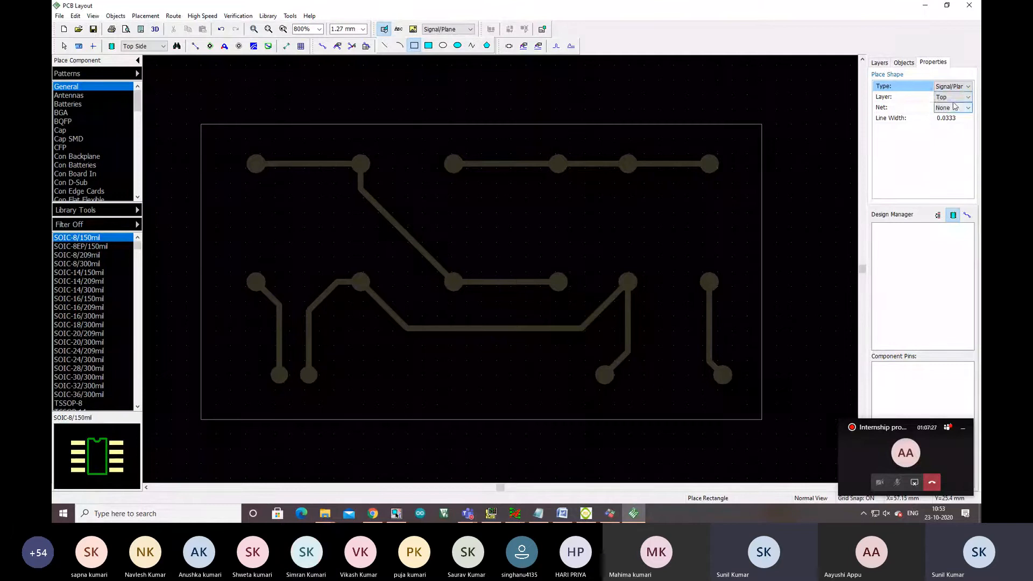
left_click(955, 97)
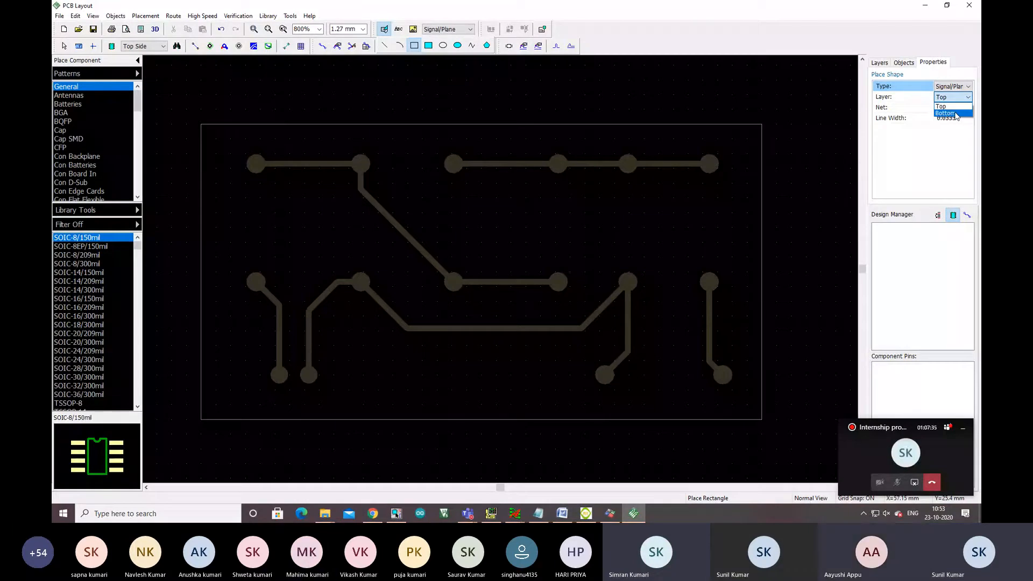
left_click(956, 113)
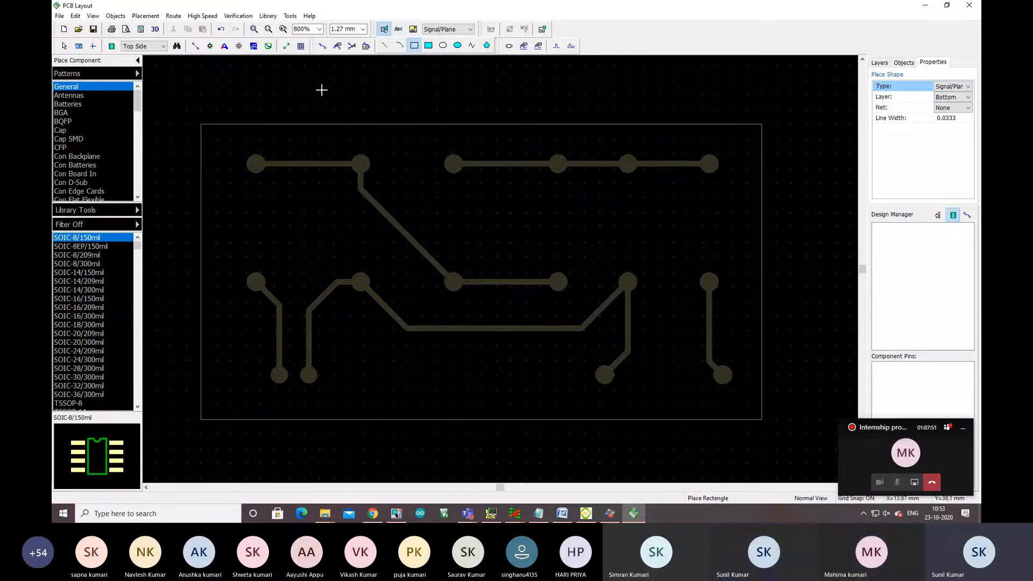
Step: Export the Bottom and Board Outline layers as Gerber file Bottom.gbr into the New File folder, and close the export settings
left_click(60, 16)
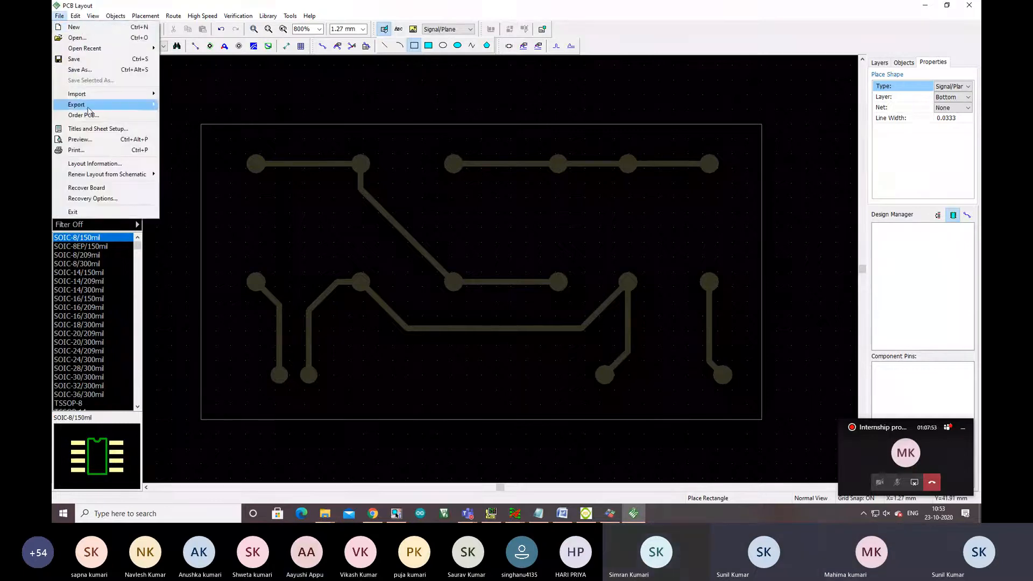
mouse_move(92, 110)
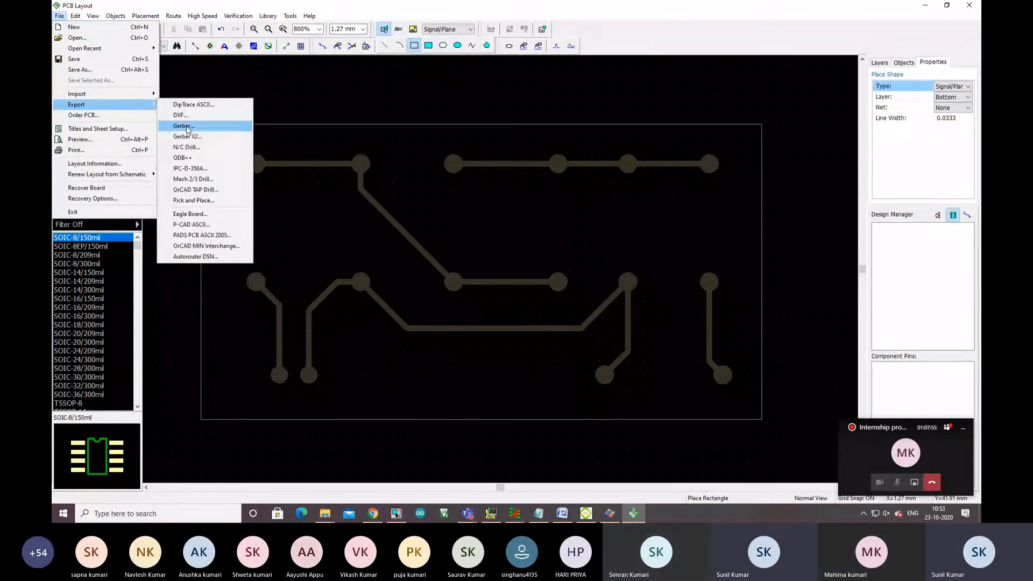
left_click(187, 128)
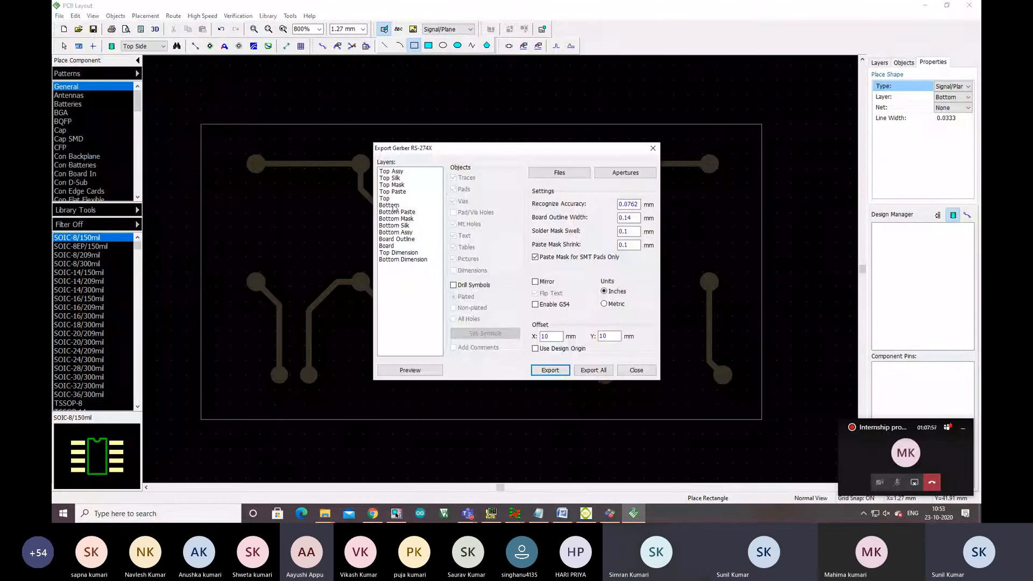
left_click(395, 208)
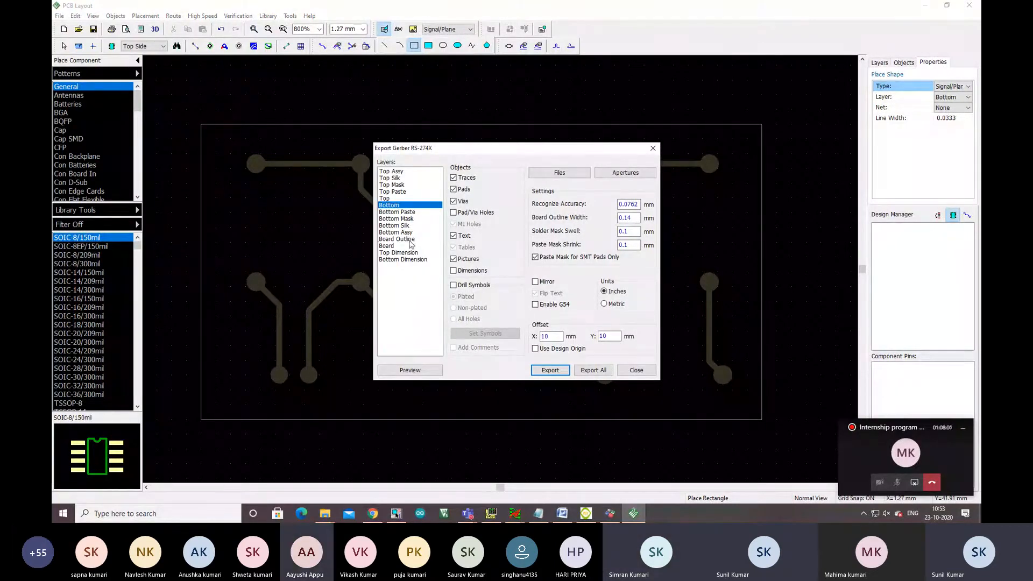
left_click(410, 243, "ctrl")
left_click(555, 371)
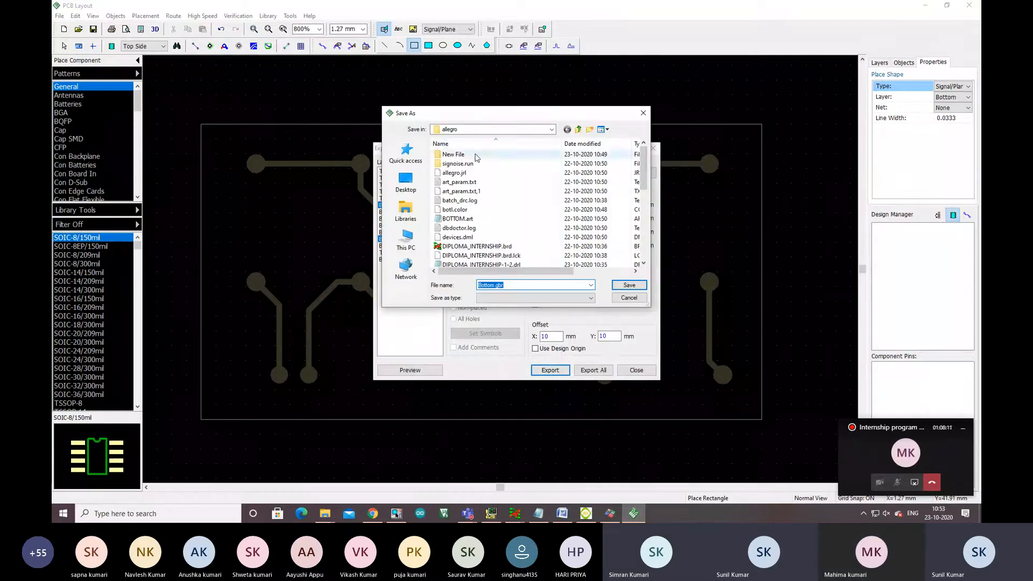
double_click(476, 157)
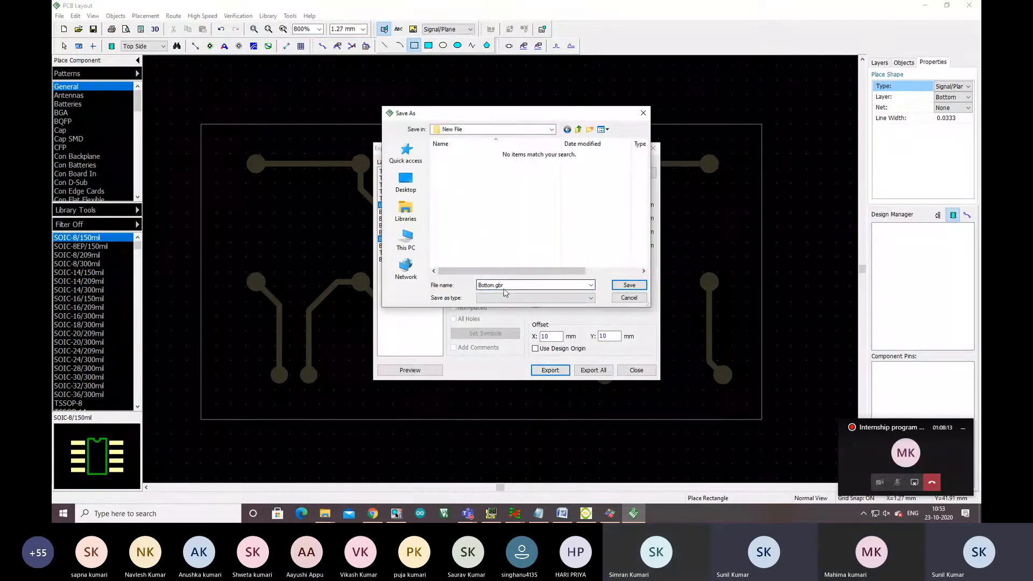
left_click(627, 286)
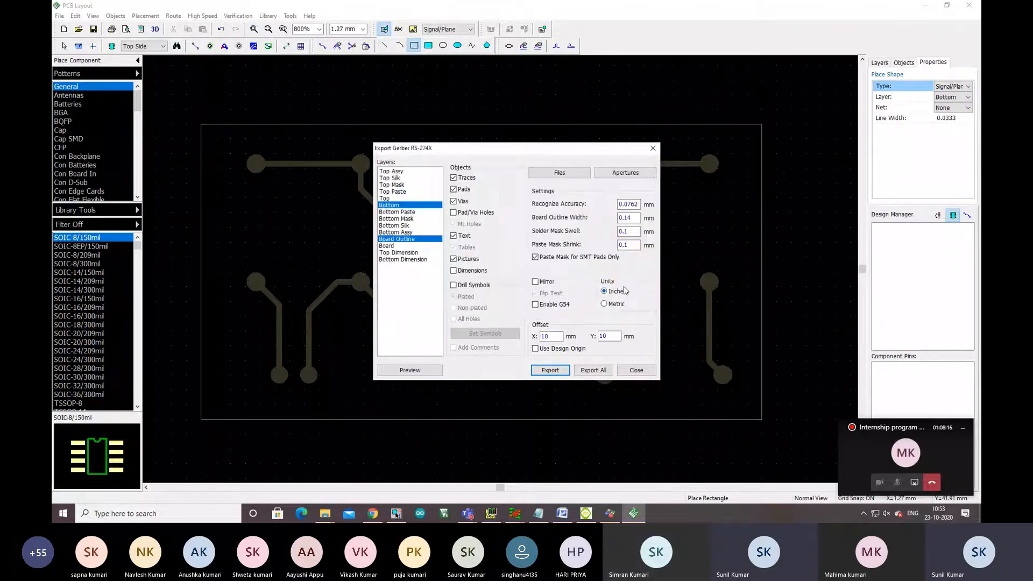
left_click(637, 370)
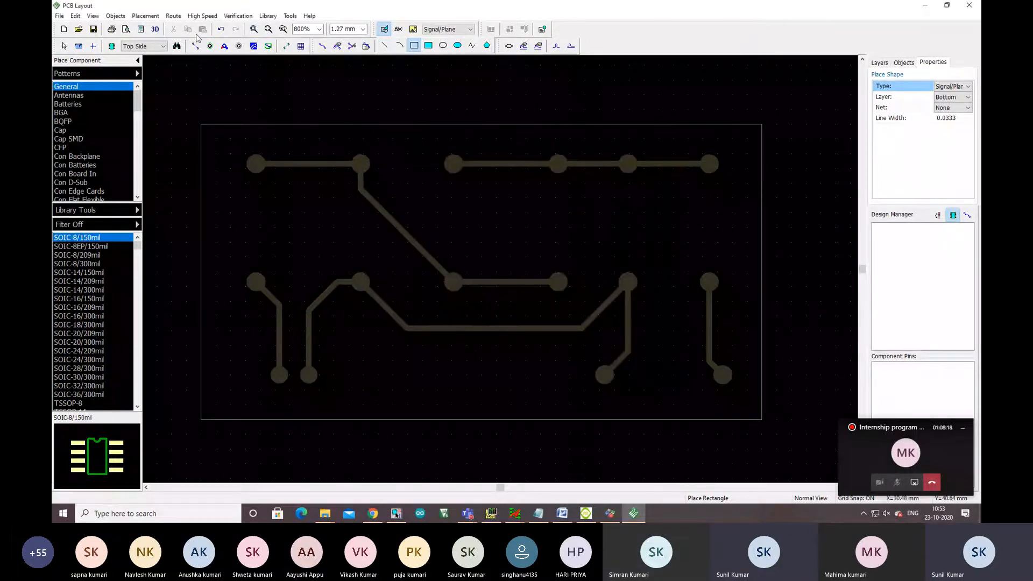
Step: Load the N/C drill file DIPLOMA_INTERNSHIP-1-2.drl from the allegro folder into the drill import window
left_click(60, 16)
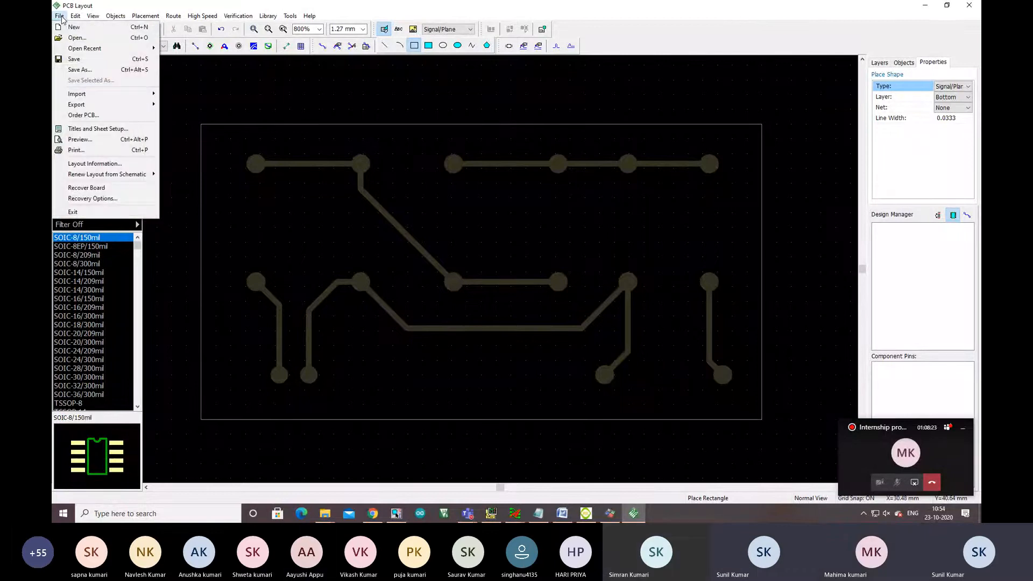
mouse_move(108, 95)
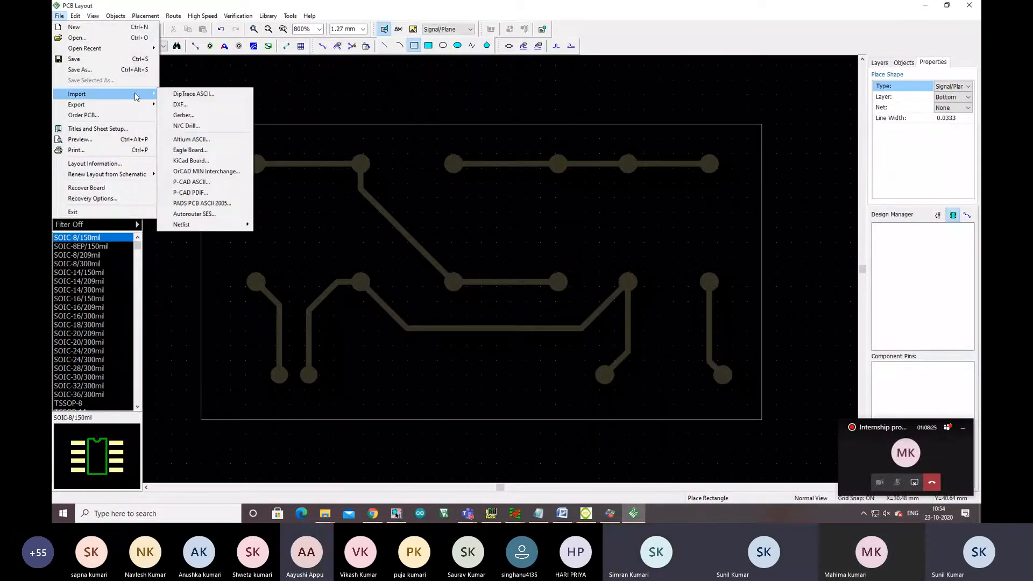
left_click(197, 126)
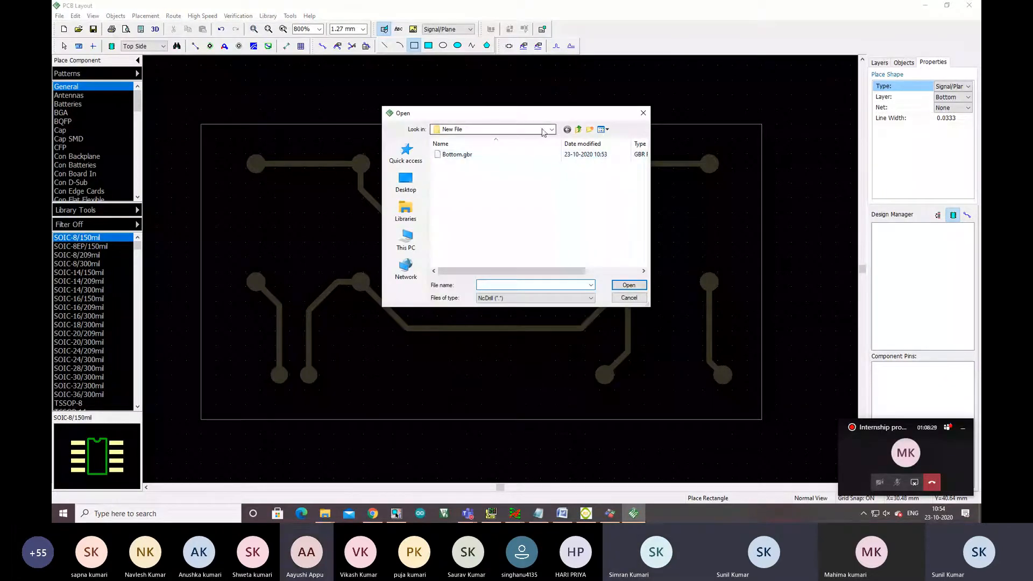
left_click(536, 131)
left_click(473, 140)
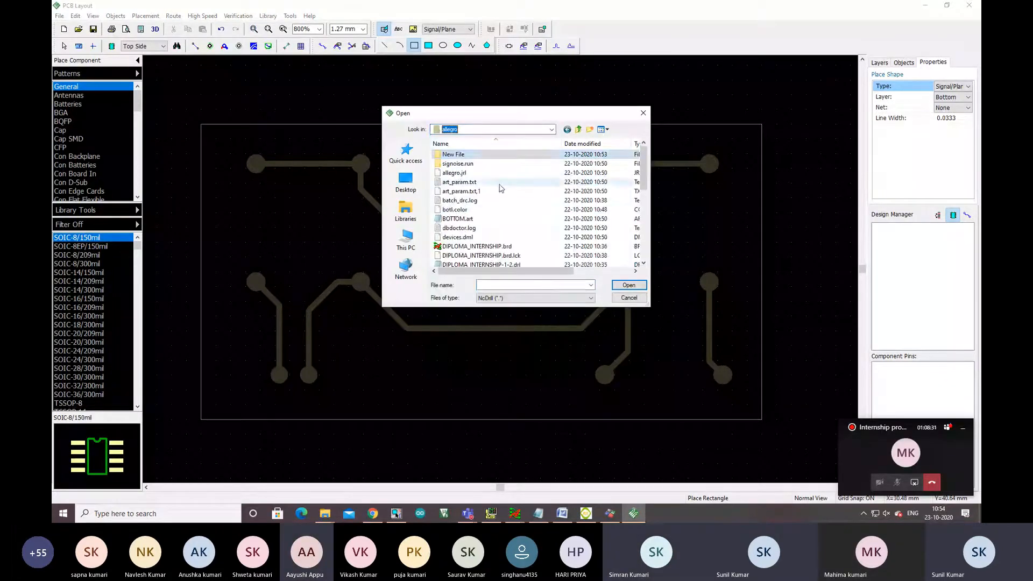
left_click(500, 265)
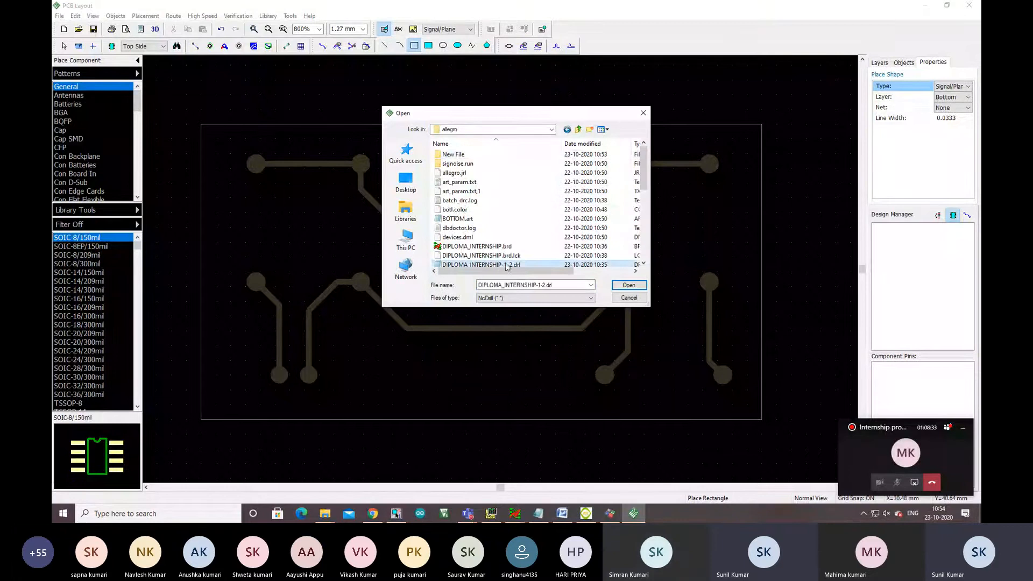
left_click(629, 285)
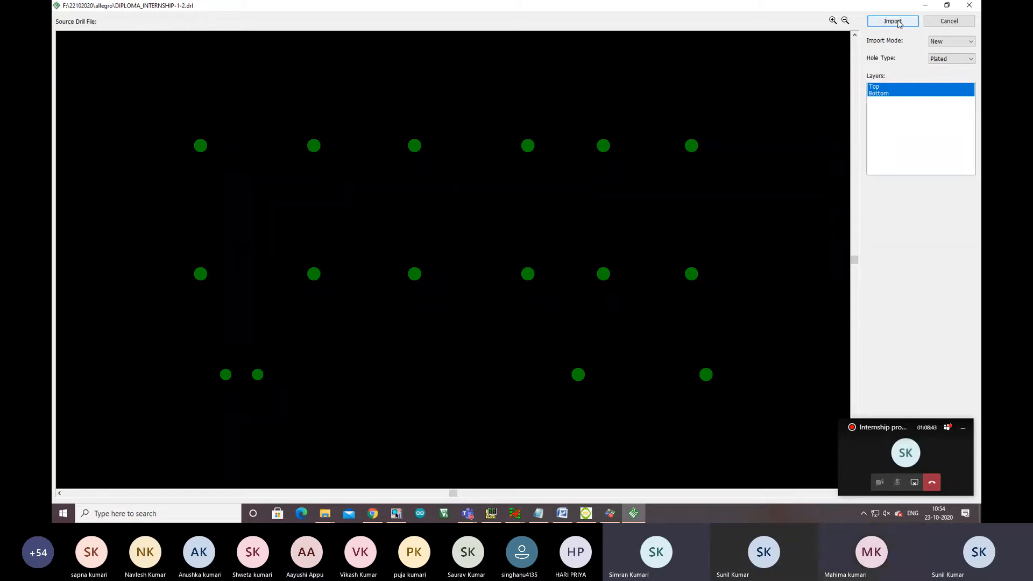
Step: Set the drill import mode to Add and import the plated holes into the existing layout
left_click(948, 42)
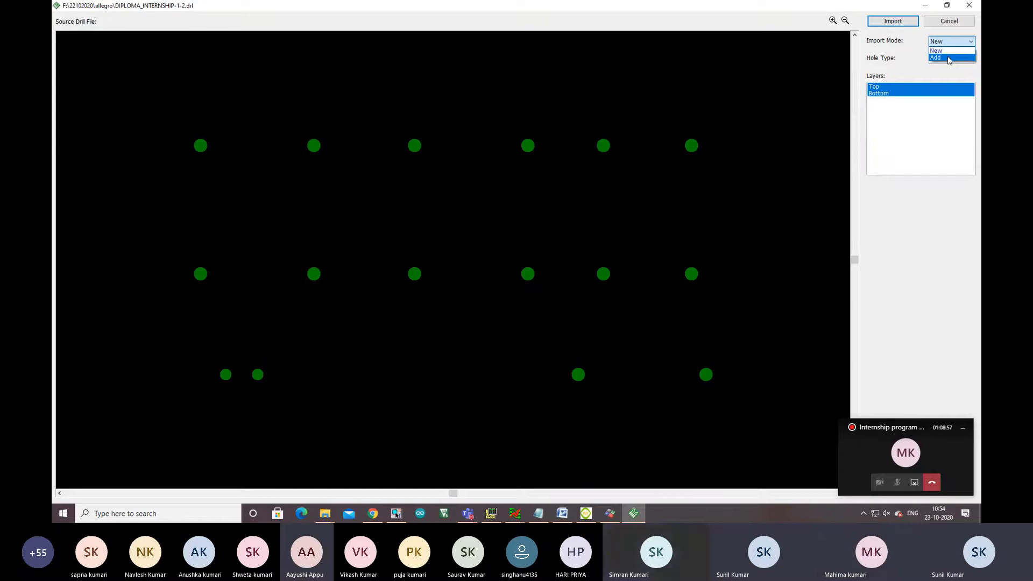
left_click(948, 55)
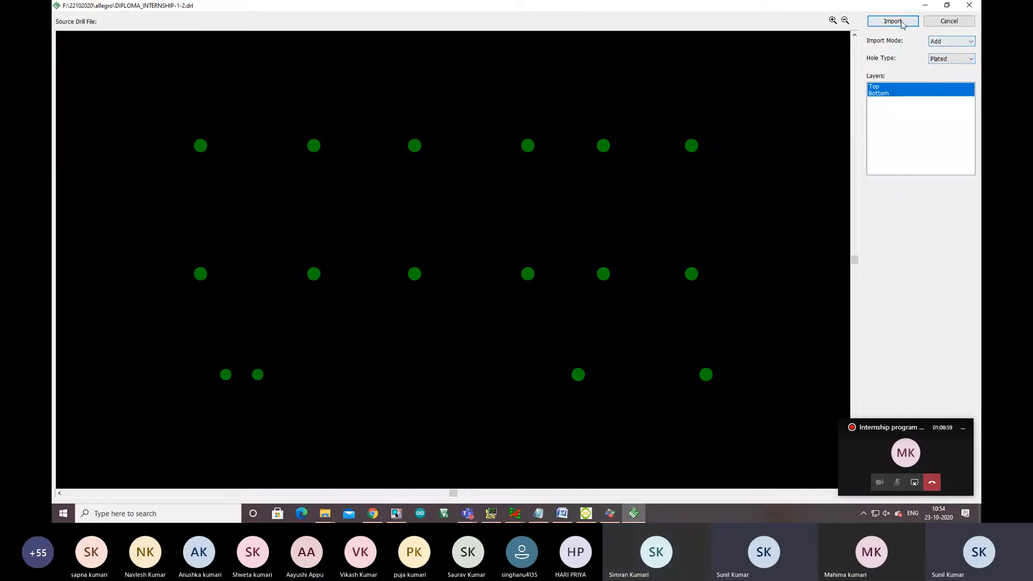
left_click(902, 22)
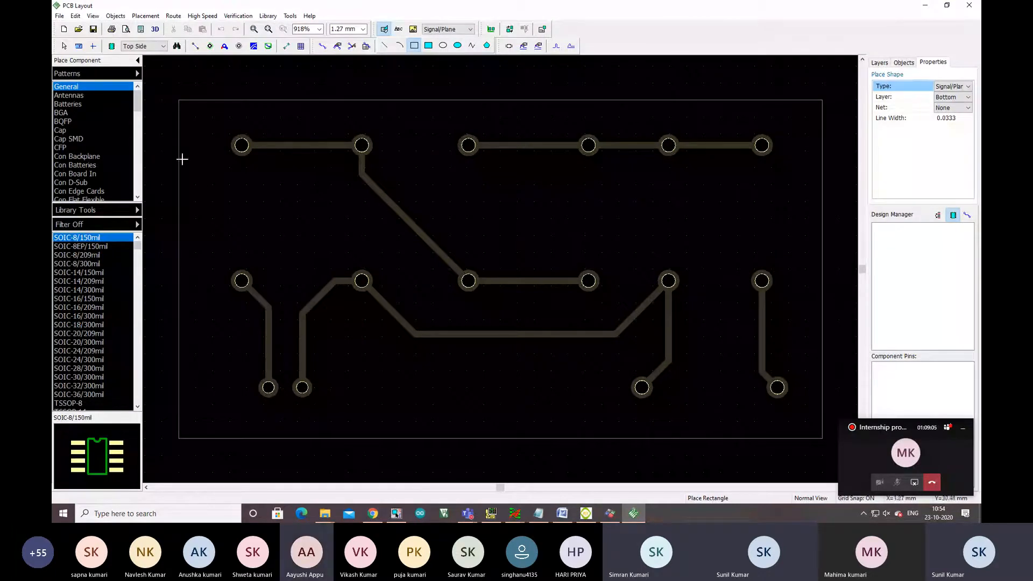
Step: Open the N/C Drill export, assign the tools to both hole diameters automatically and enter 01 as the tool number
left_click(60, 17)
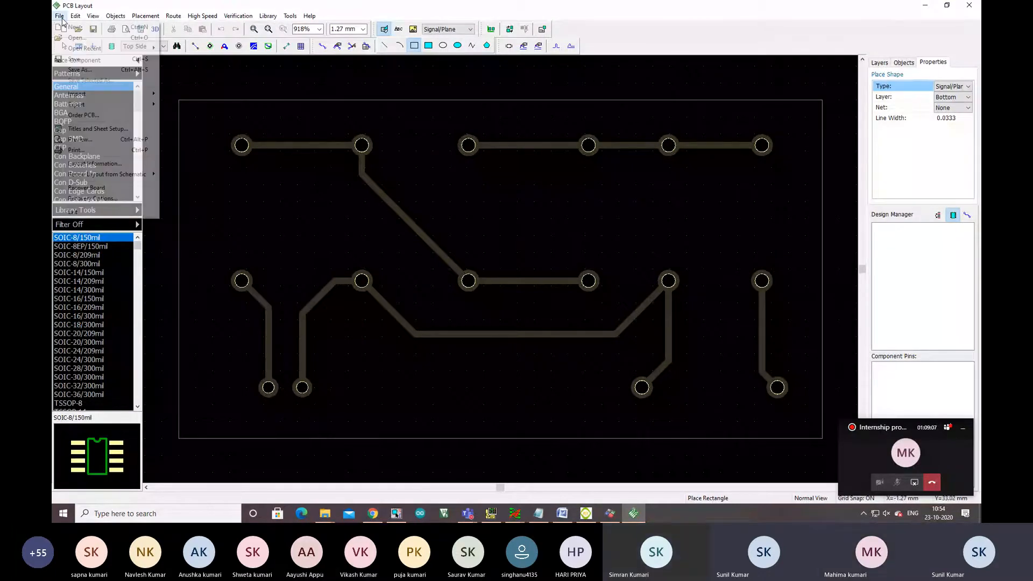
mouse_move(115, 109)
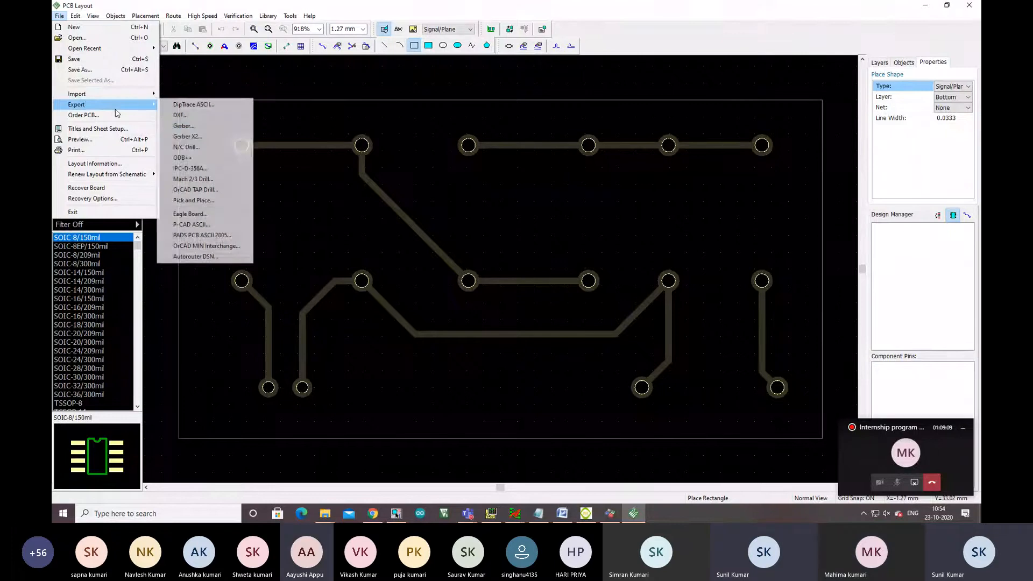
left_click(201, 152)
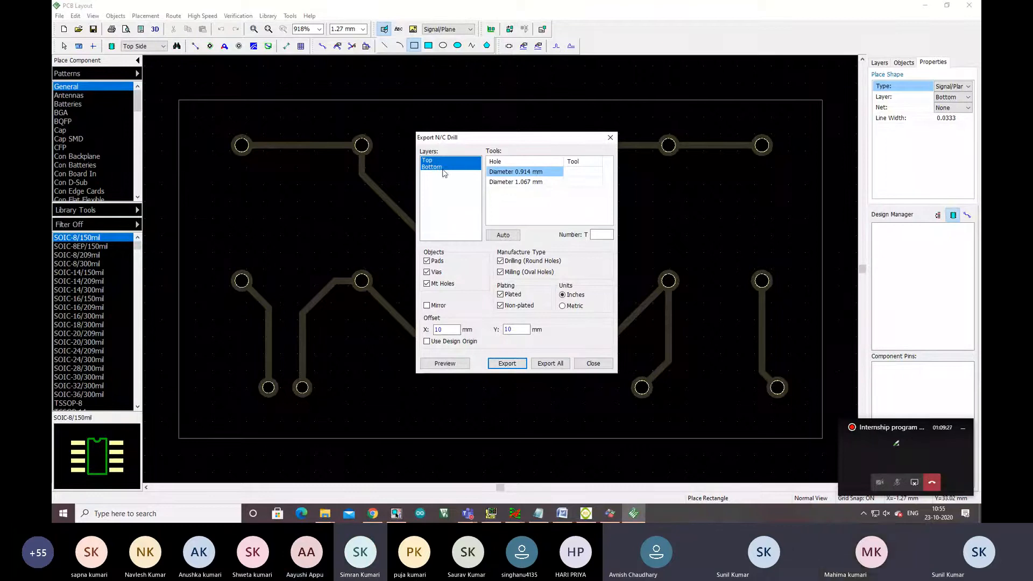
left_click(510, 237)
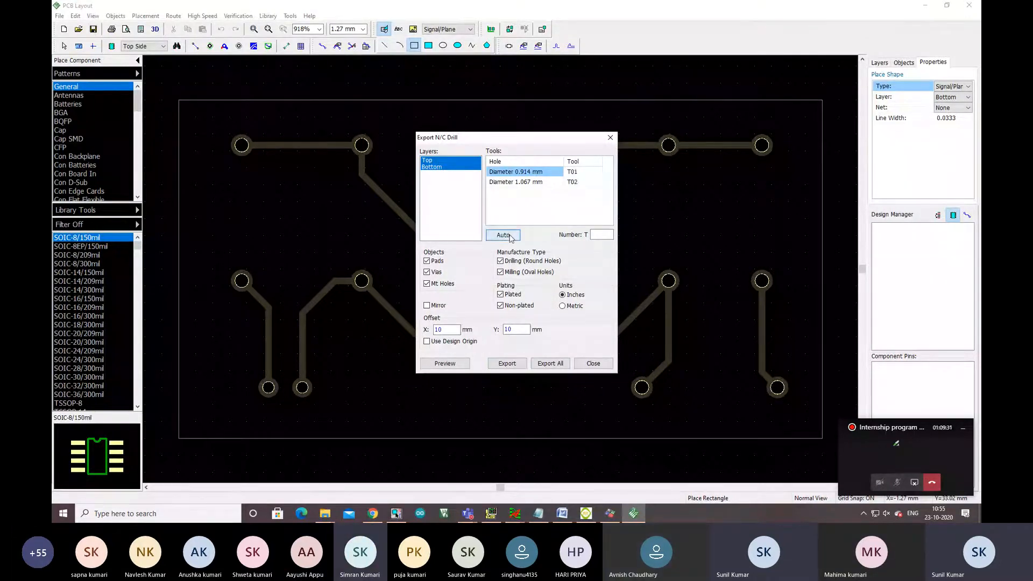
left_click(603, 233)
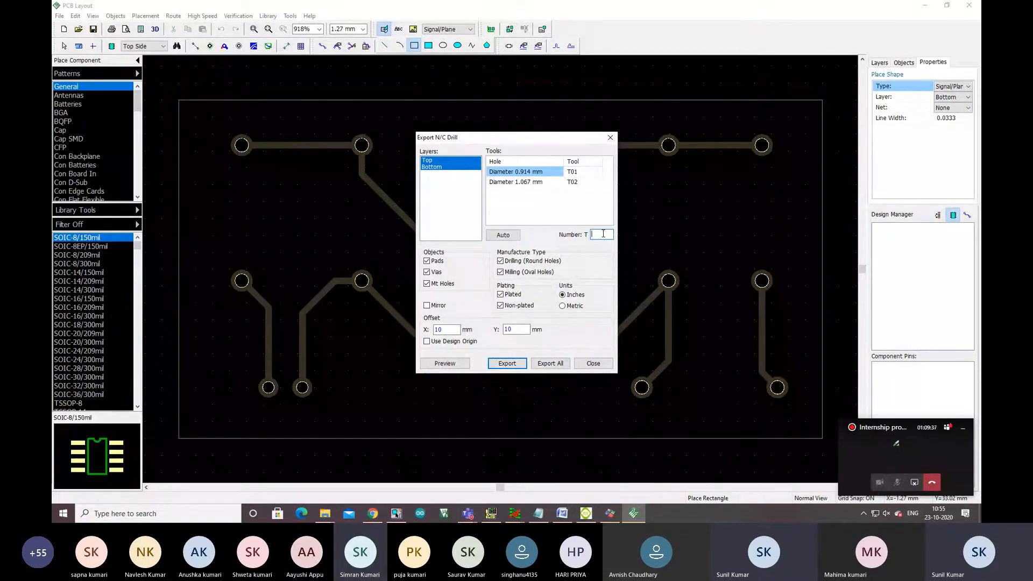
type("01")
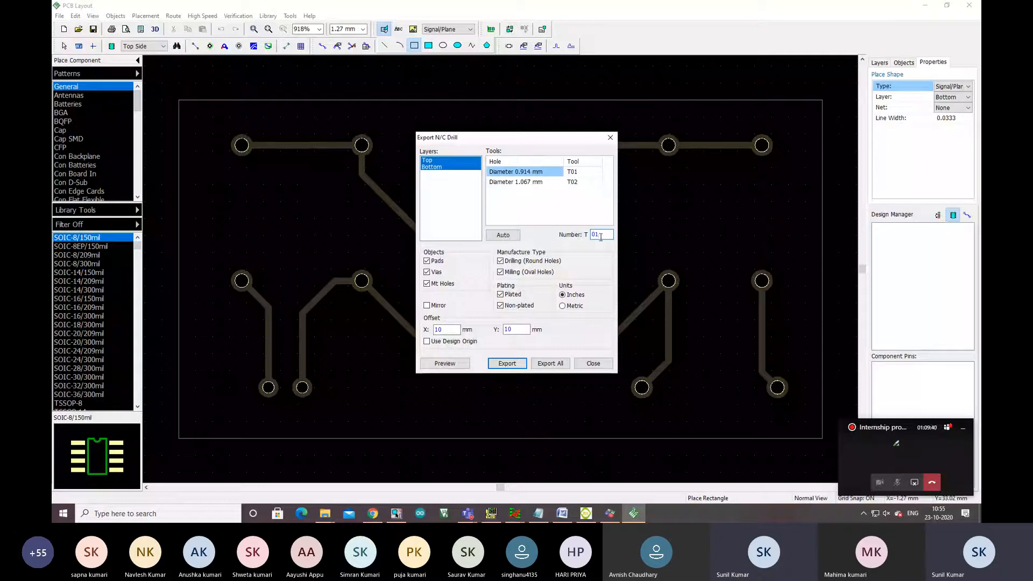
Step: Export the drill data as Through.drl into the New File folder and close the export settings
left_click(508, 365)
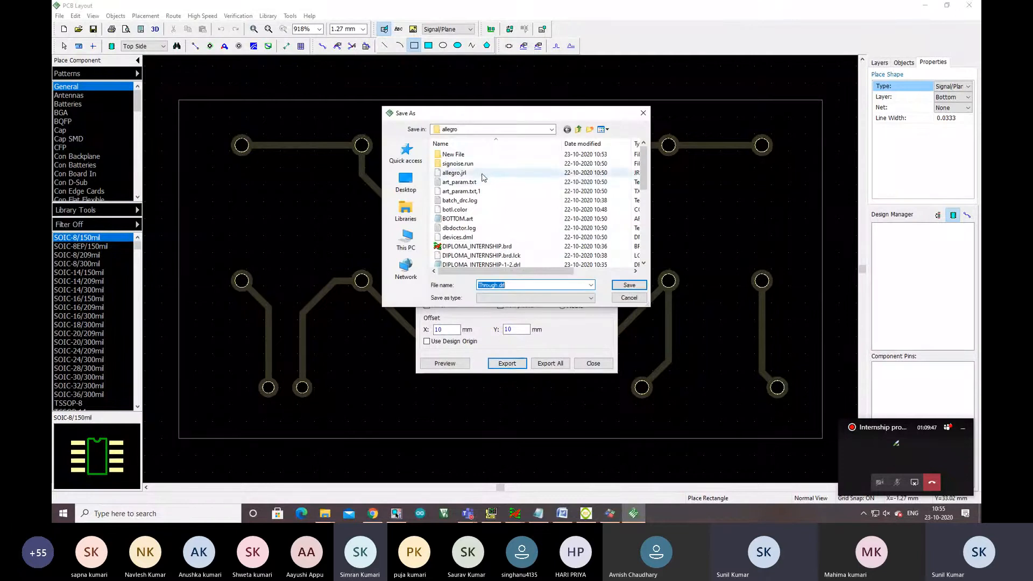
double_click(465, 157)
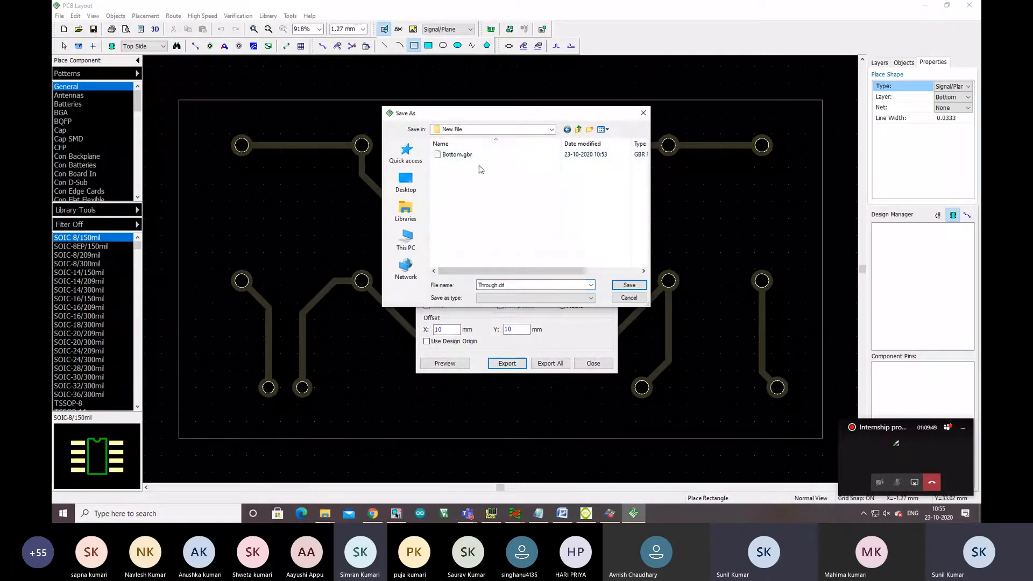
left_click(634, 289)
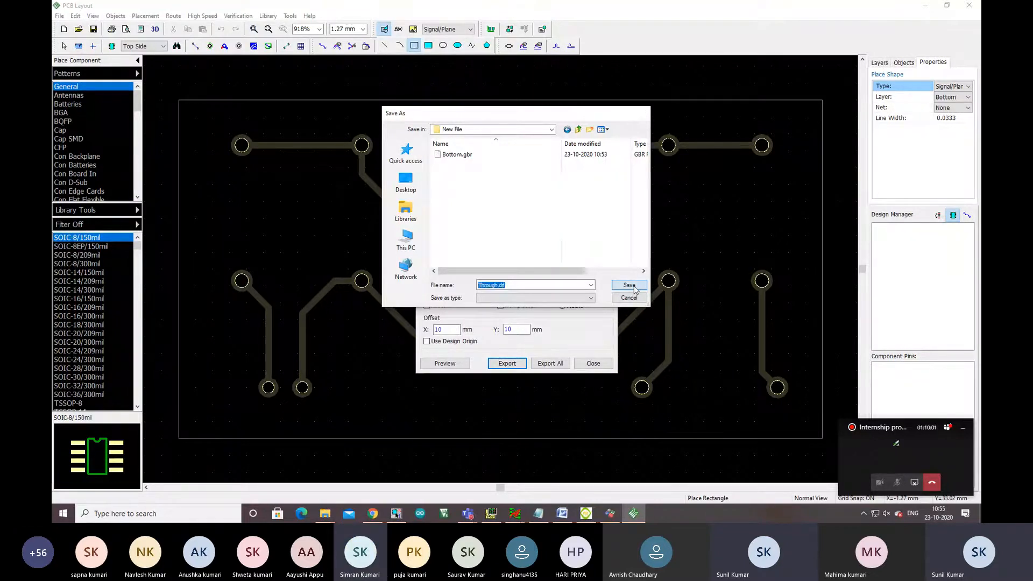
left_click(593, 363)
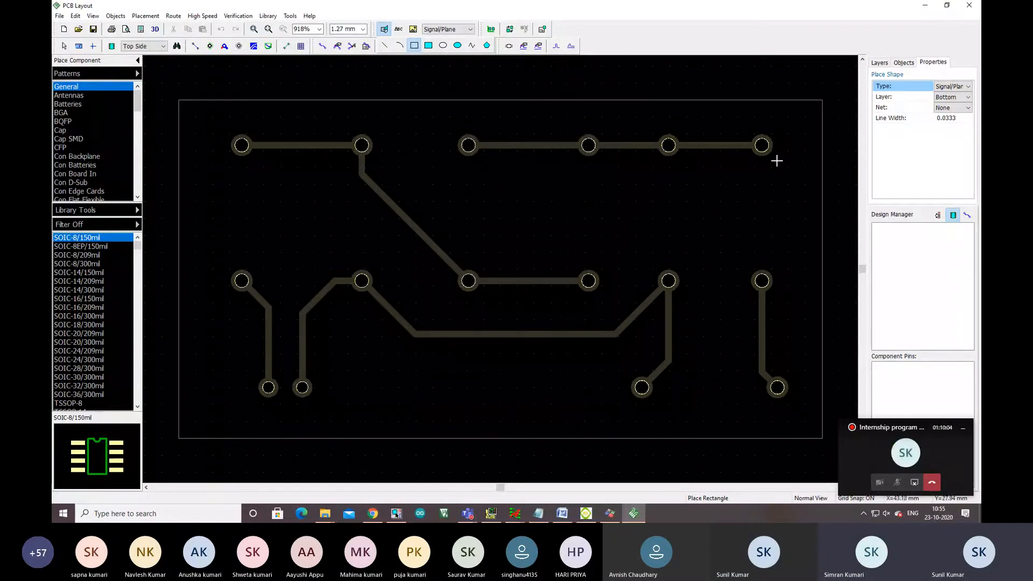
Step: Minimise the layout, close the DipTrace Launcher and open DIPLOMA_INTERNSHIP-1-2.drl,1 from the allegro folder in Notepad
left_click(923, 7)
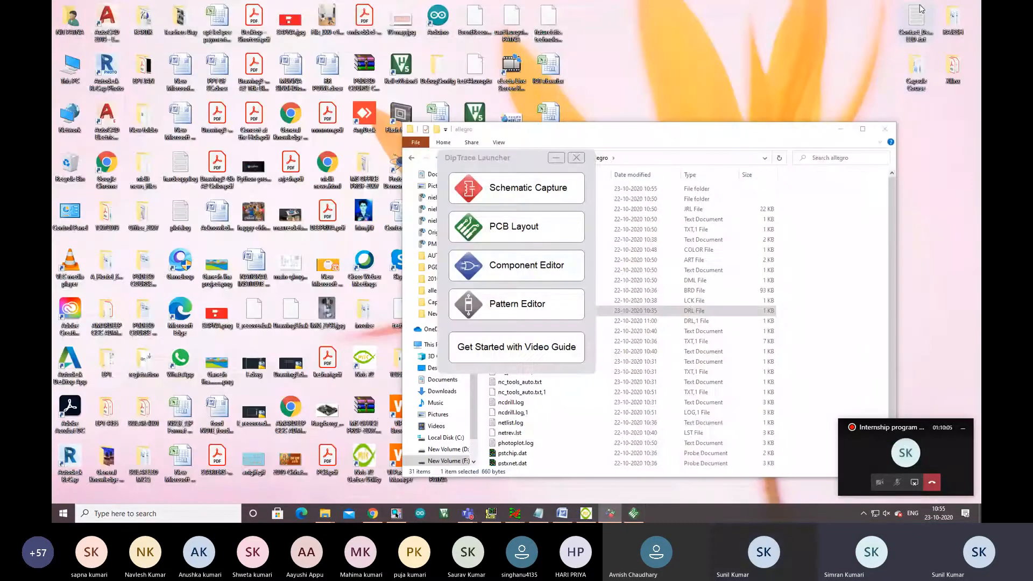
left_click(576, 159)
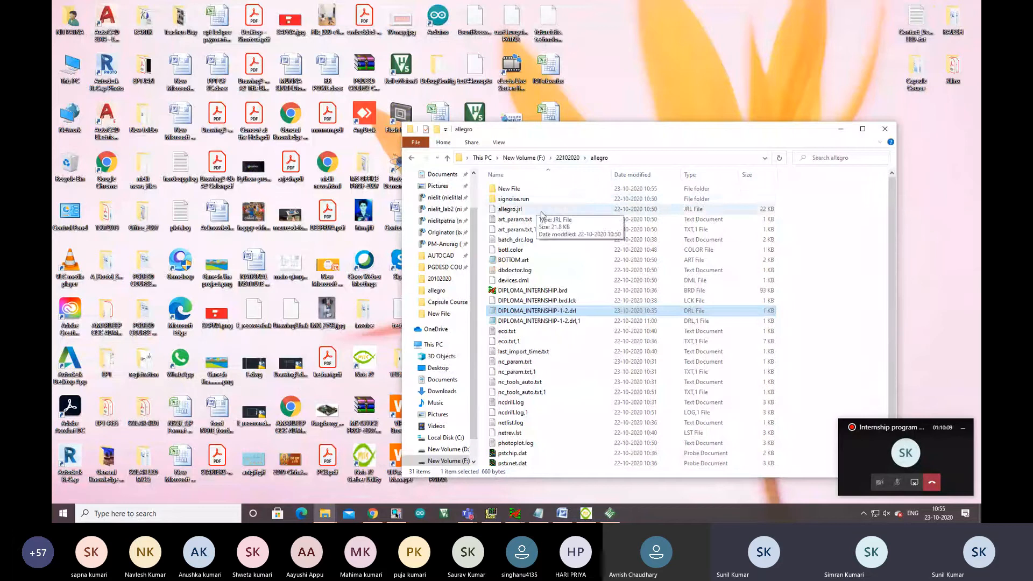
right_click(575, 321)
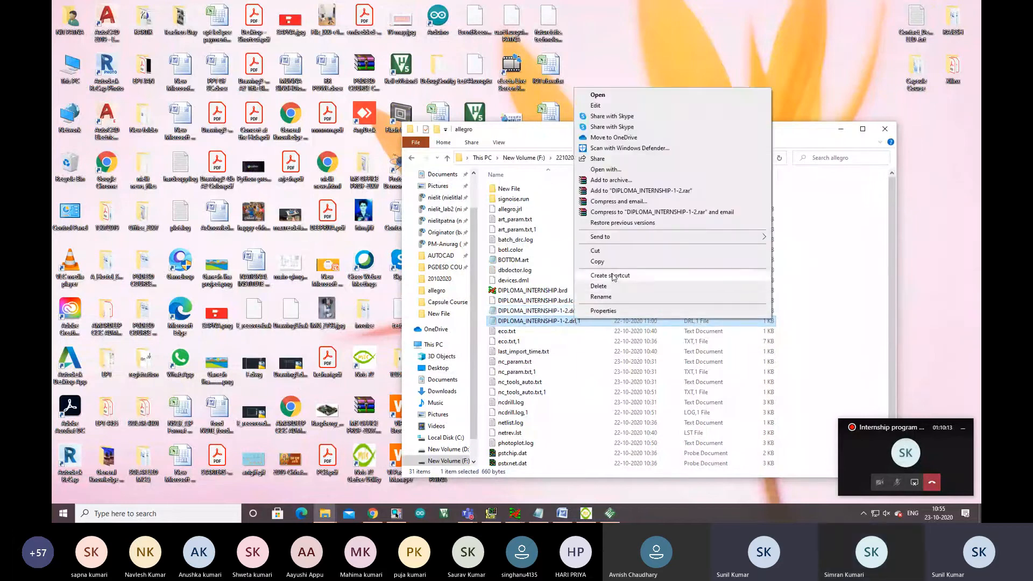
double_click(563, 321)
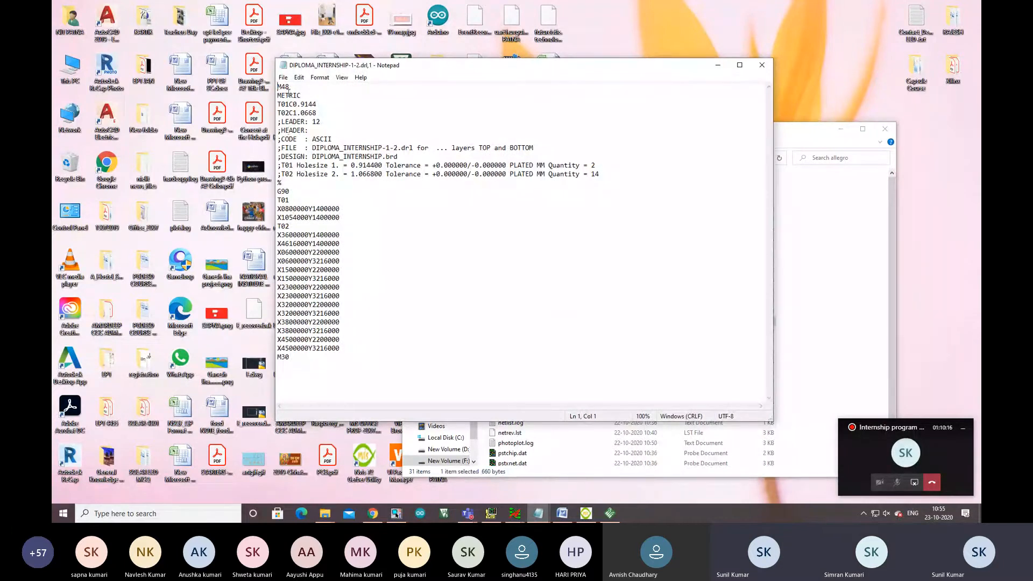
Step: Examine the units, the tool definitions and the T01 hole size line of the drill file, and close it
left_click_drag(302, 95, 280, 87)
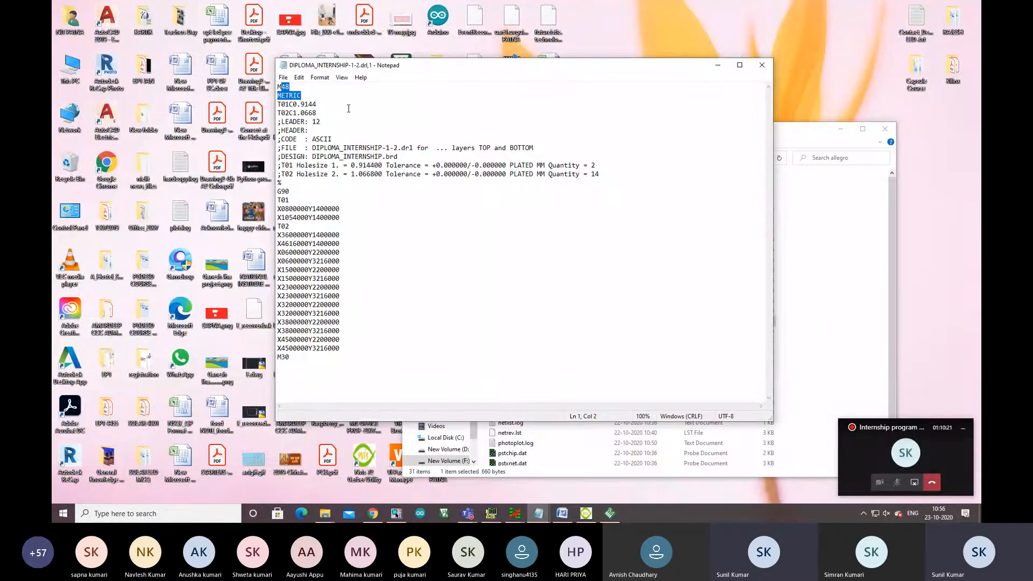
left_click(318, 114)
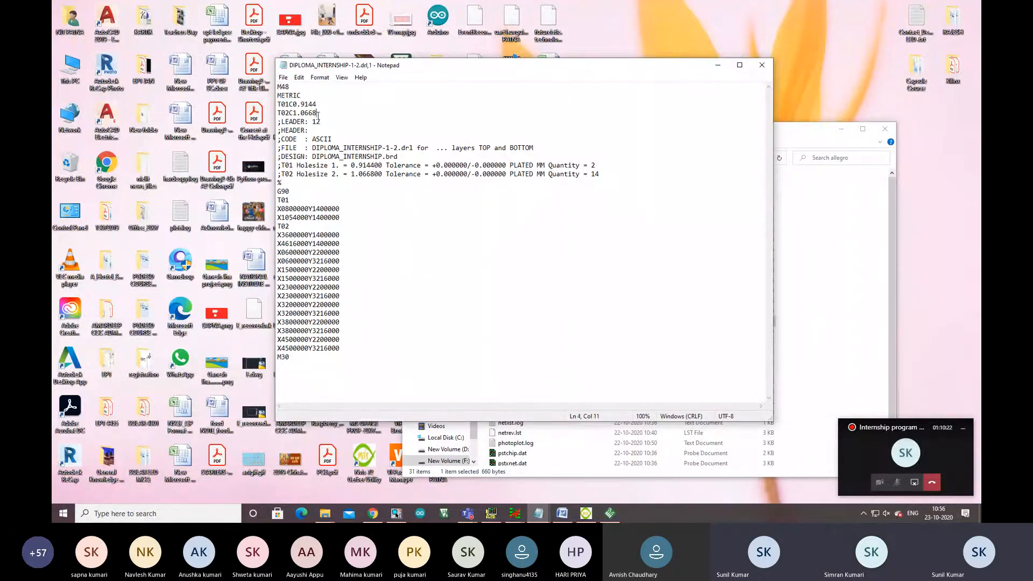
left_click_drag(317, 114, 278, 104)
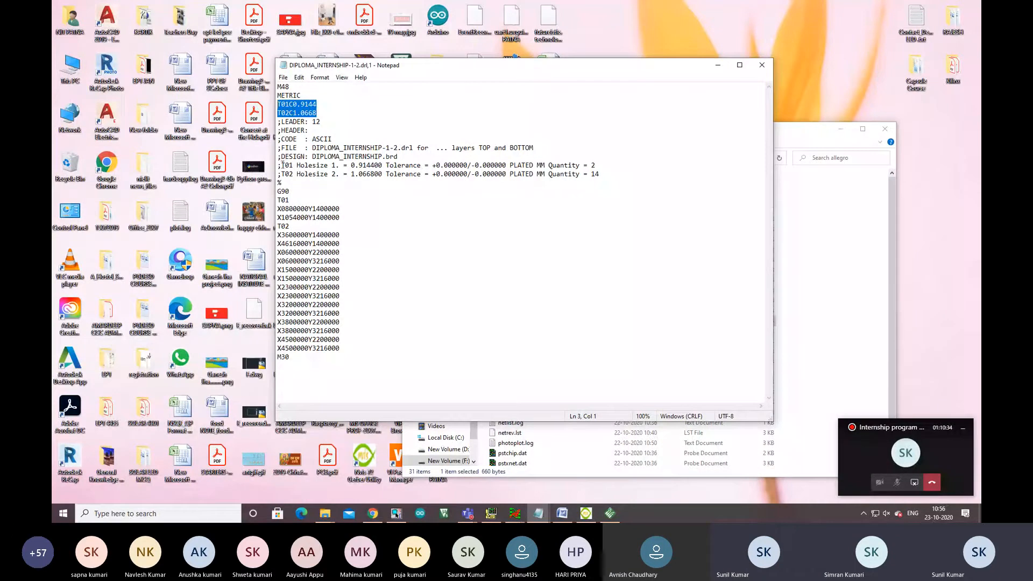
left_click_drag(281, 165, 383, 165)
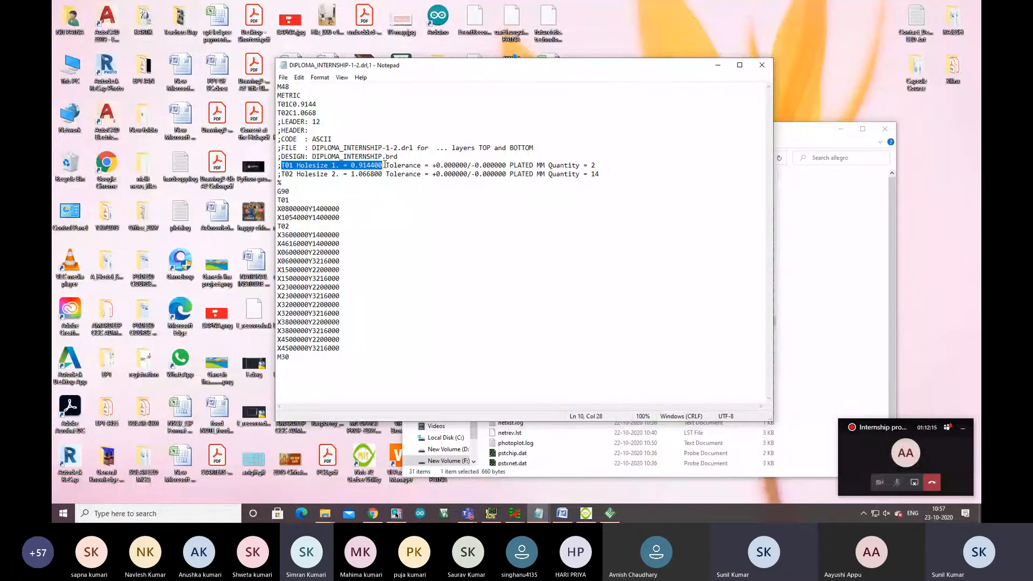
left_click(762, 66)
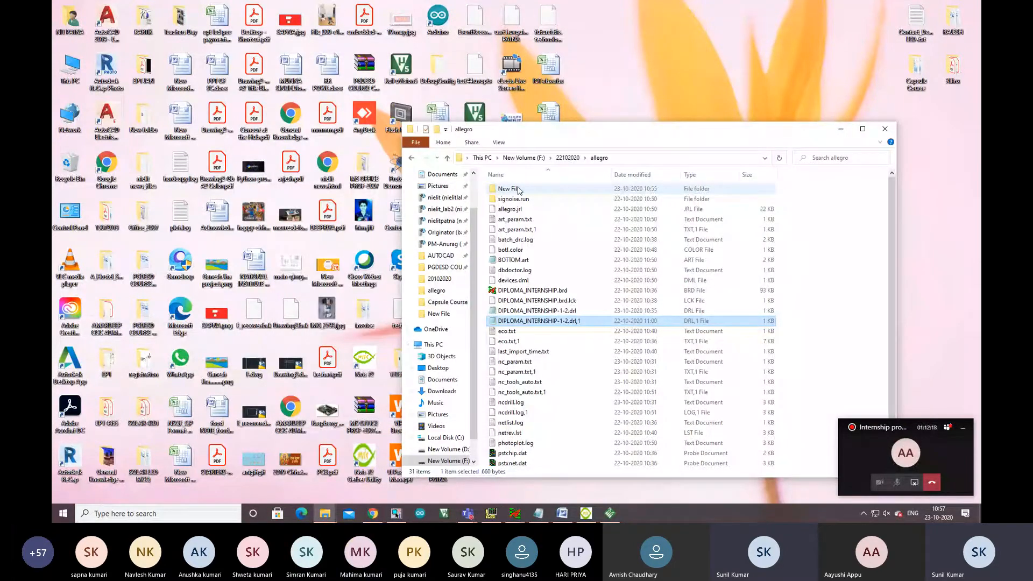
Step: Check the exported files in the New File folder, switch to Nvis 72 Gerber Utility and open the Gerber file Bottom.gbr
double_click(517, 188)
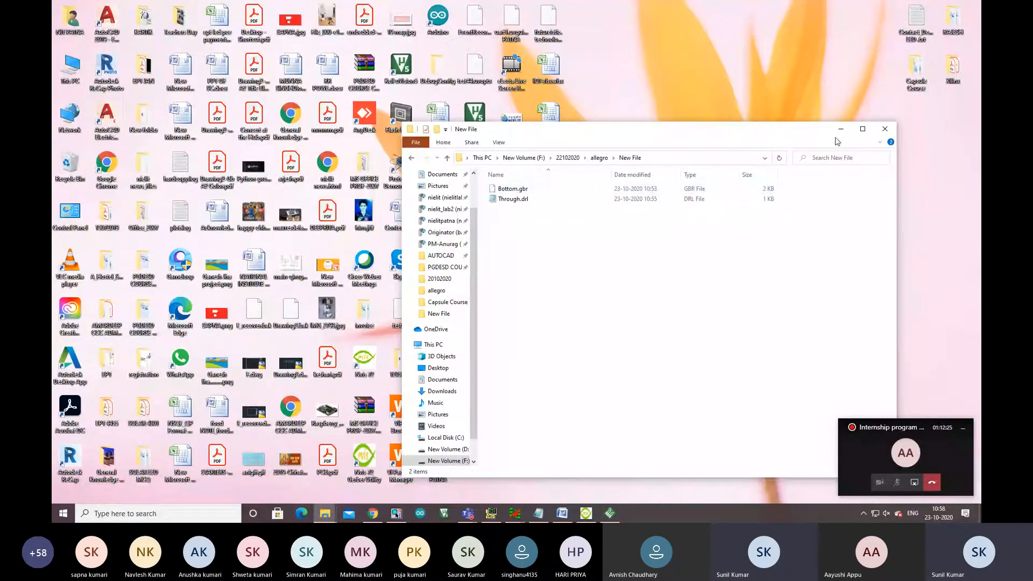
left_click(841, 129)
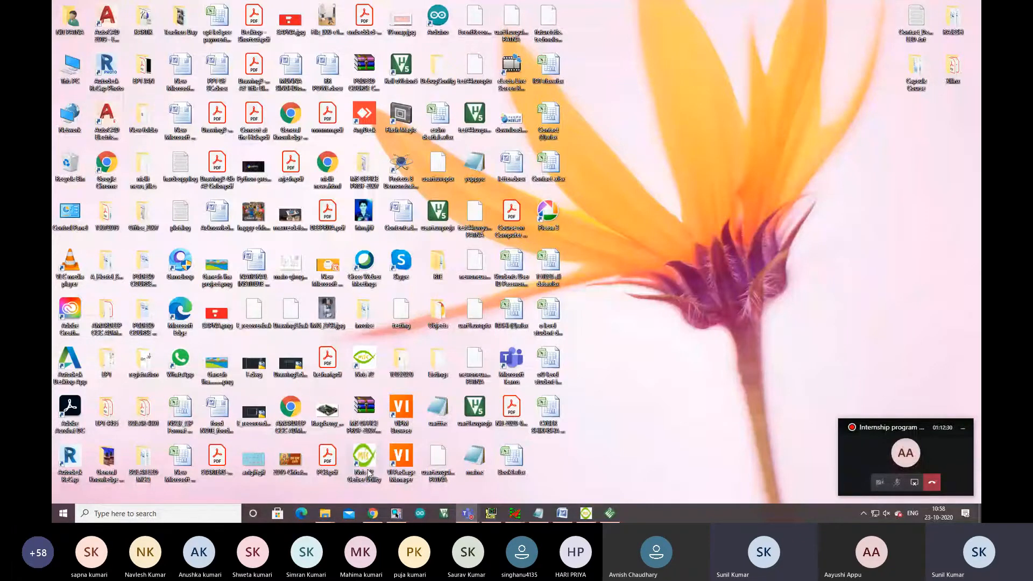
left_click(586, 514)
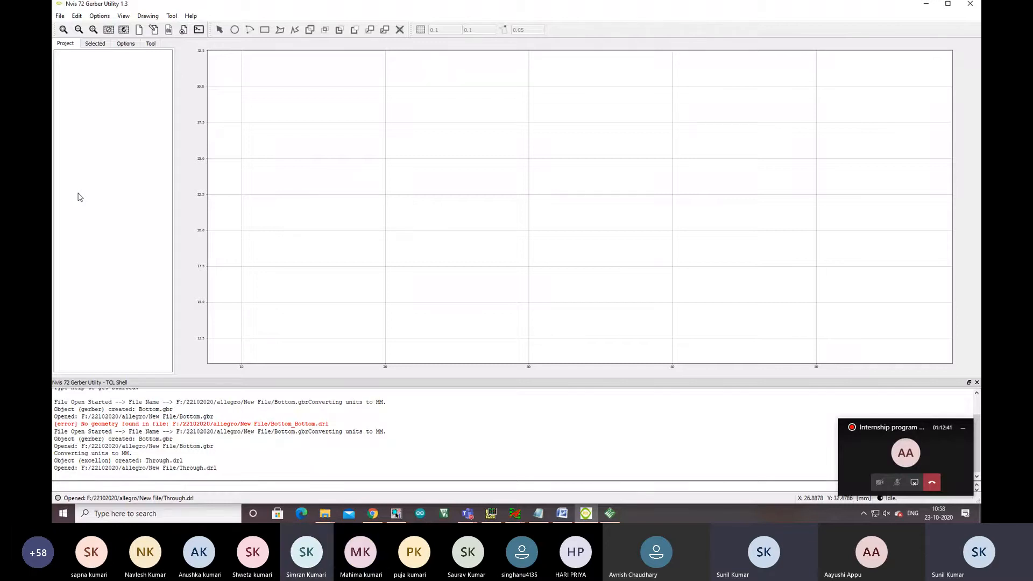
left_click(60, 17)
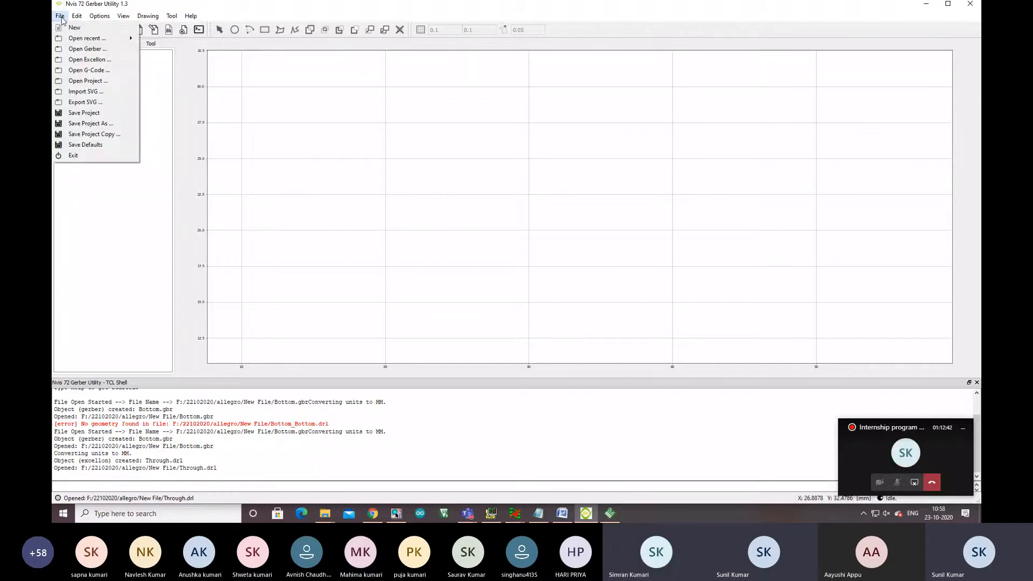
left_click(86, 49)
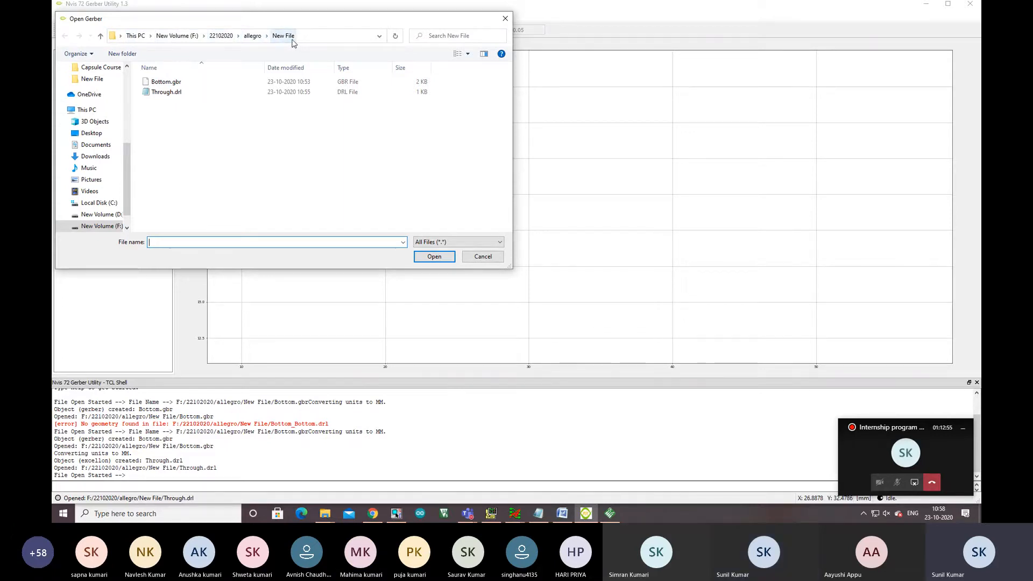
left_click(180, 85)
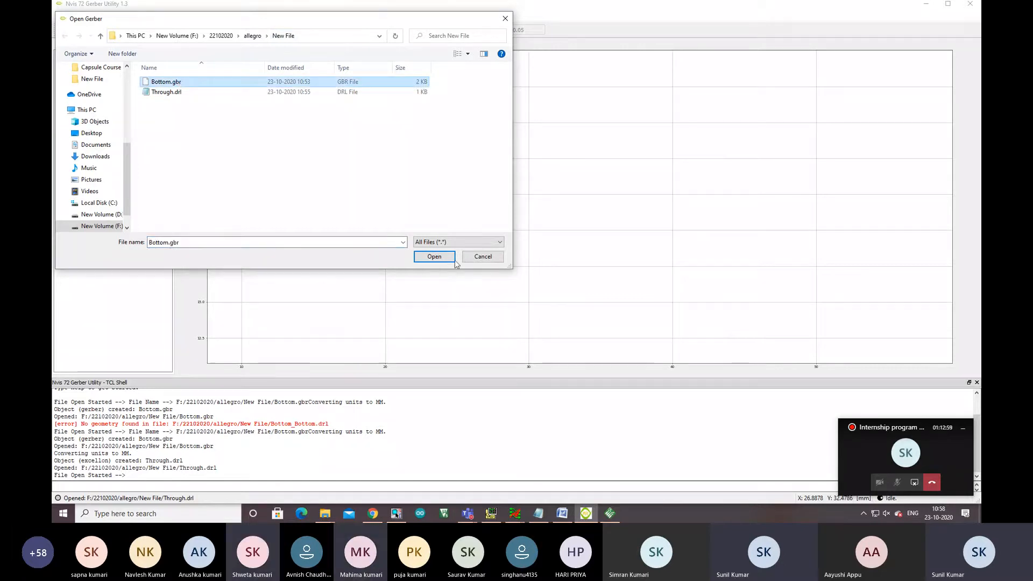
left_click(445, 257)
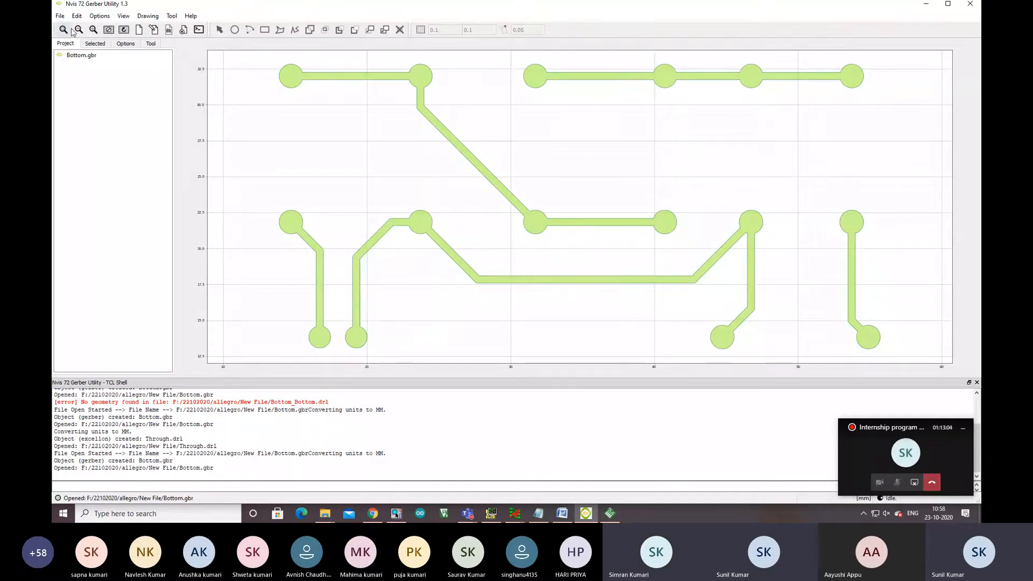
Step: Load the drill file Through.drl from the New File folder as an Excellon file
left_click(60, 16)
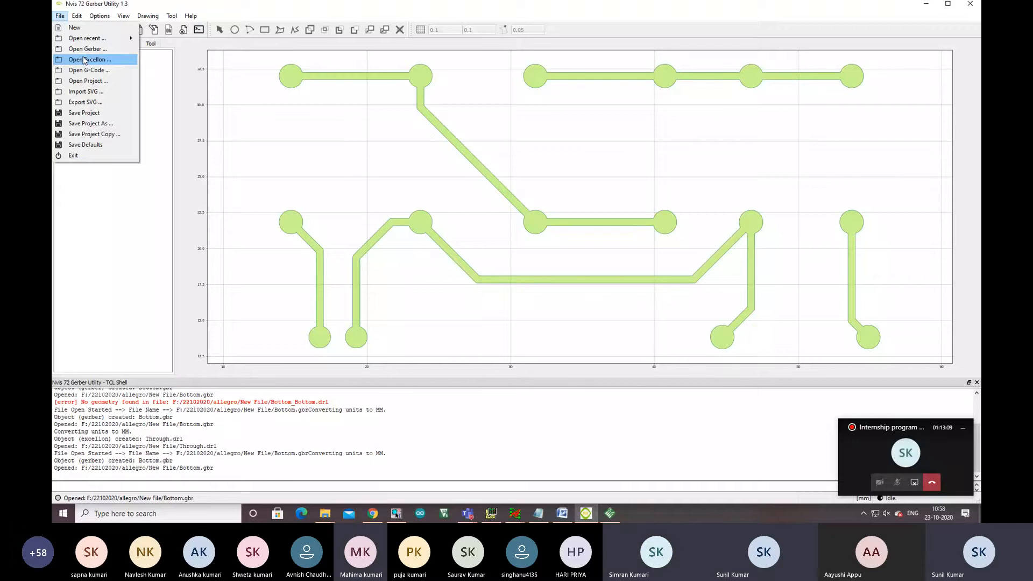
left_click(84, 60)
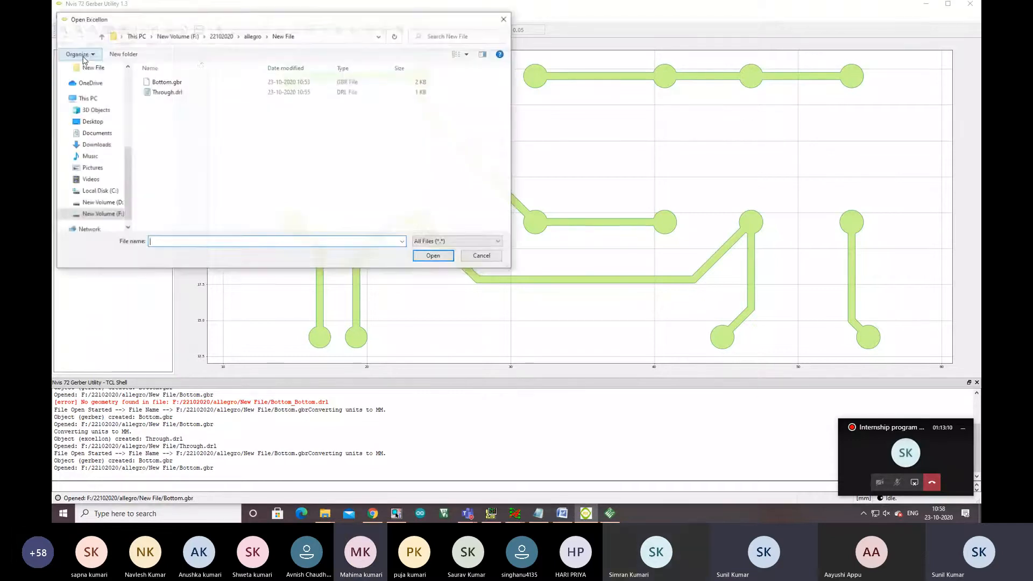
left_click(195, 93)
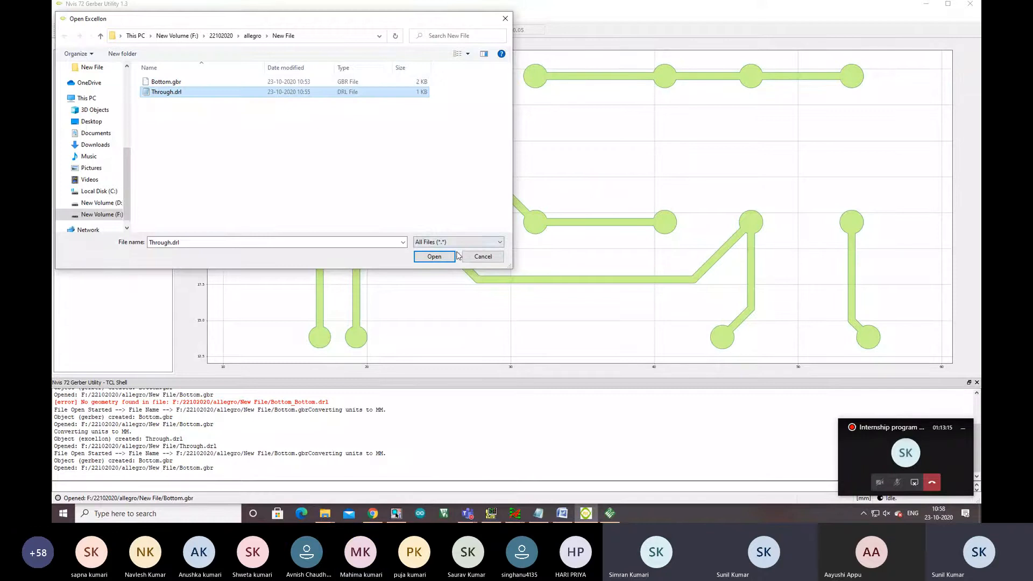
left_click(430, 257)
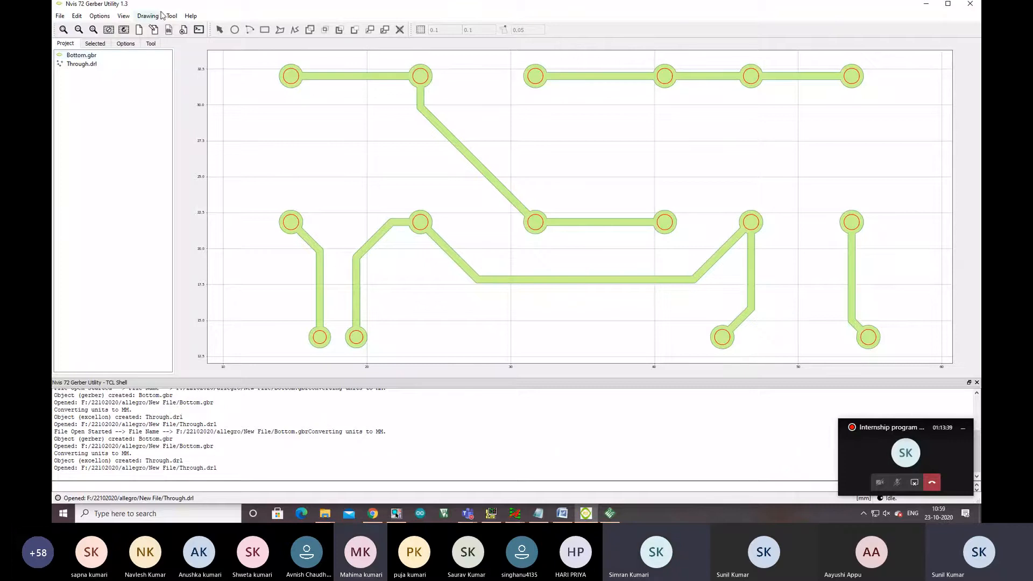
Step: Start a new empty project and open the Gerber file Bottom.gbr from the New File folder
left_click(65, 16)
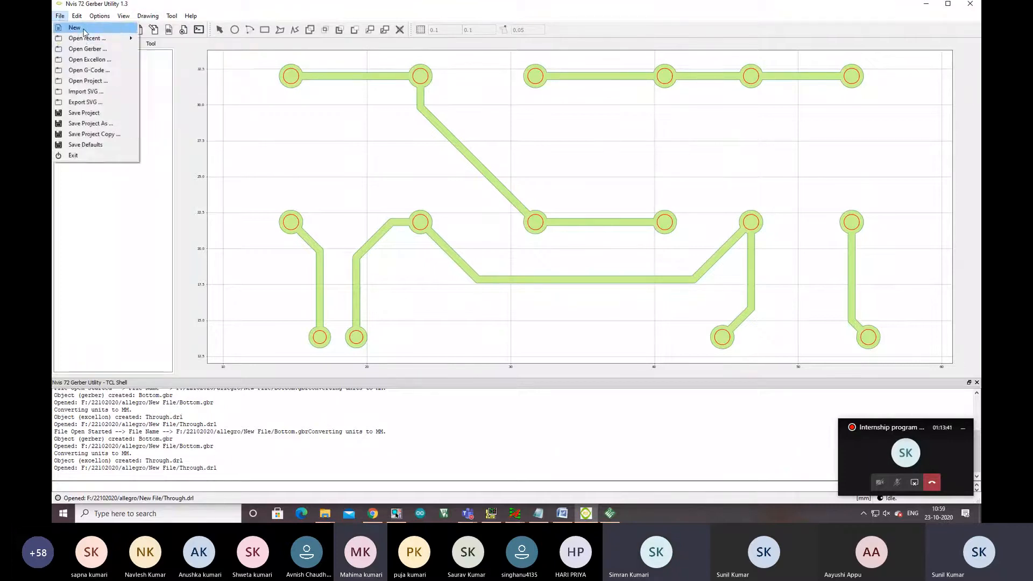
left_click(88, 35)
left_click(60, 15)
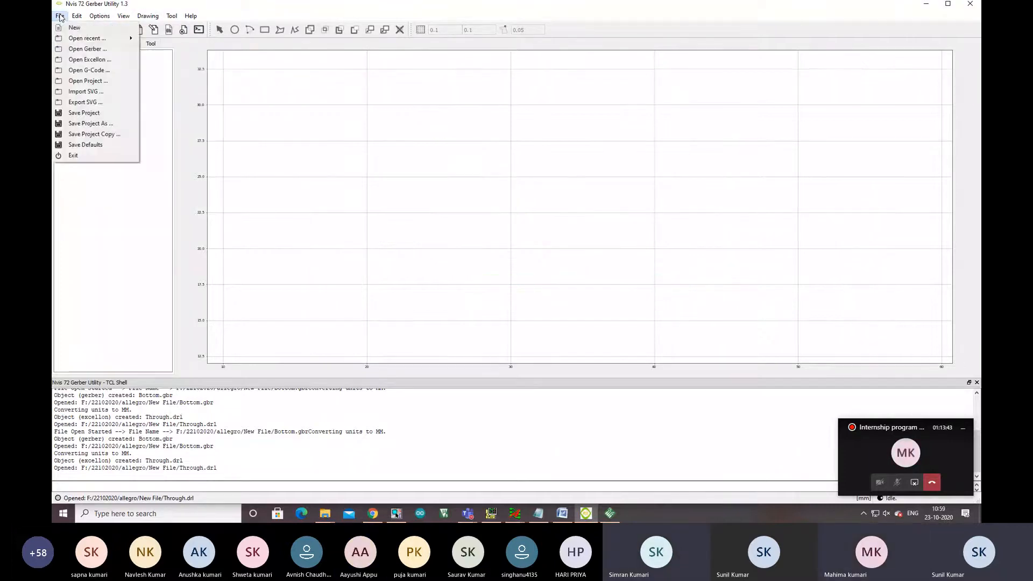
left_click(87, 52)
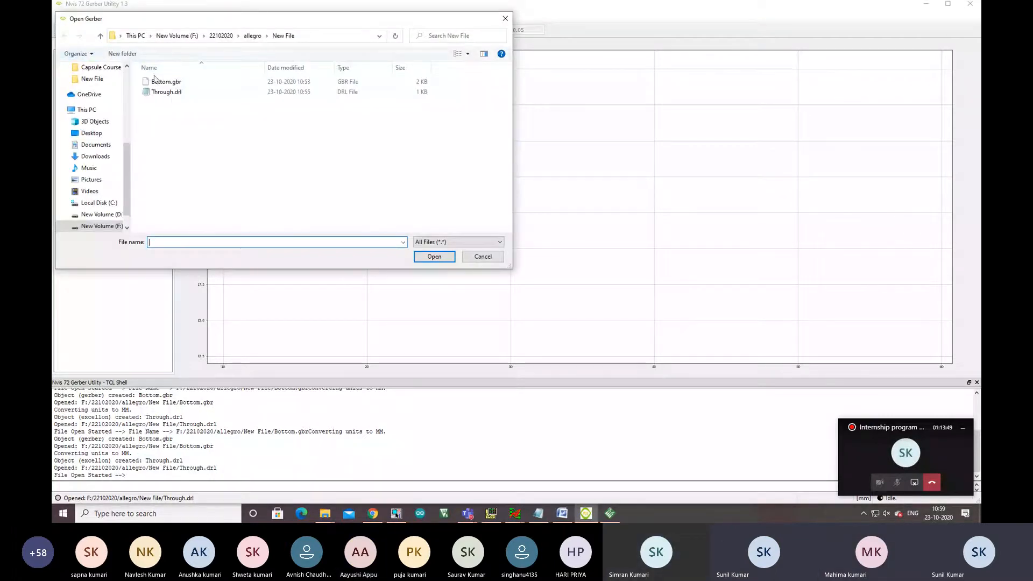
left_click(165, 84)
left_click(434, 256)
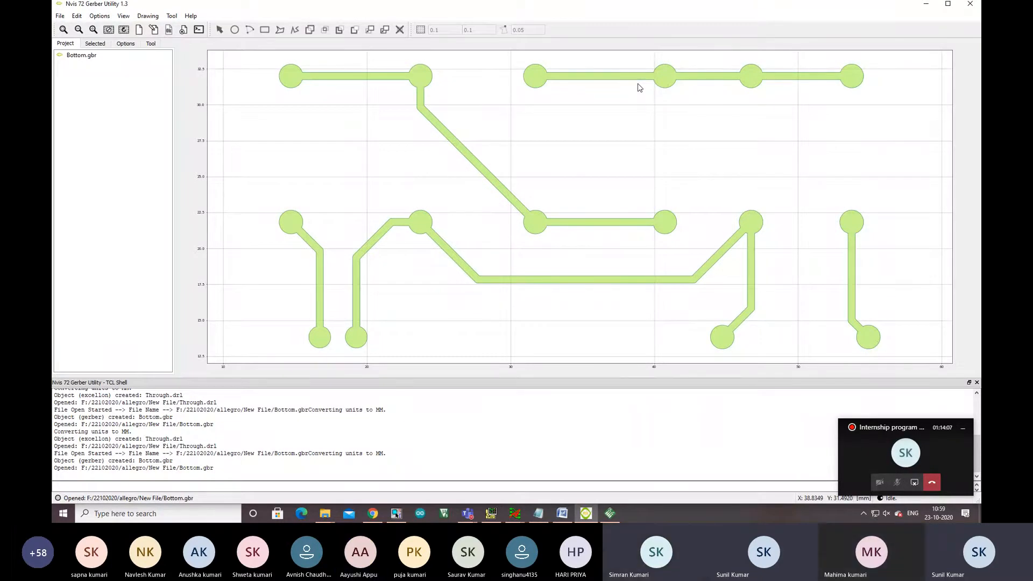
Step: Open Through.drl from the New File folder as an Excellon file over the Bottom.gbr tracks
left_click(59, 15)
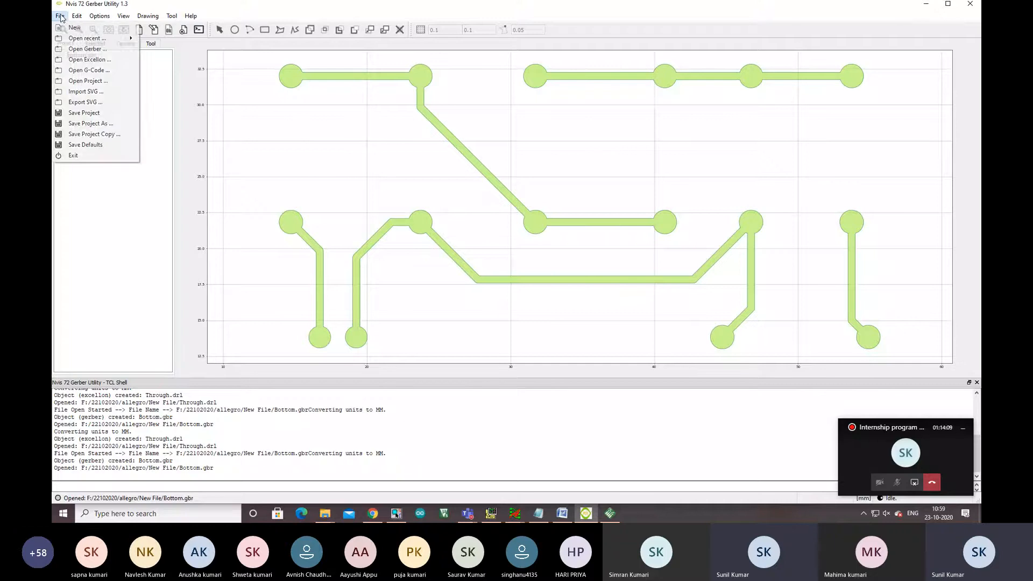
left_click(83, 60)
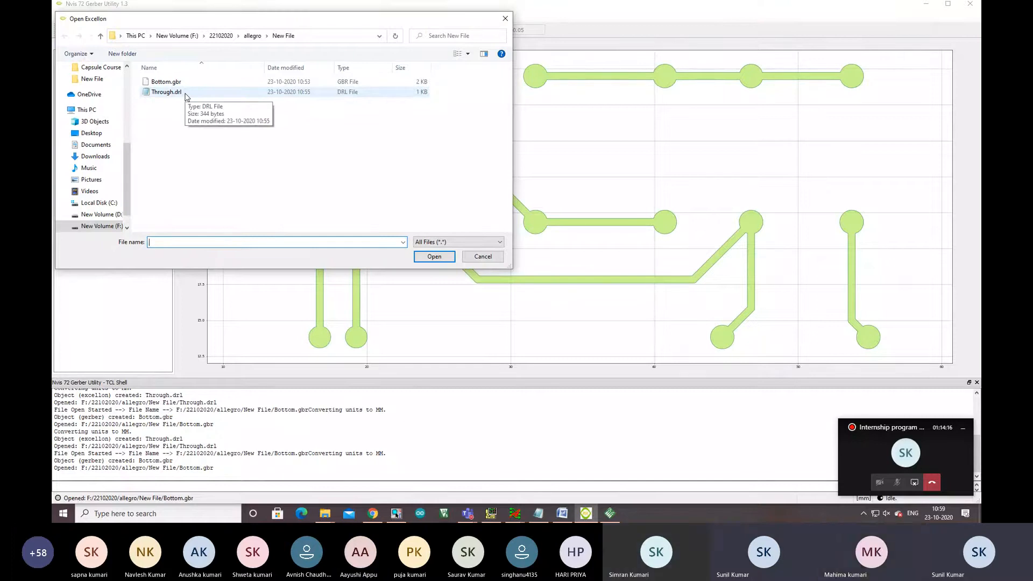
left_click(186, 93)
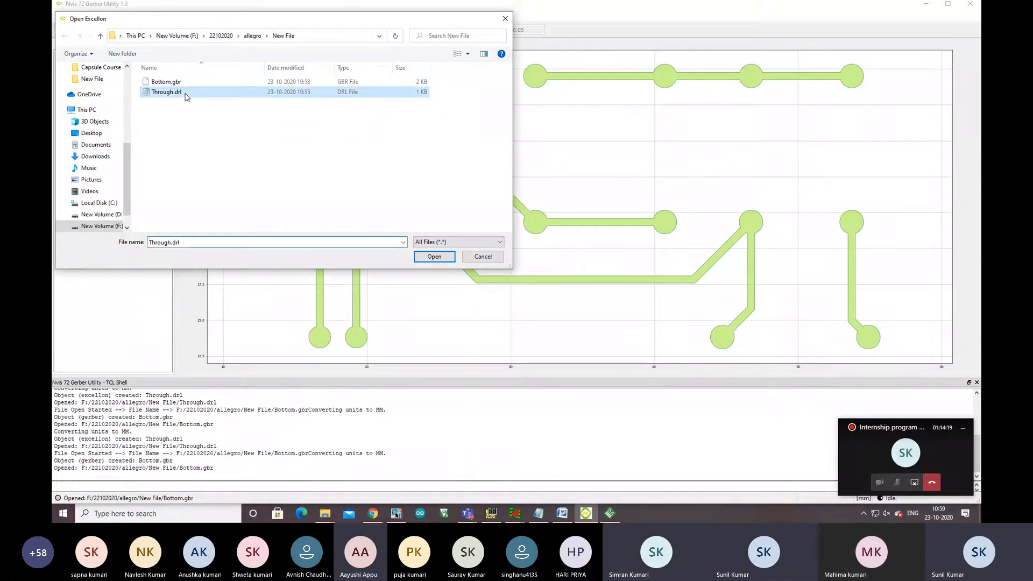
left_click(434, 257)
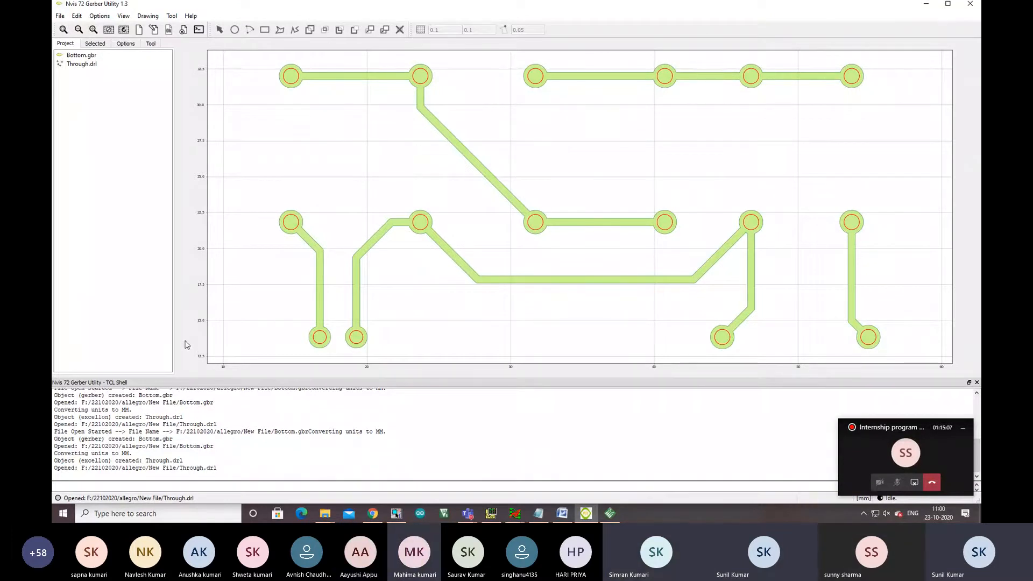
Step: Open the Gerber object settings of Bottom.gbr and go to its offset vector
left_click(89, 64)
left_click(100, 56)
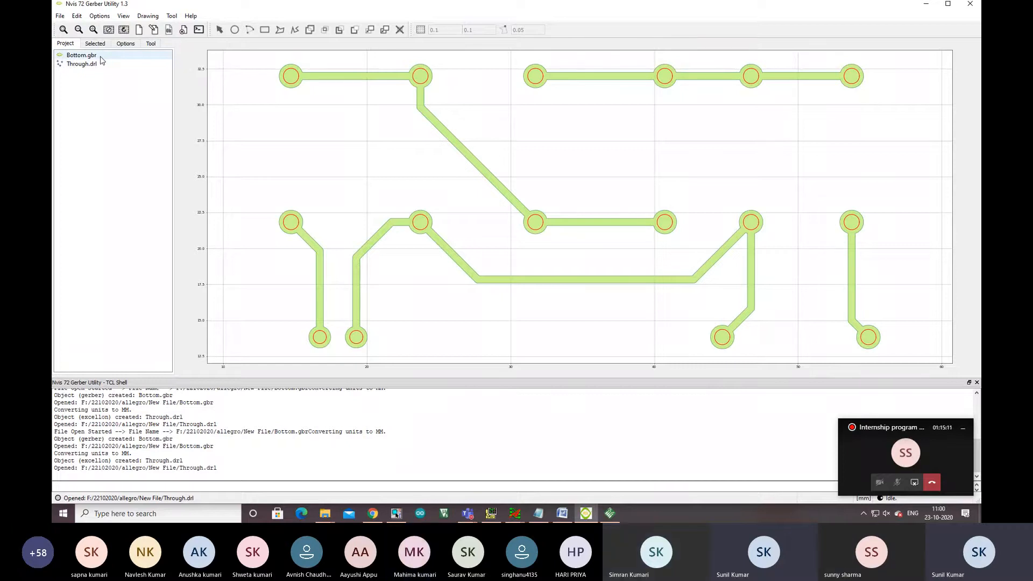
double_click(100, 57)
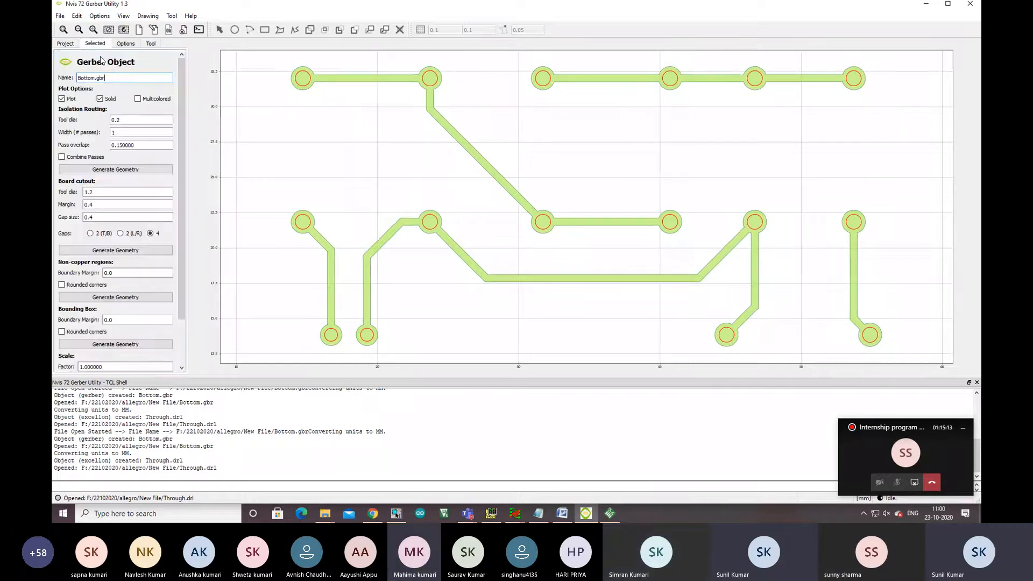
left_click(66, 45)
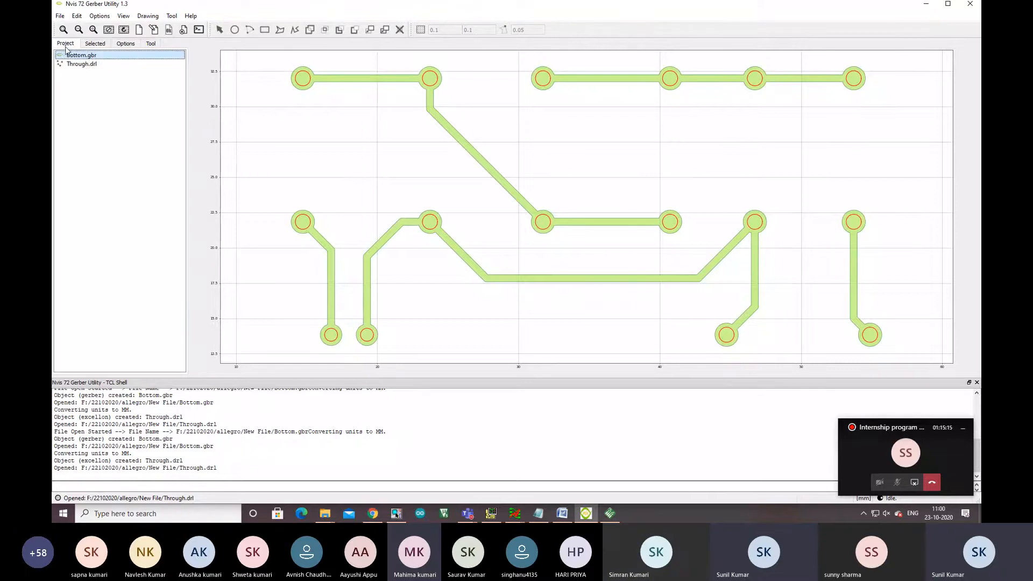
double_click(93, 57)
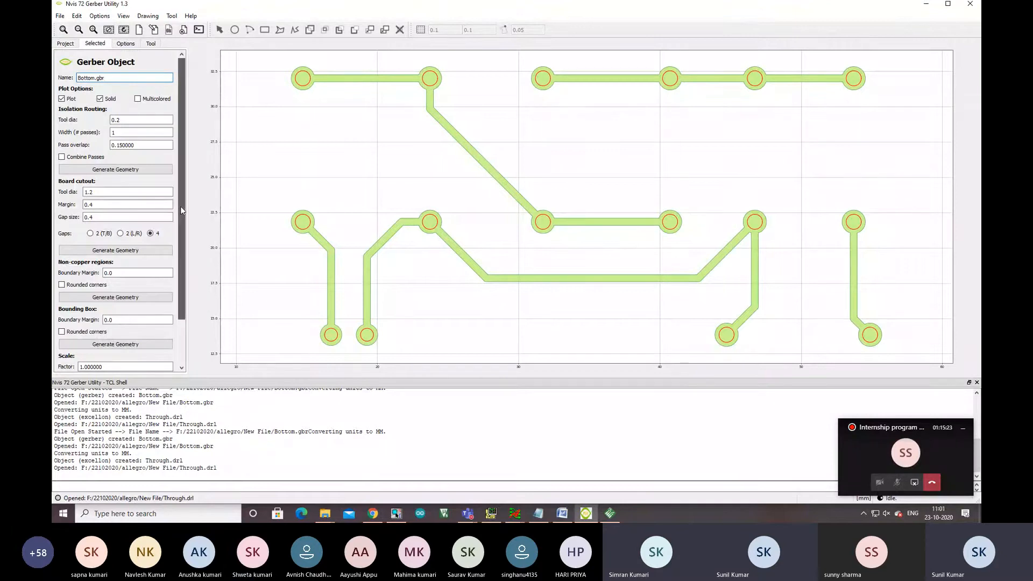
left_click_drag(181, 210, 186, 273)
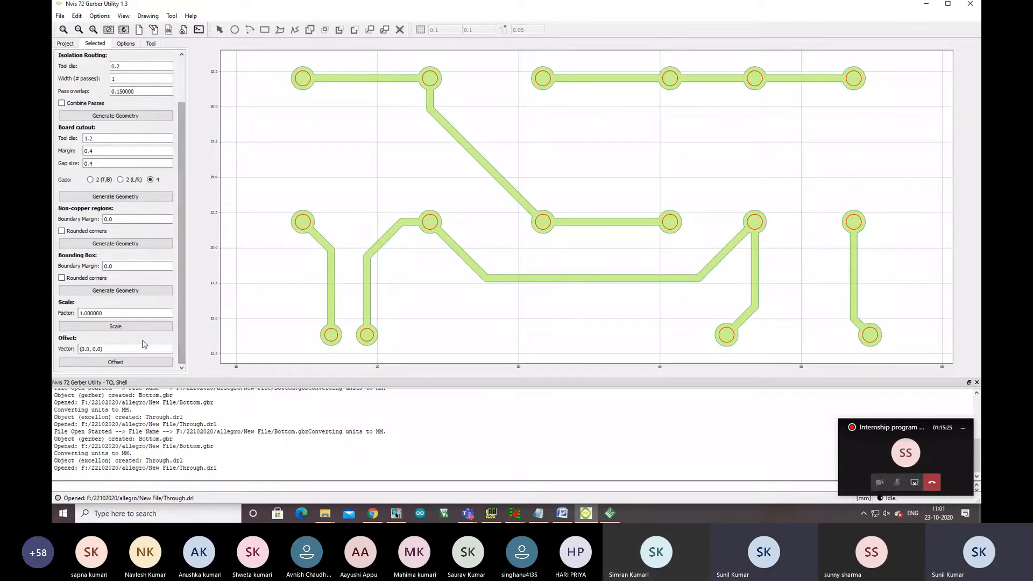
left_click(90, 350)
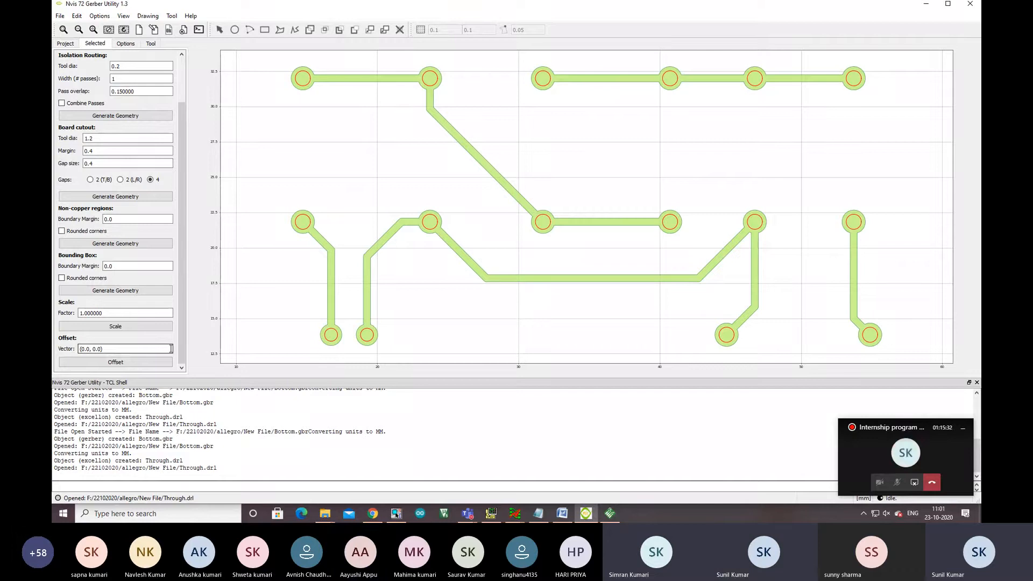
left_click(124, 366)
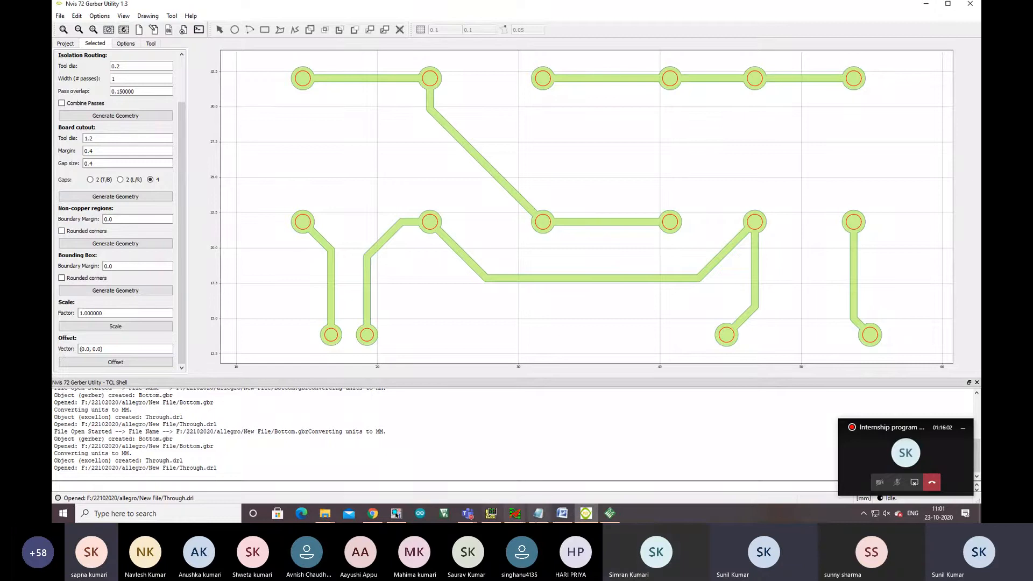
Step: Switch to the Microsoft Word notes, add the coordinates 12,12 below the Excellon line, and return to Nvis 72 Gerber Utility
left_click(562, 513)
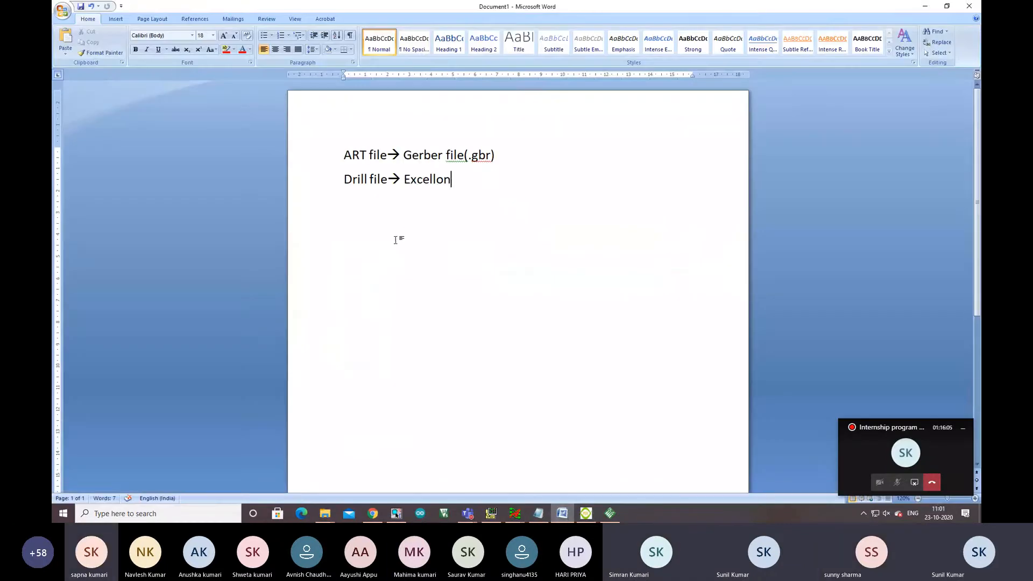
left_click(370, 218)
left_click(530, 184)
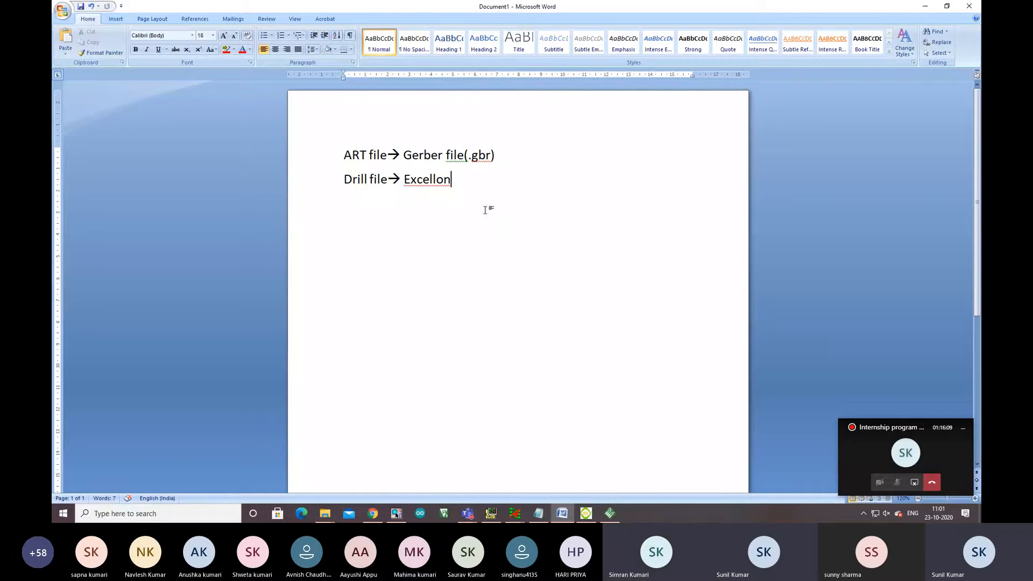
key("Return")
type("12,12)")
key("alt+Tab")
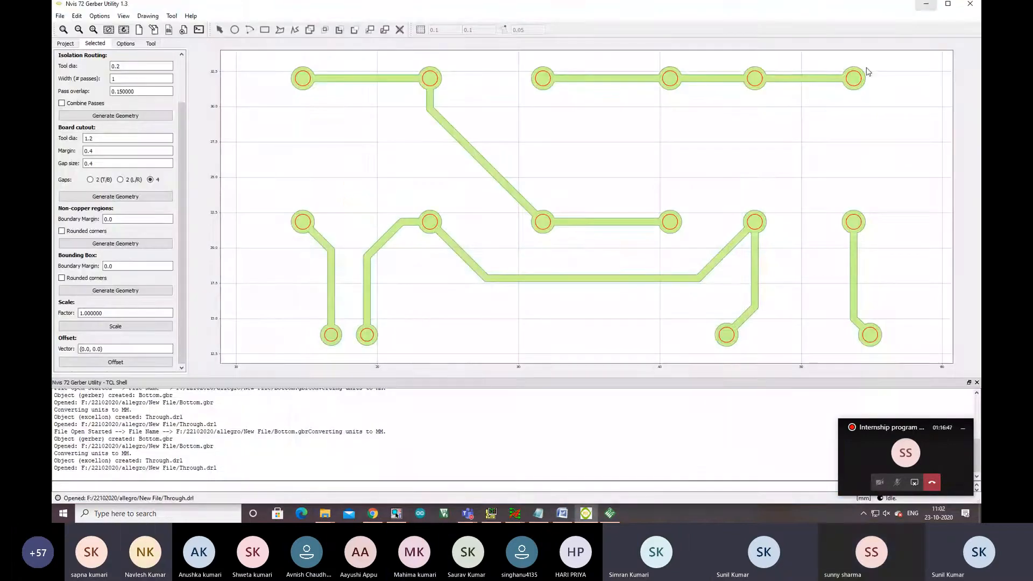
Step: Offset the Bottom.gbr object by the vector (-9,-9)
triple_click(101, 349)
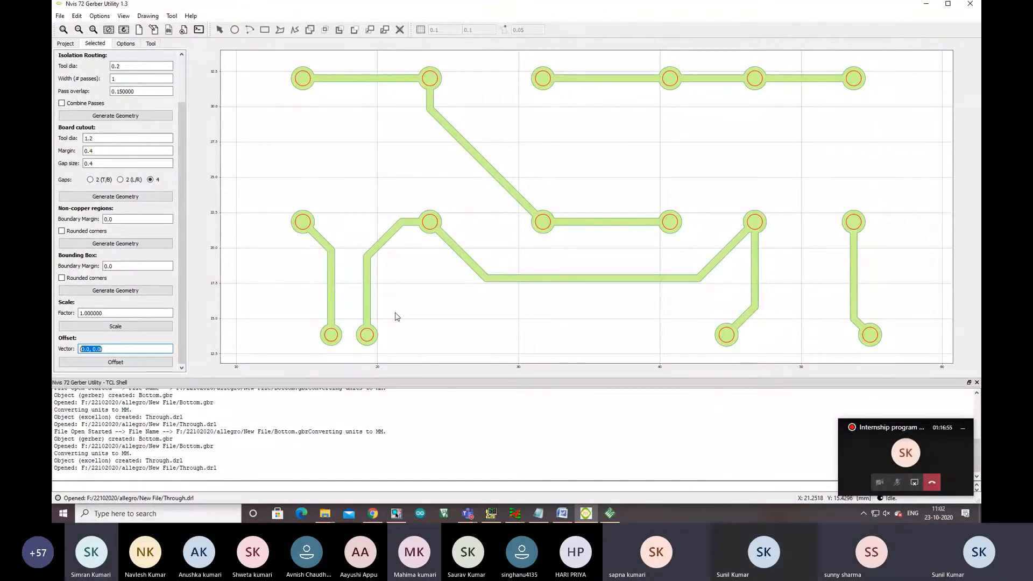
type("(-9")
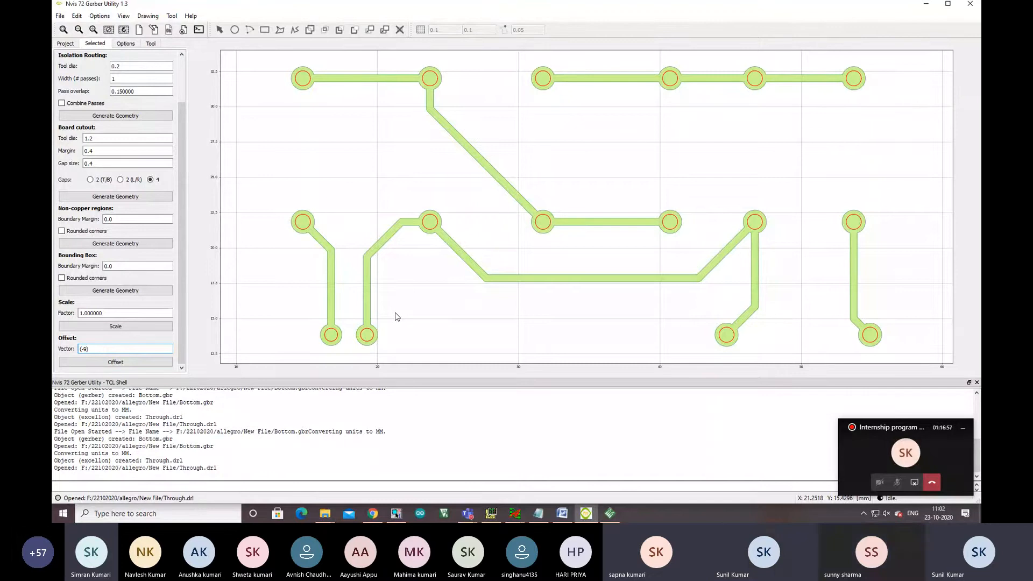
type(",-9)")
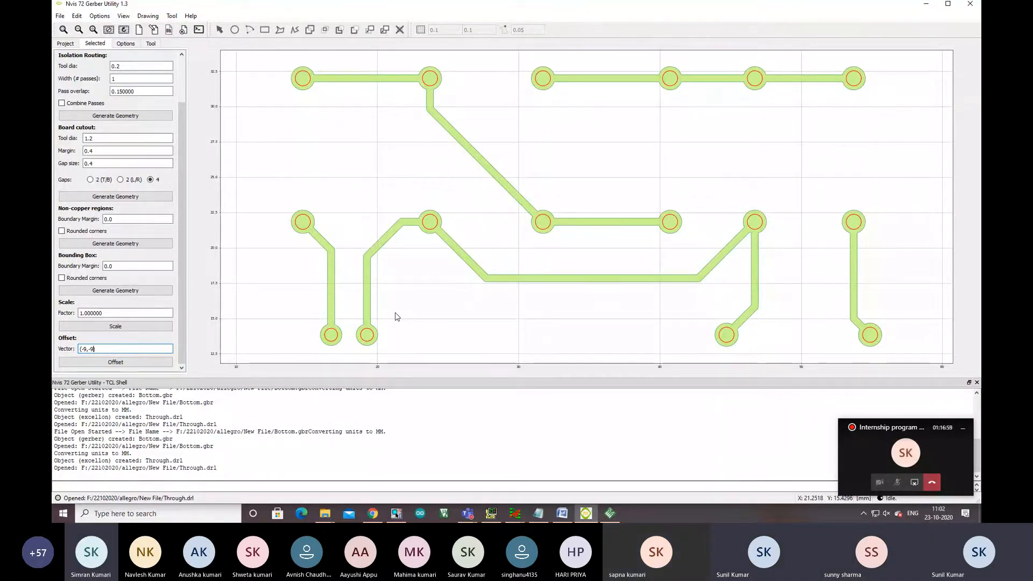
left_click(142, 364)
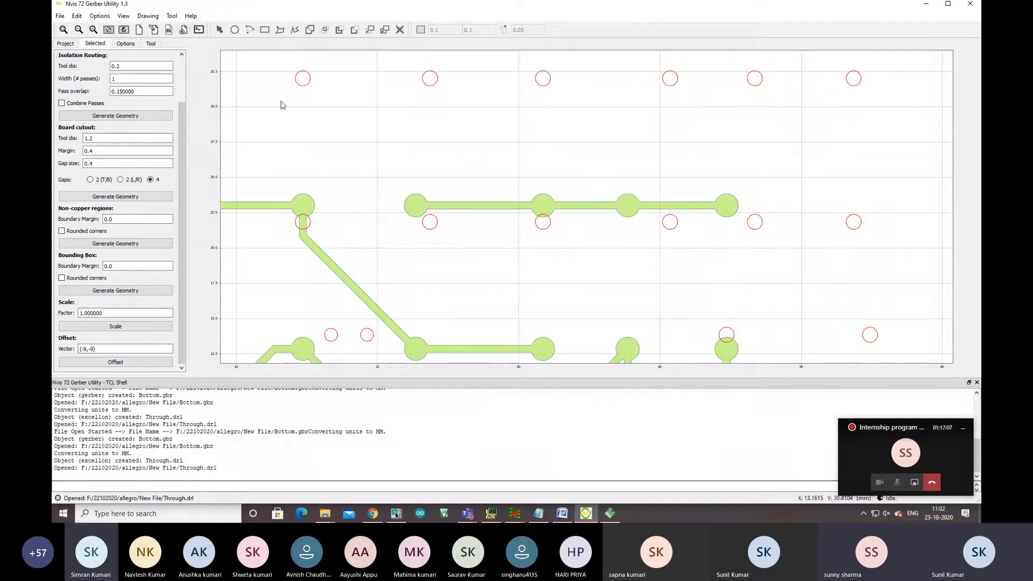
left_click(78, 31)
left_click(78, 31)
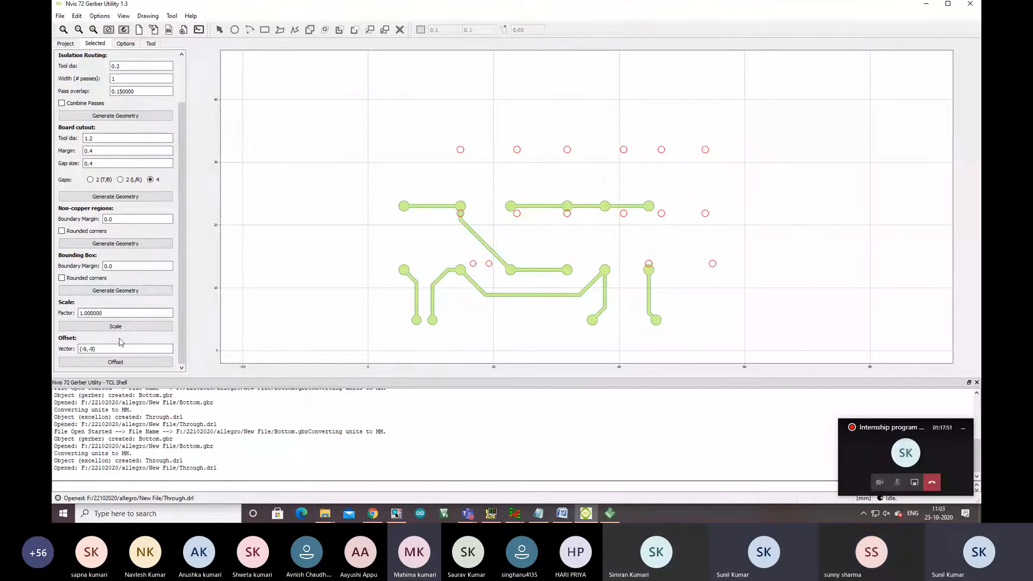
Step: Open the Excellon object settings of Through.drl and offset the drill holes by the vector (-9,-9)
left_click_drag(110, 349, 63, 350)
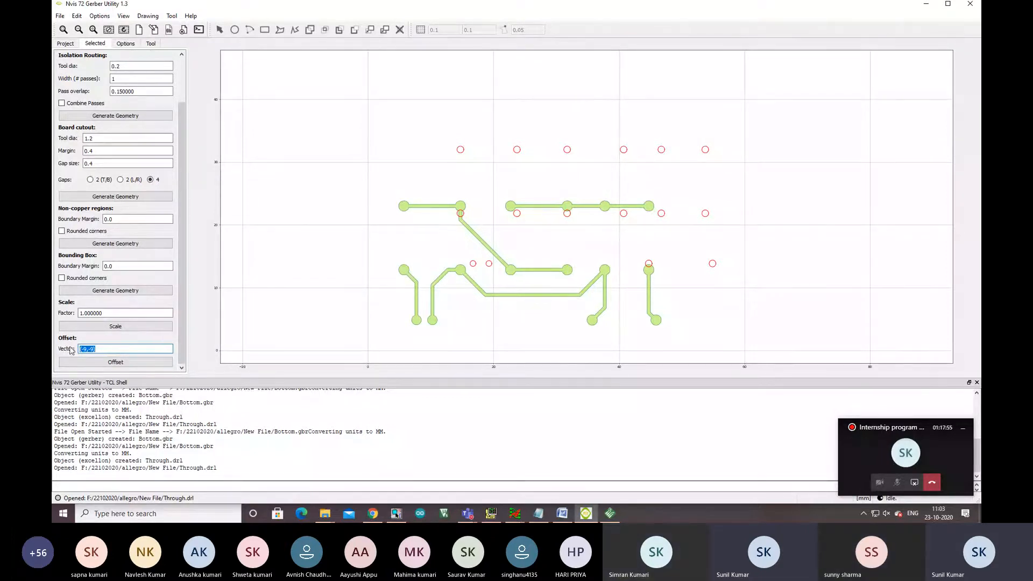
left_click(71, 46)
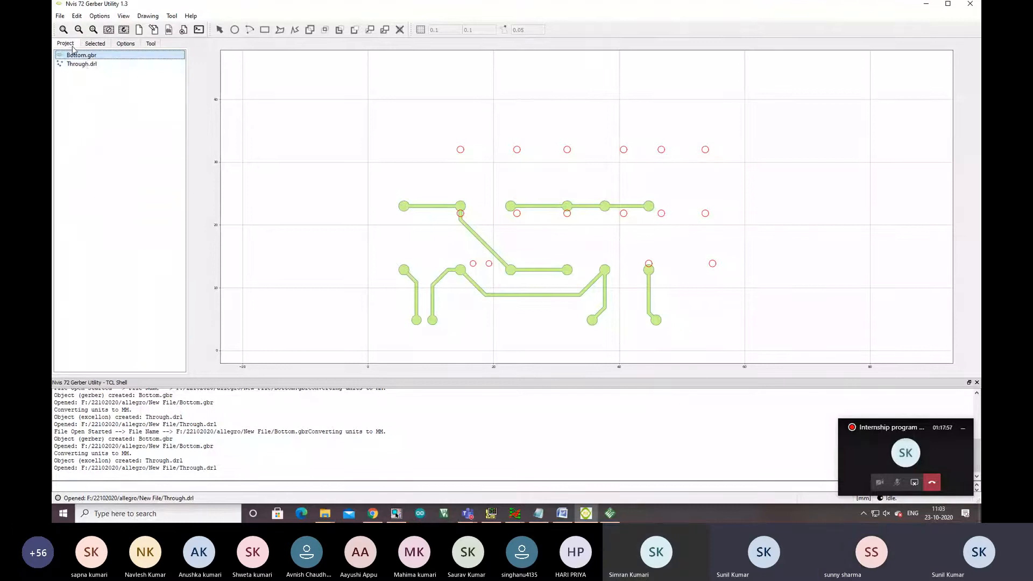
double_click(83, 64)
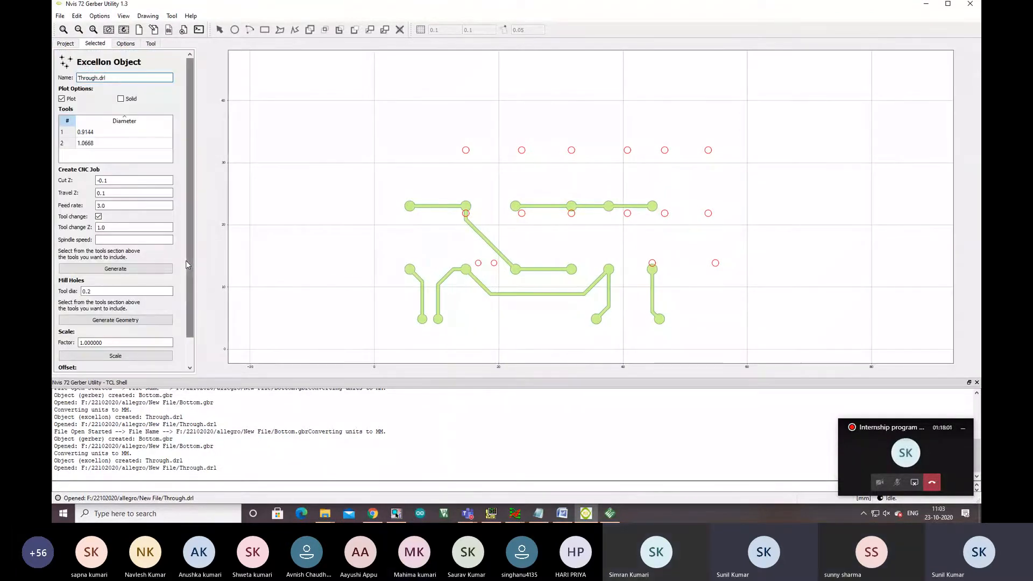
scroll(185, 260, "down", 2)
left_click_drag(113, 347, 79, 348)
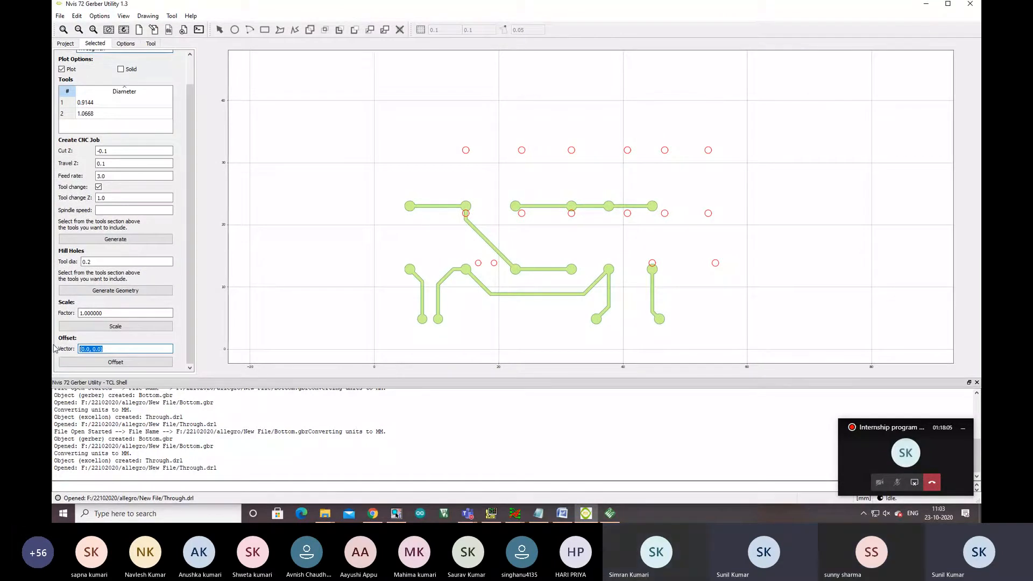
type("(-9,-9)")
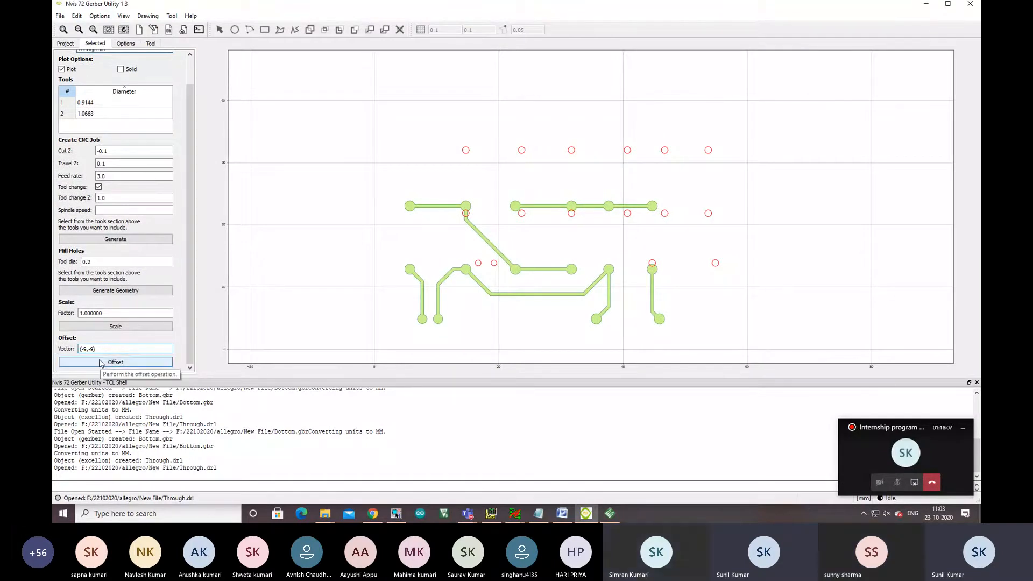
left_click(100, 362)
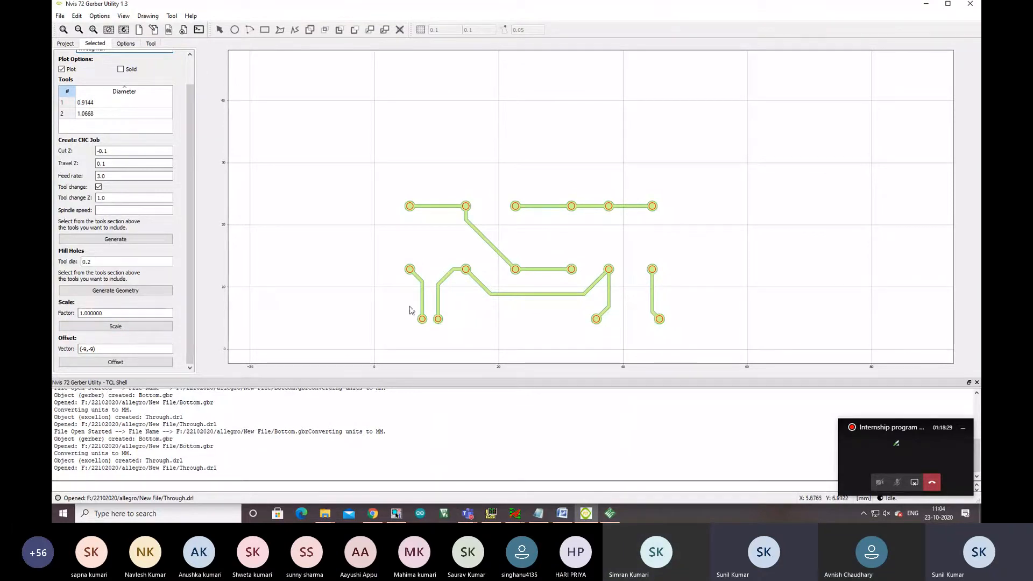
Step: Offset the Through.drl drill holes by the vector (-10,-10)
left_click(93, 351)
left_click_drag(101, 349, 74, 347)
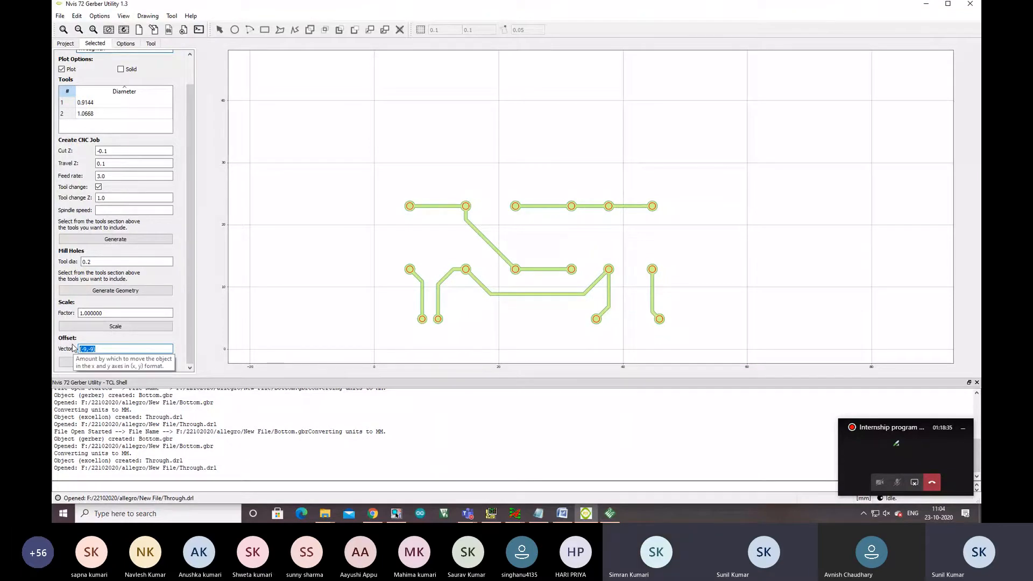
type("(")
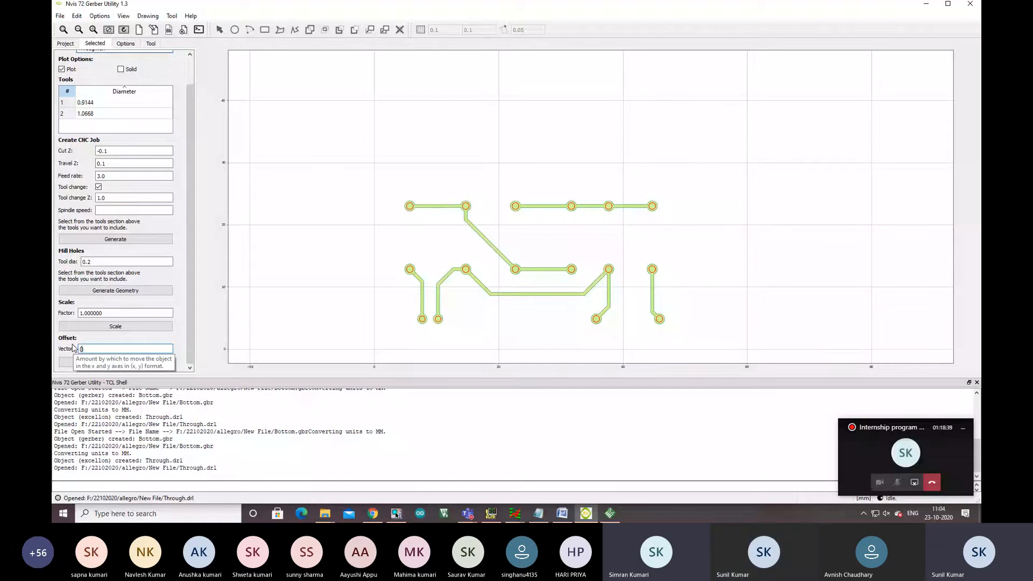
type("10")
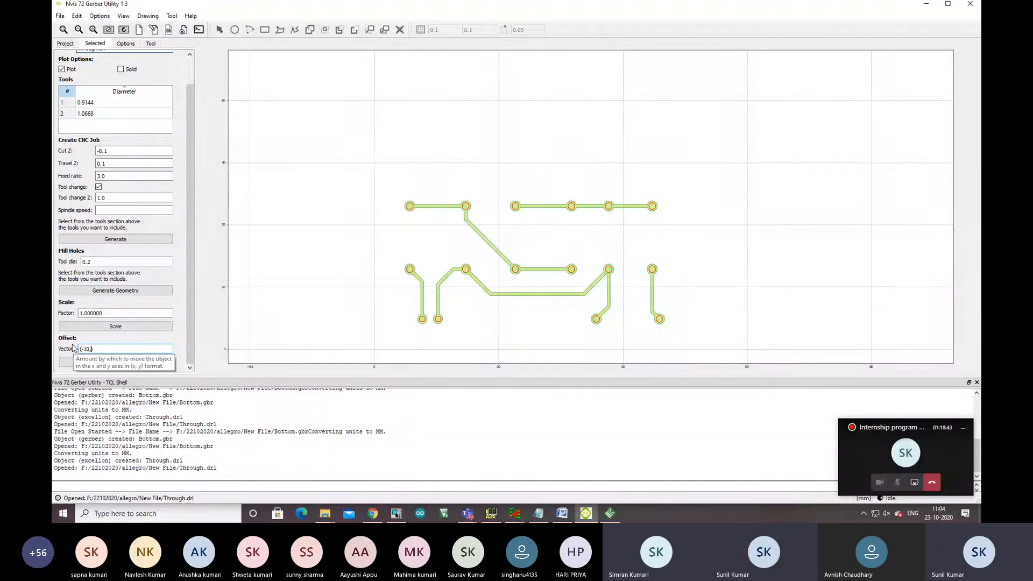
type(",-10")
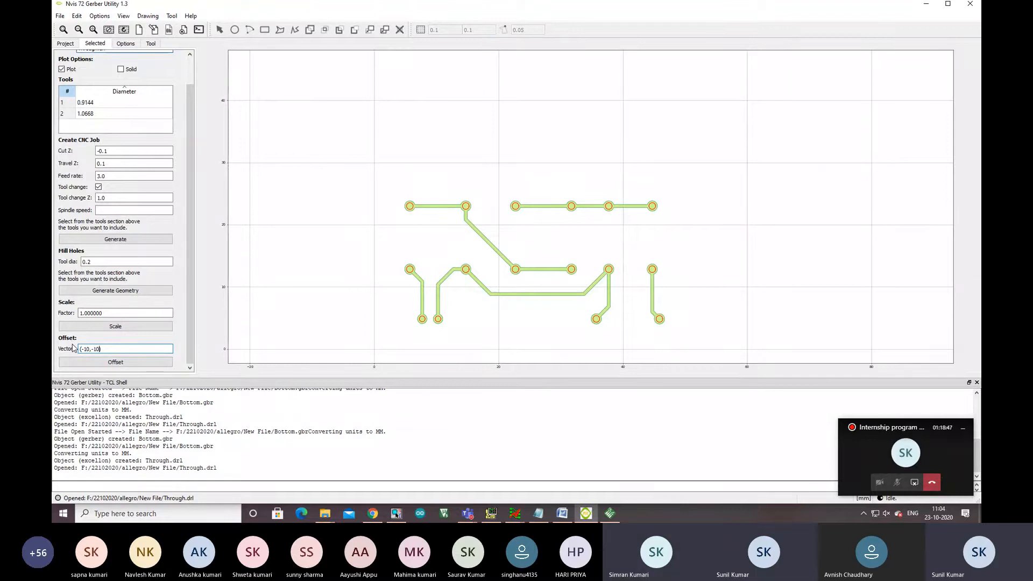
left_click(114, 362)
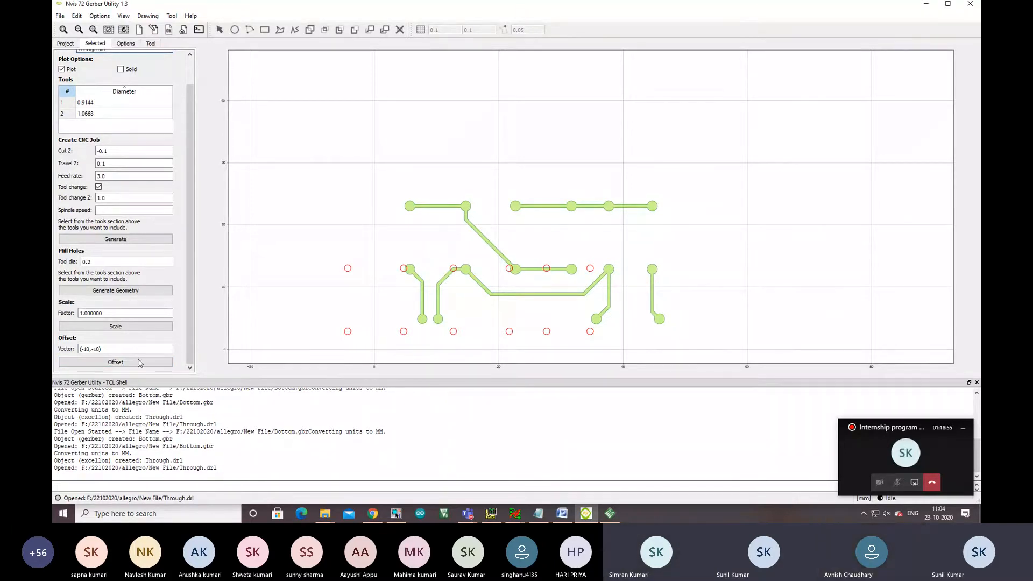
Step: Offset the Through.drl drill holes once more, by the vector (-9,-9)
left_click_drag(106, 348, 56, 351)
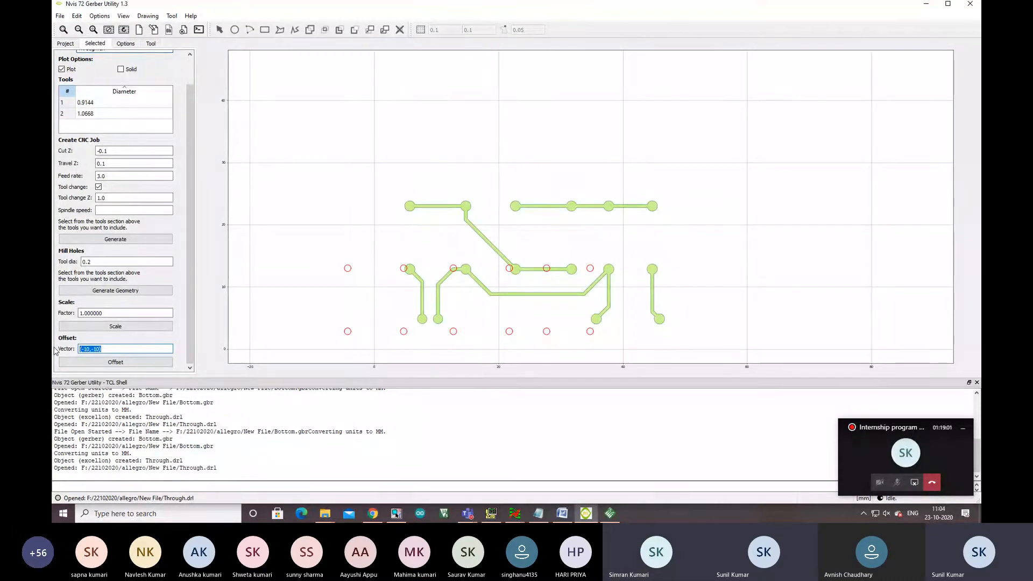
type("0")
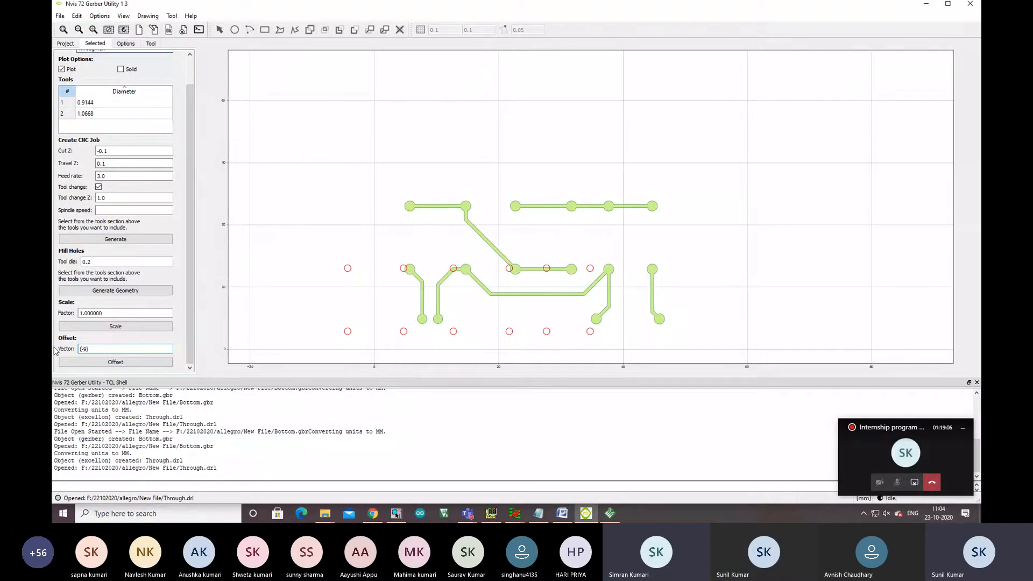
type(",-9")
left_click(128, 362)
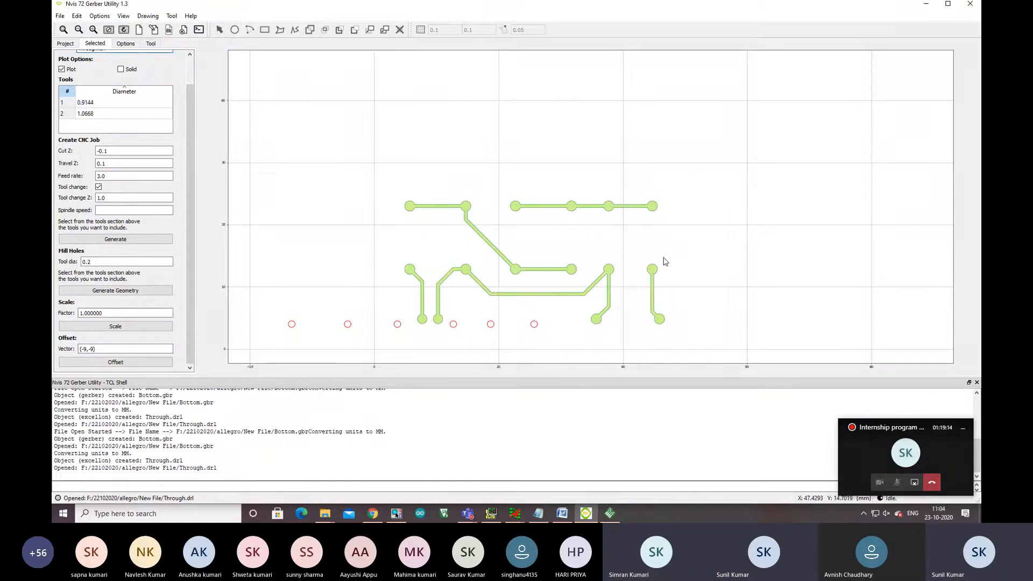
scroll(555, 258, "down", 3)
scroll(554, 258, "up", 2)
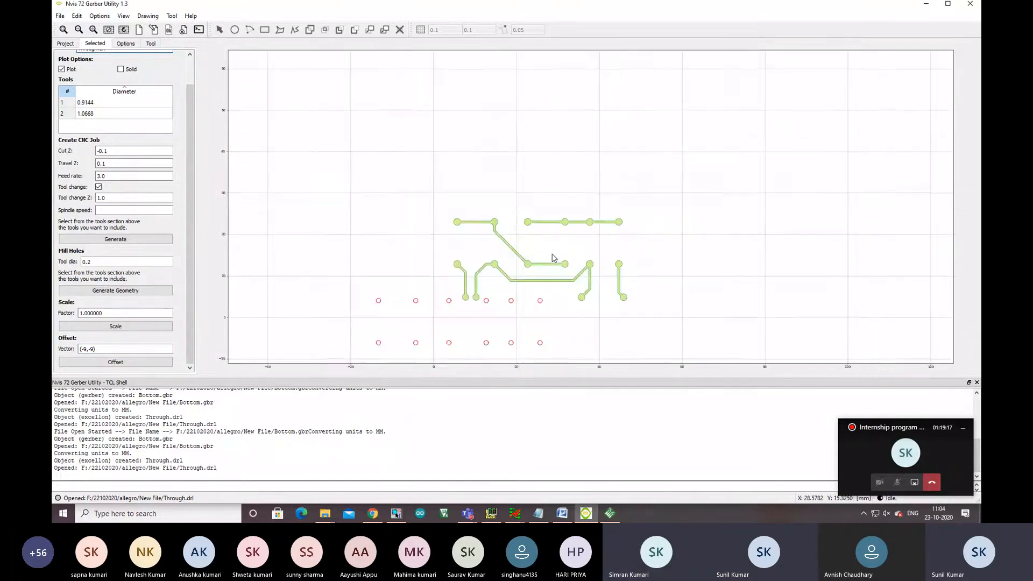
Step: Reverse the last drill hole offset by applying the vector (9,9) to Through.drl
left_click(97, 349)
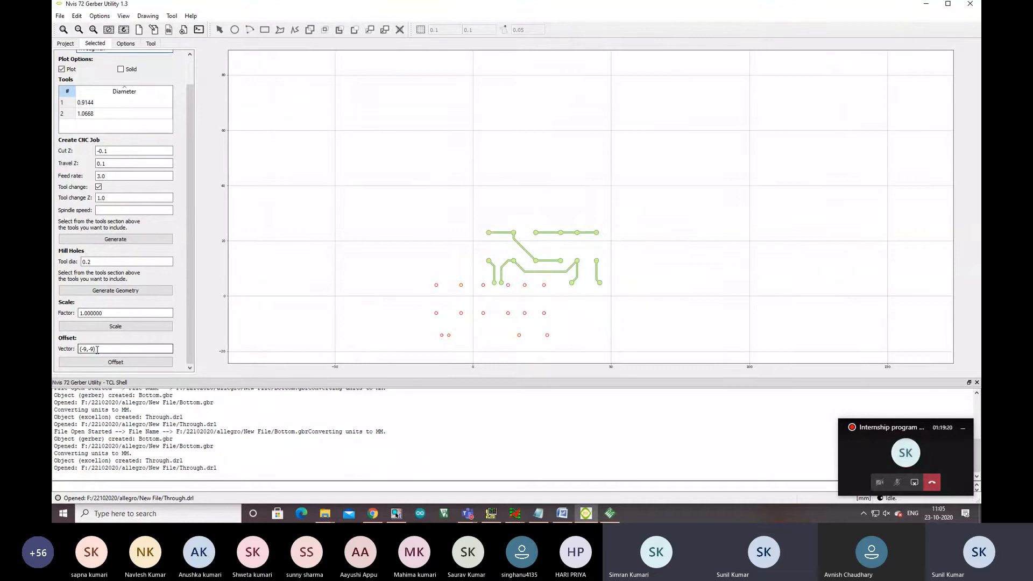
left_click_drag(97, 350, 77, 350)
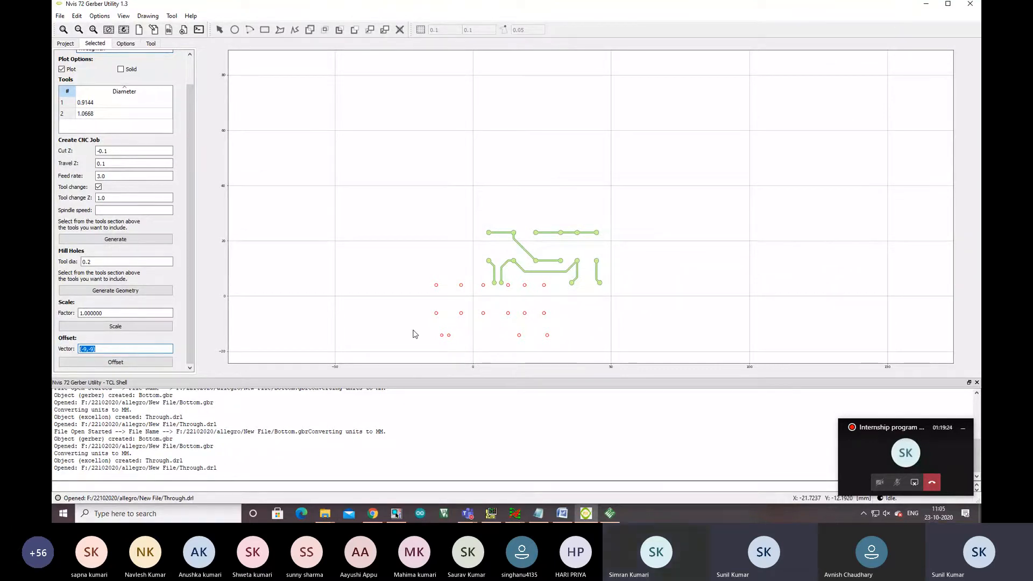
type("0")
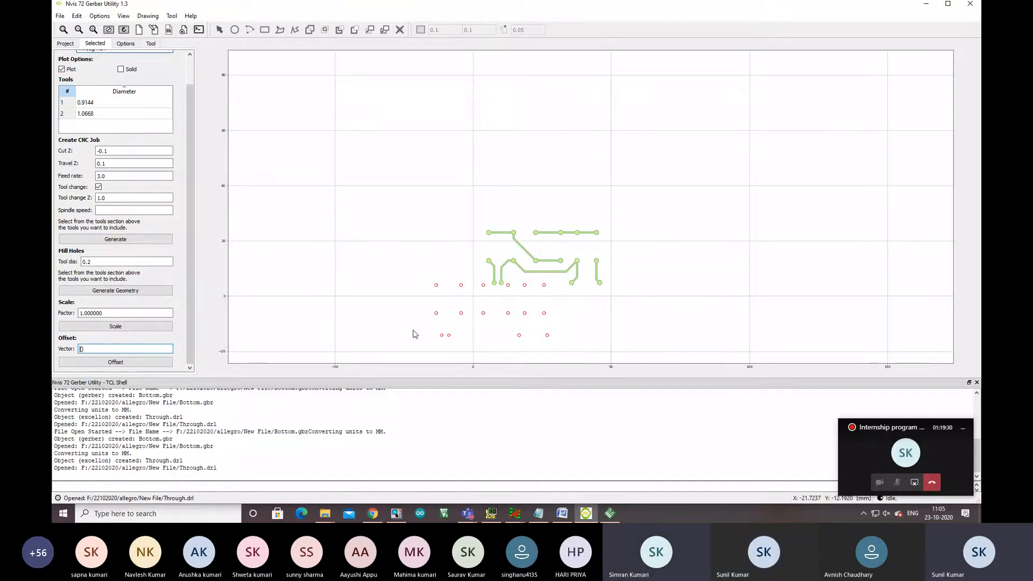
type("9,9")
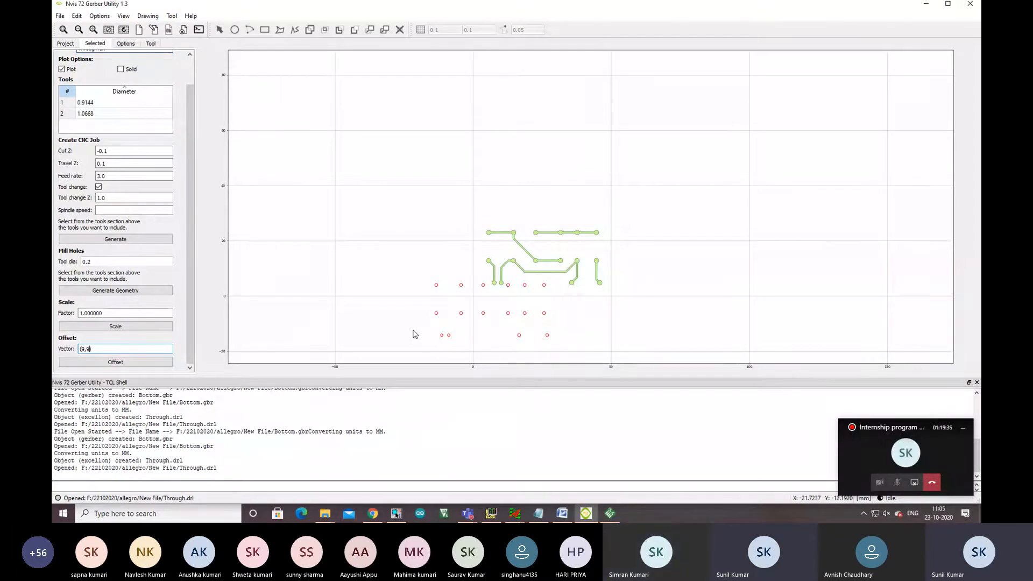
left_click(155, 364)
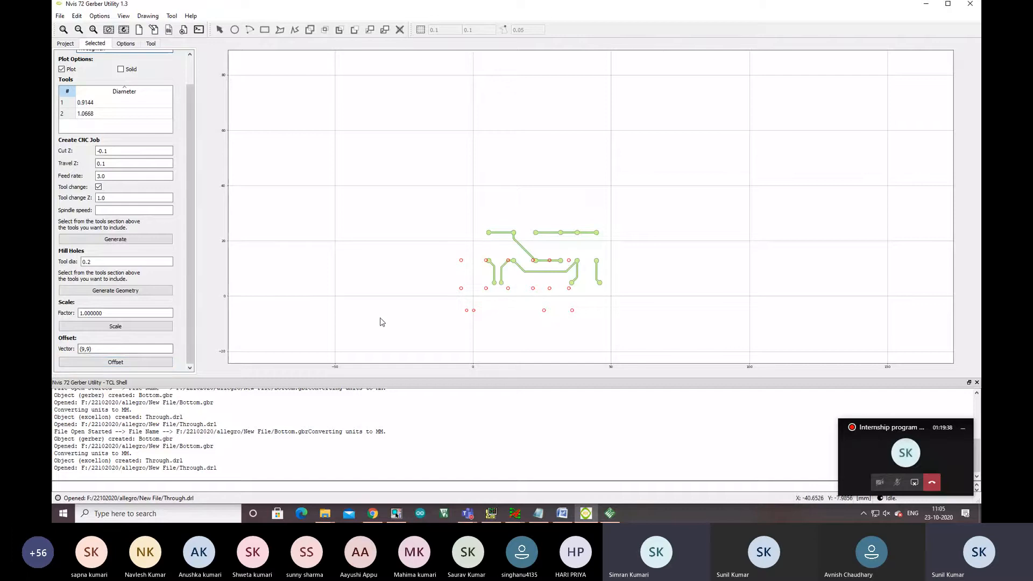
scroll(422, 317, "up", 2)
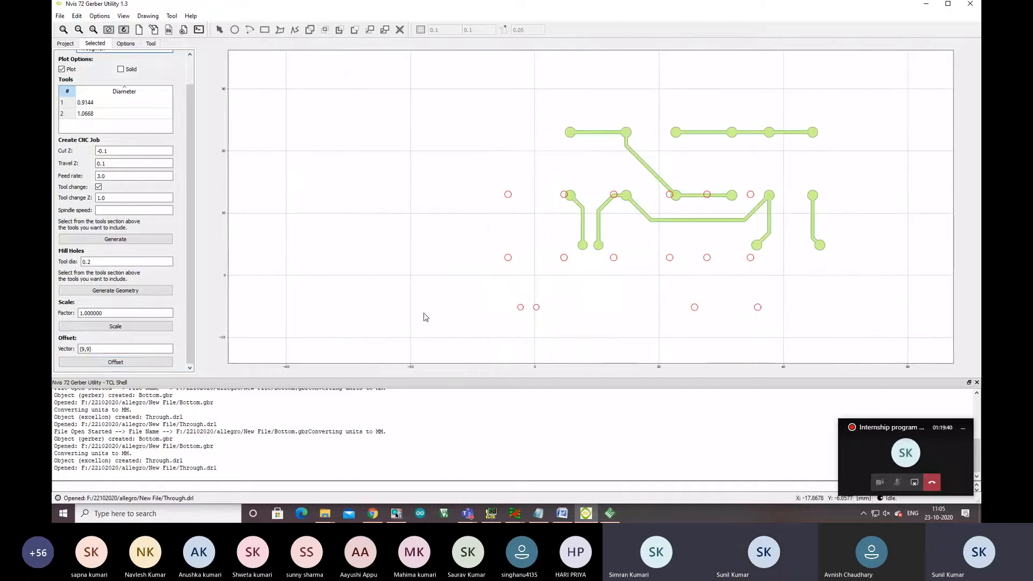
scroll(425, 317, "up", 1)
scroll(425, 318, "down", 1)
Step: Reverse the earlier (-10,-10) drill hole offset by applying the vector (10,10) to Through.drl
left_click(88, 349)
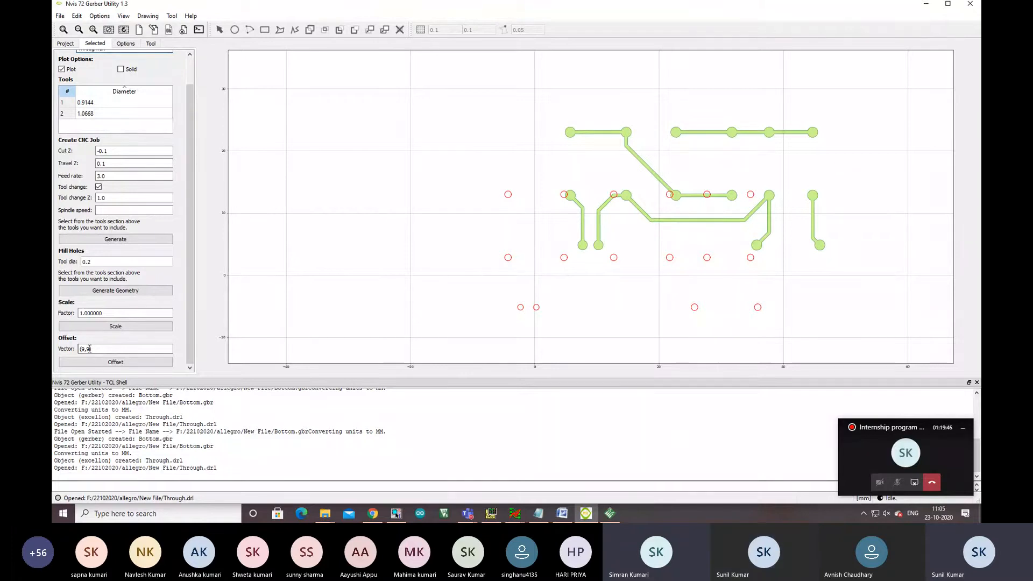
left_click_drag(90, 349, 84, 348)
left_click(90, 348)
key("Left")
key("Left")
key("Left")
key("Left")
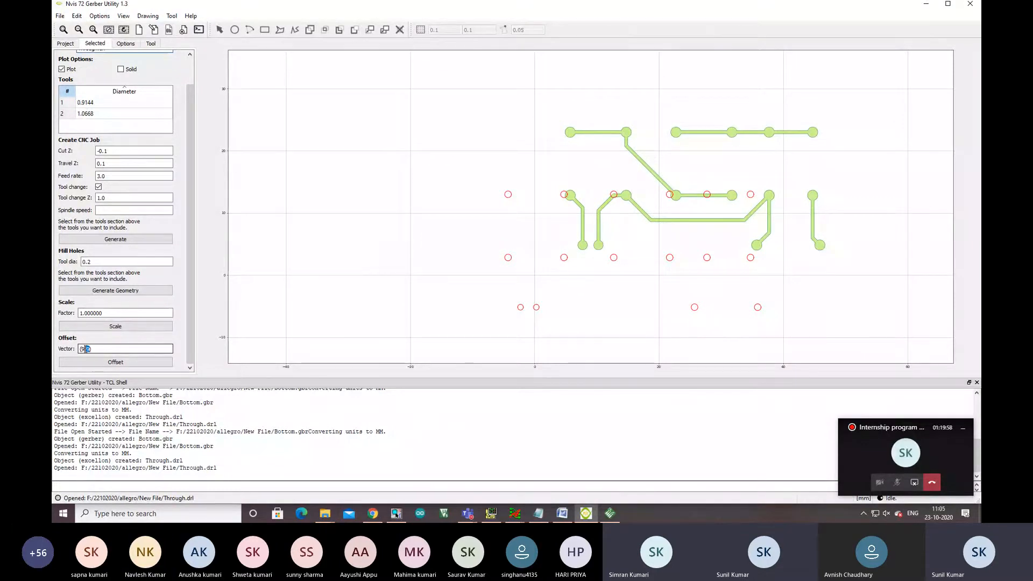
left_click_drag(85, 348, 82, 348)
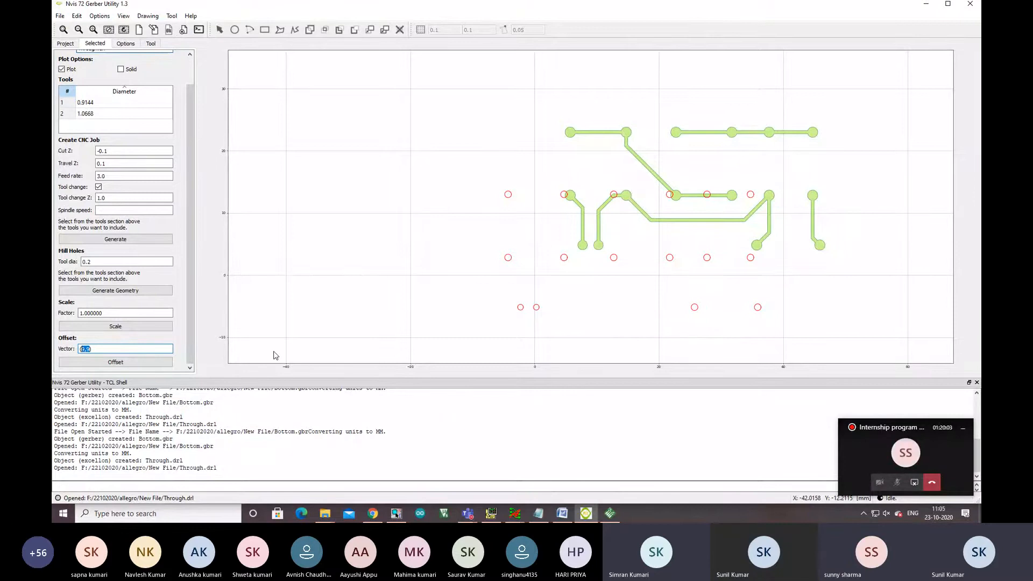
type("10")
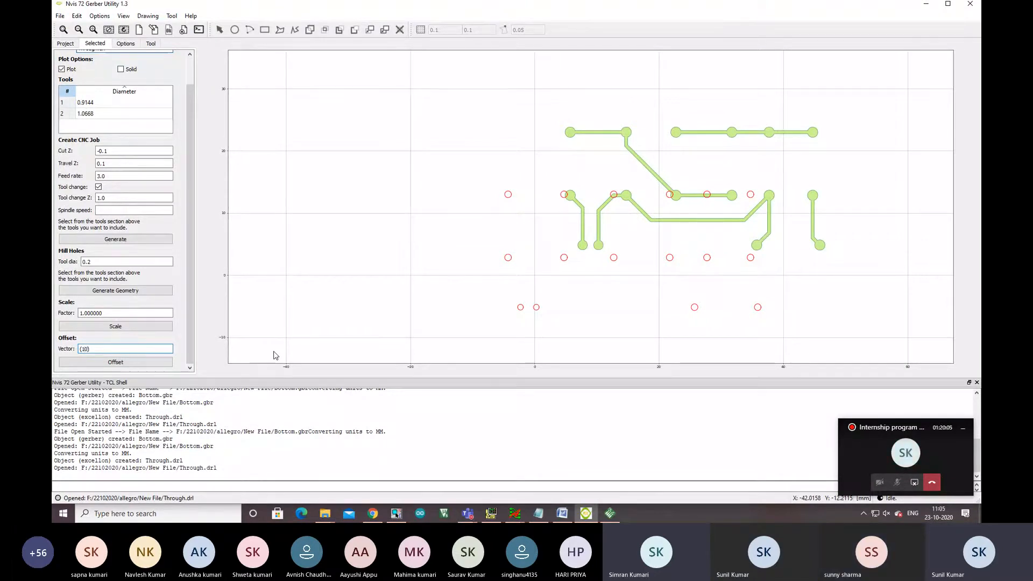
type(",10")
left_click(166, 362)
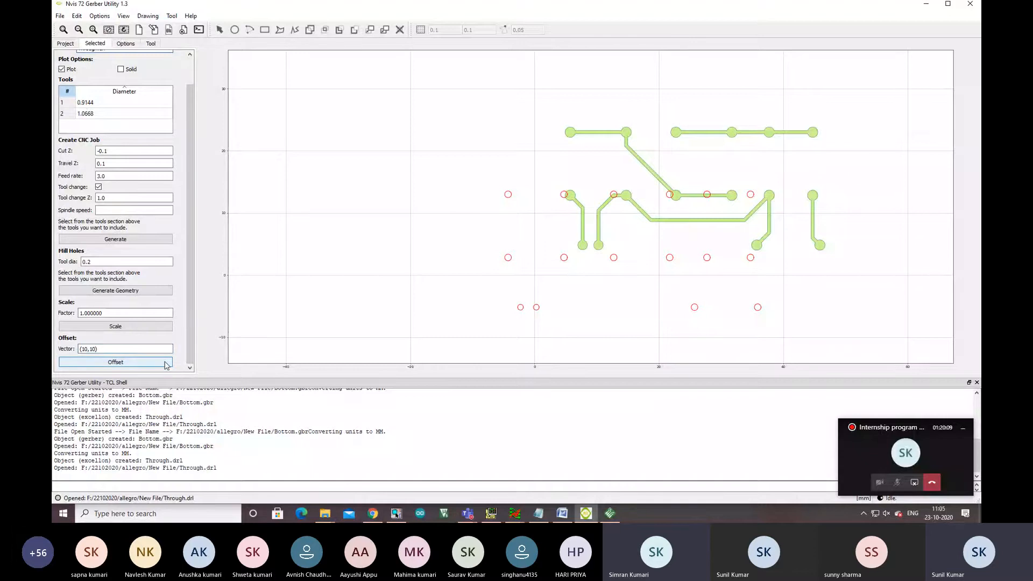
left_click(166, 363)
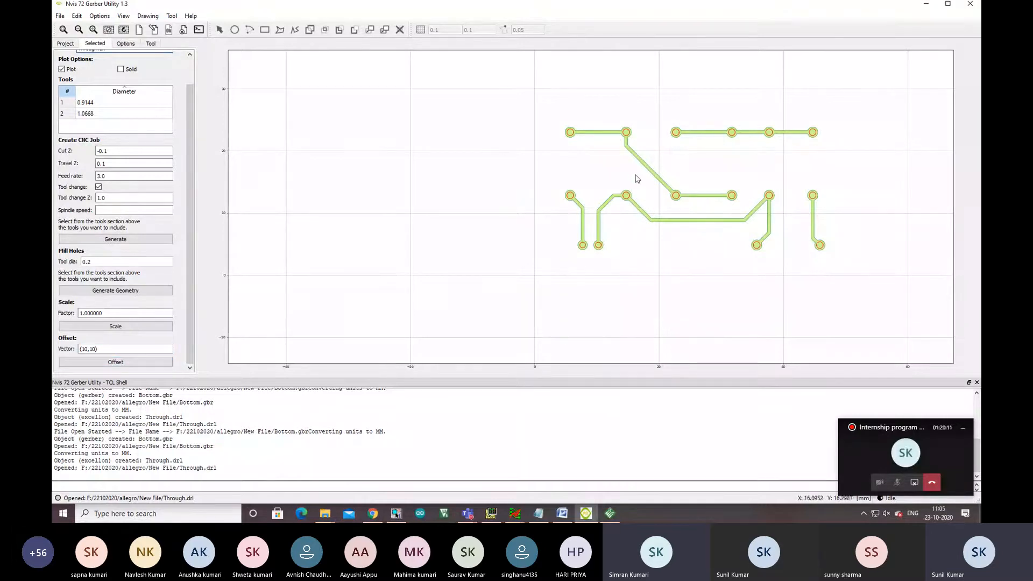
Step: Examine up close how the drill holes align with the copper pads, and fit the whole board back in view
scroll(722, 159, "up", 1)
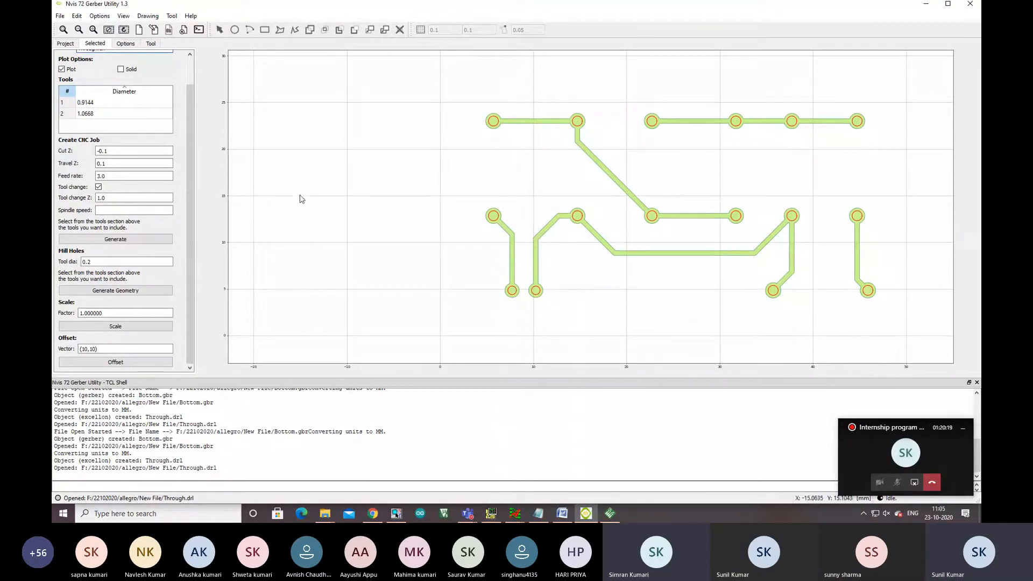
left_click(93, 31)
left_click(93, 30)
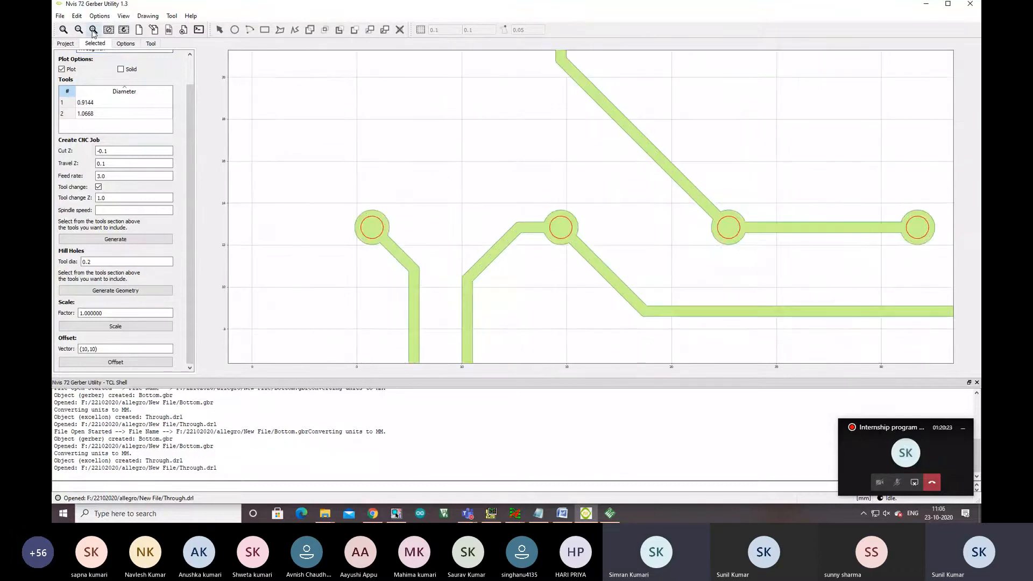
left_click(93, 30)
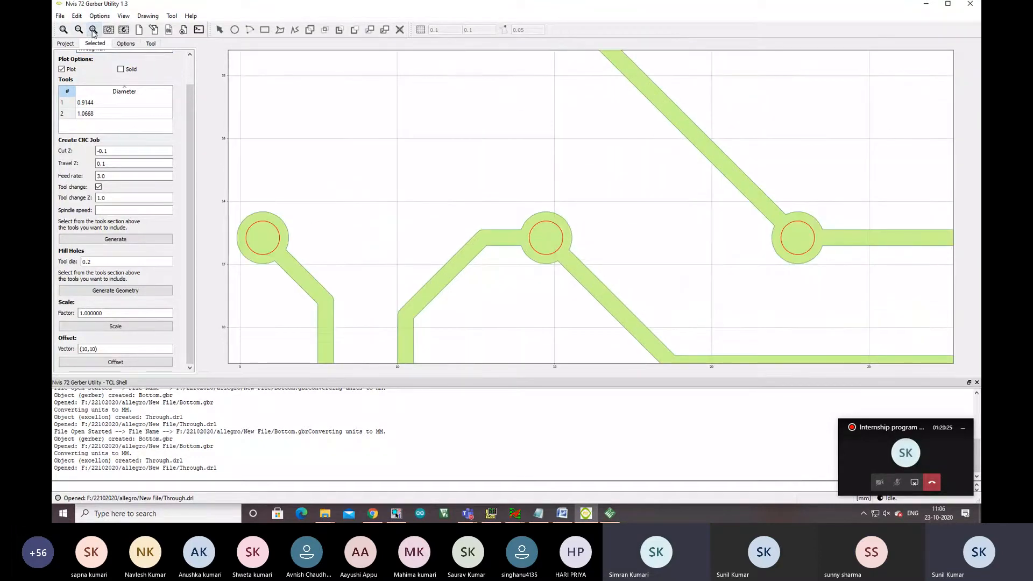
left_click(80, 31)
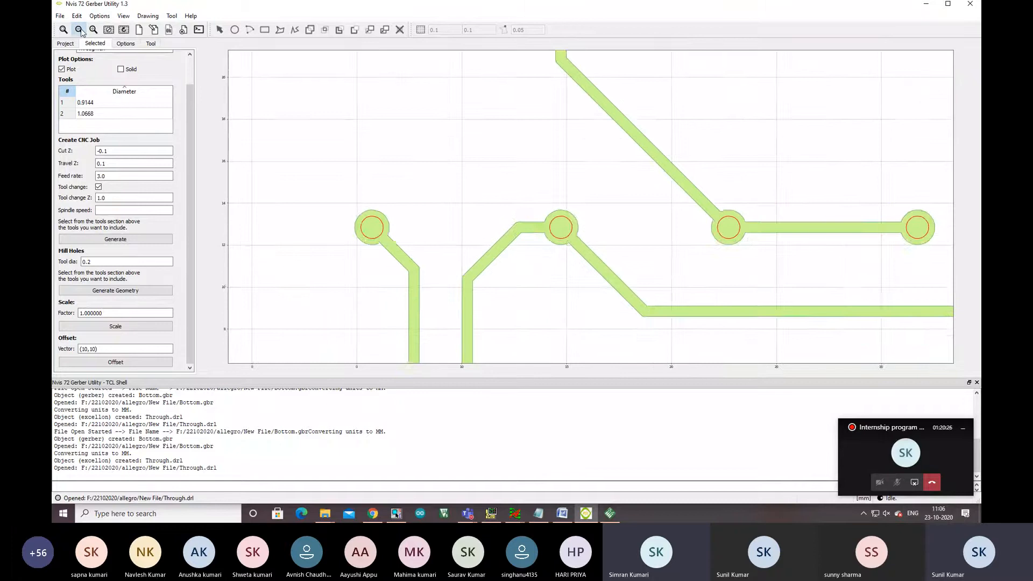
left_click(66, 31)
left_click(63, 30)
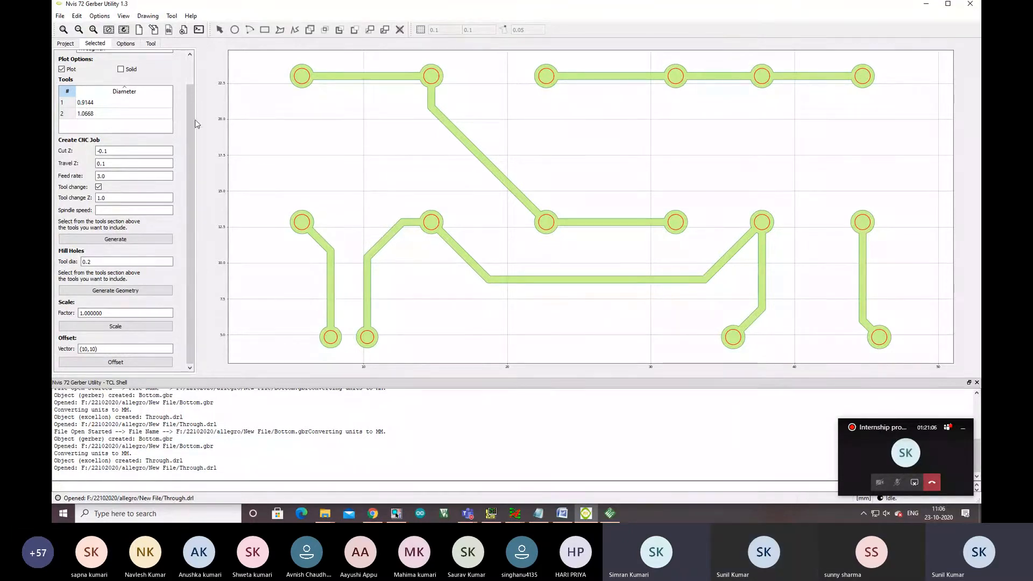
Step: Open the Bottom.gbr Gerber object and generate its isolation routing geometry with the preset tool settings
left_click(72, 45)
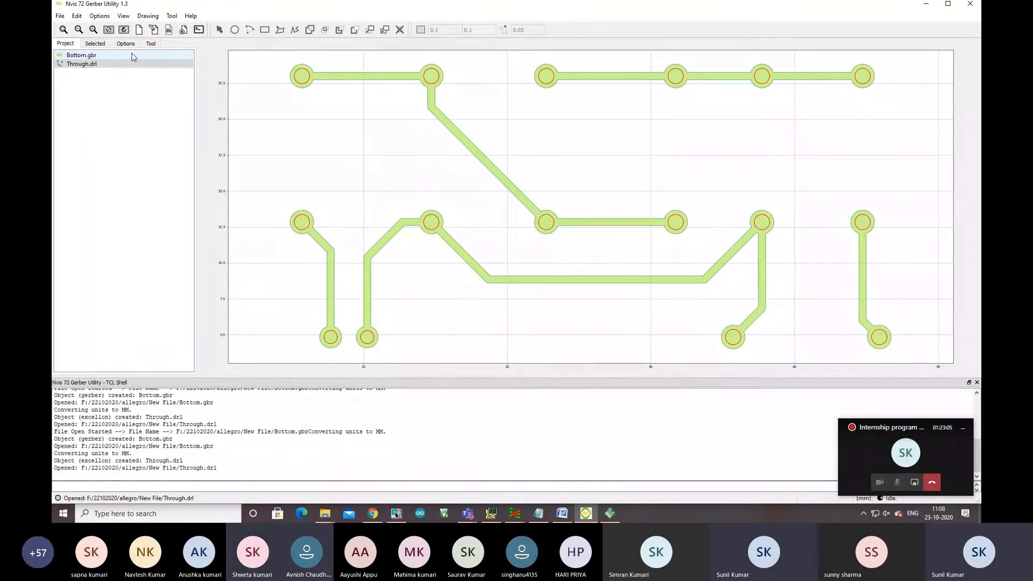
double_click(133, 57)
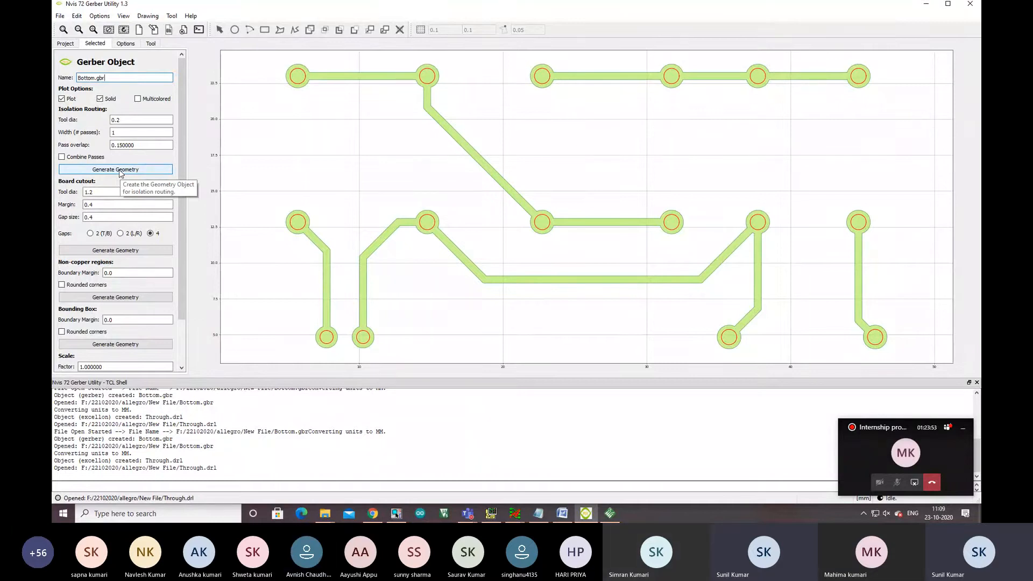
left_click(121, 170)
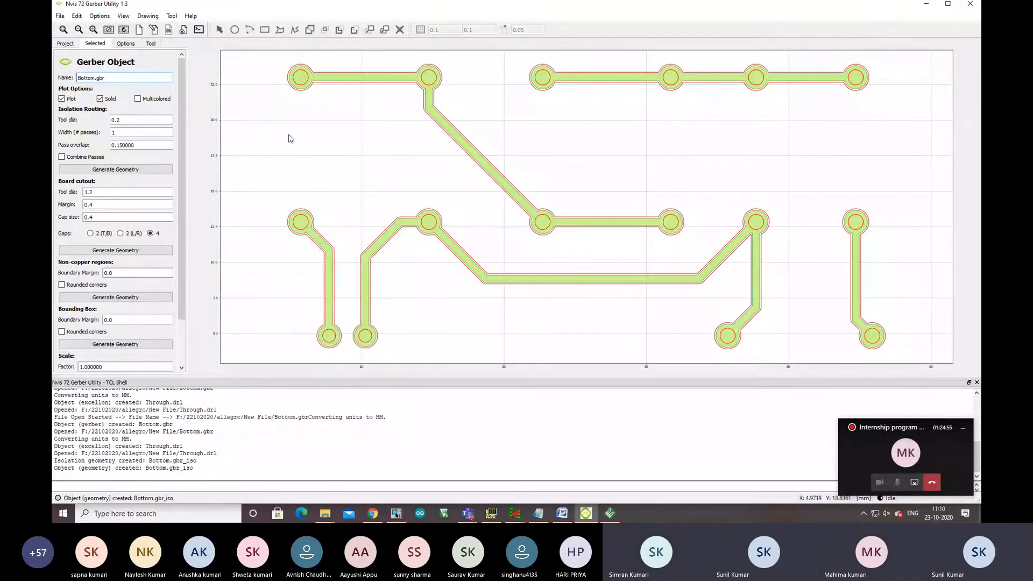
Step: Open the Bottom.gbr_iso geometry object and generate a CNC job from it with the preset cutting parameters
left_click(64, 44)
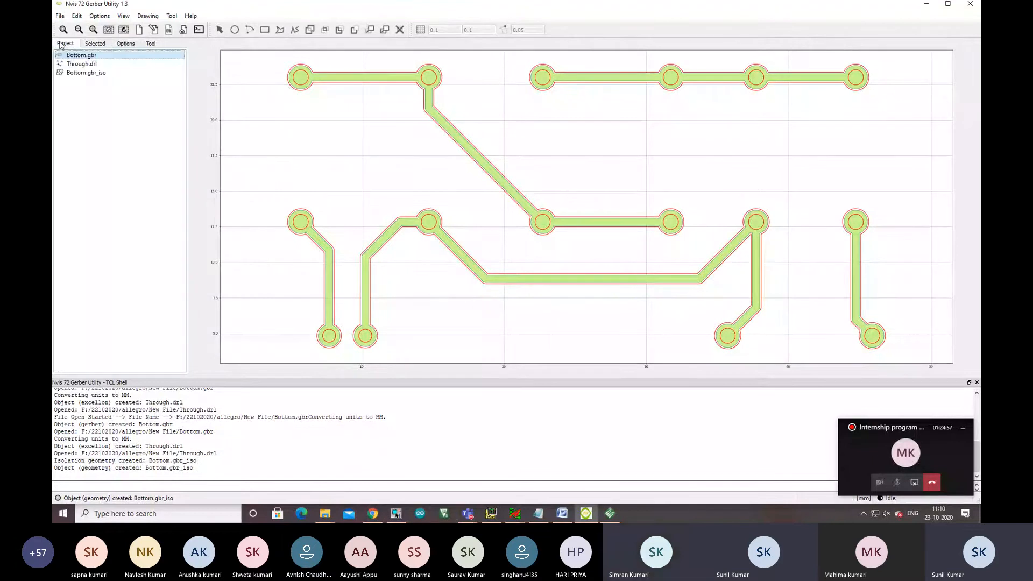
double_click(104, 77)
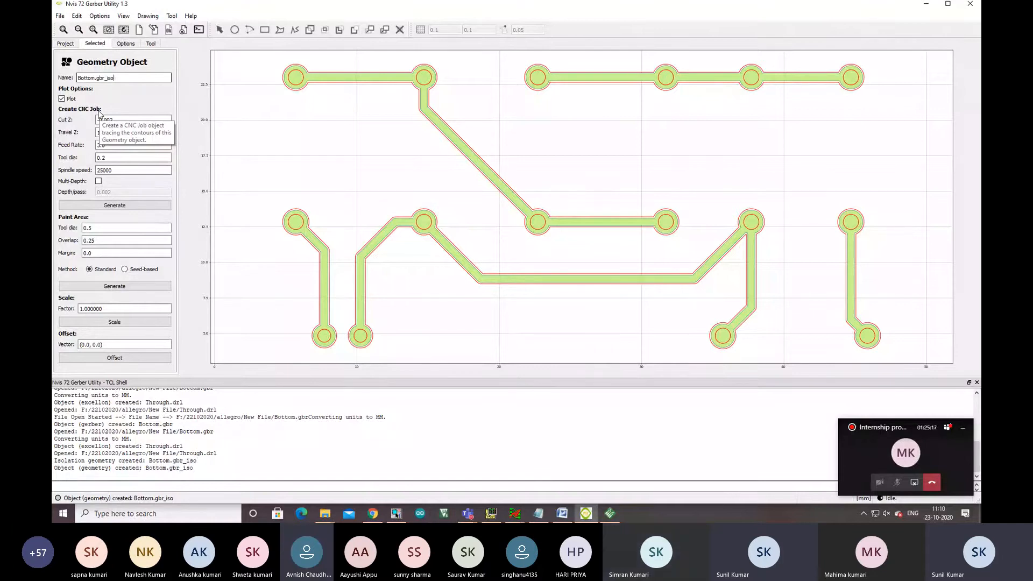
left_click(151, 208)
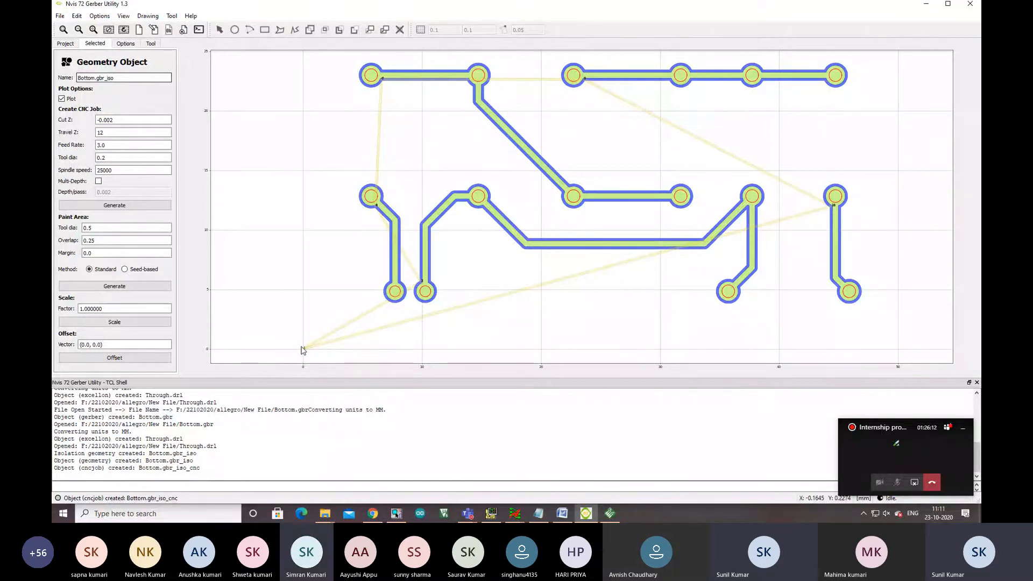
Step: Open the Bottom.gbr_iso_cnc job and export its G-code as Demobtm in .ncm format to the New File folder
left_click(67, 44)
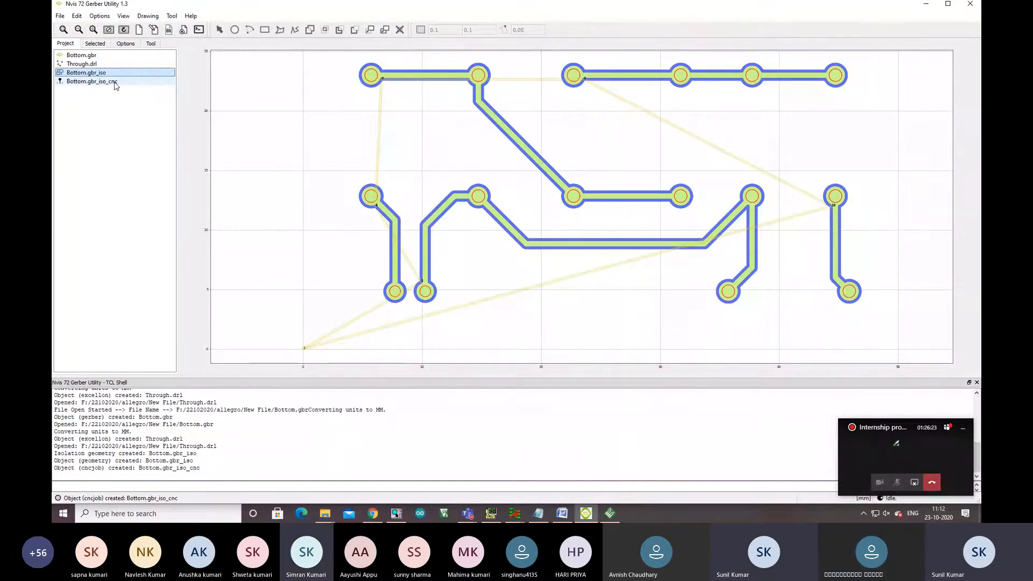
double_click(91, 82)
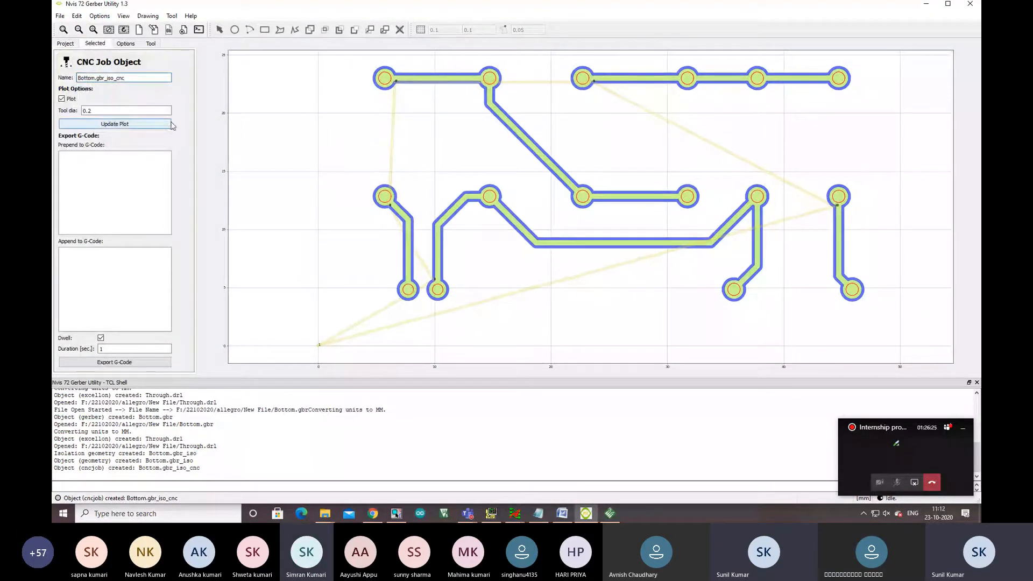
left_click(128, 363)
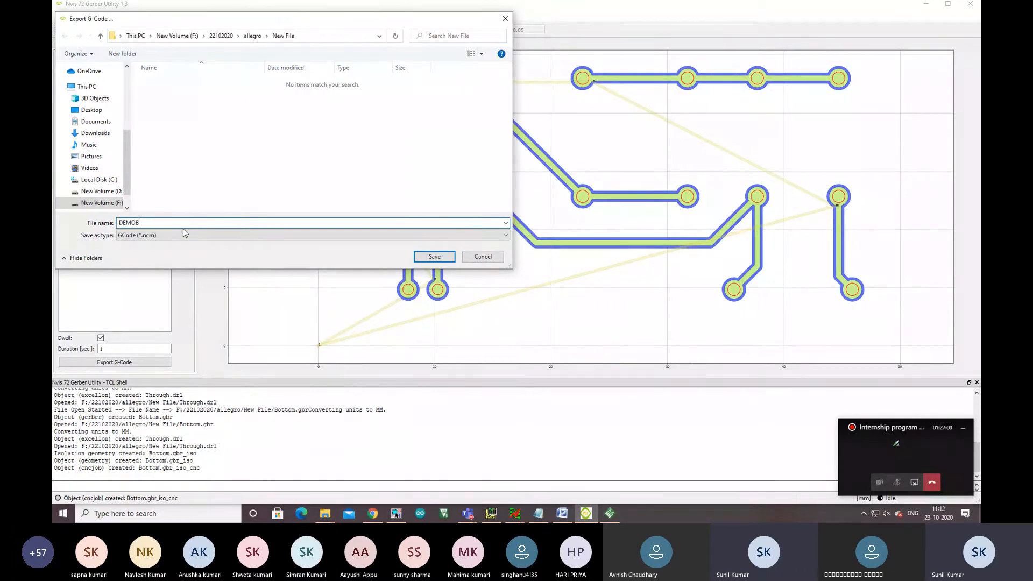
type("TM")
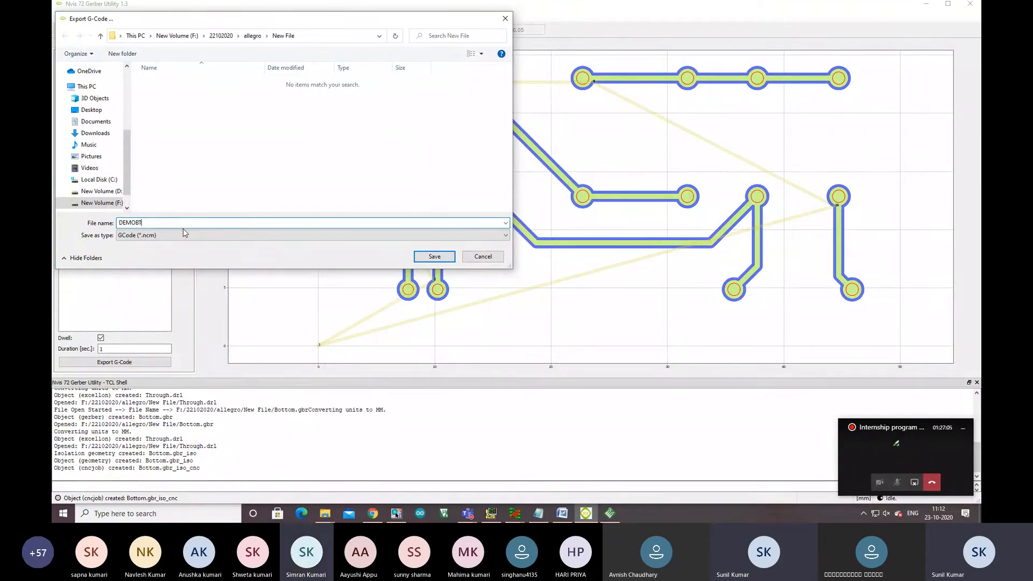
key("BackSpace")
key("BackSpace")
key("BackSpace")
key("BackSpace")
key("BackSpace")
key("BackSpace")
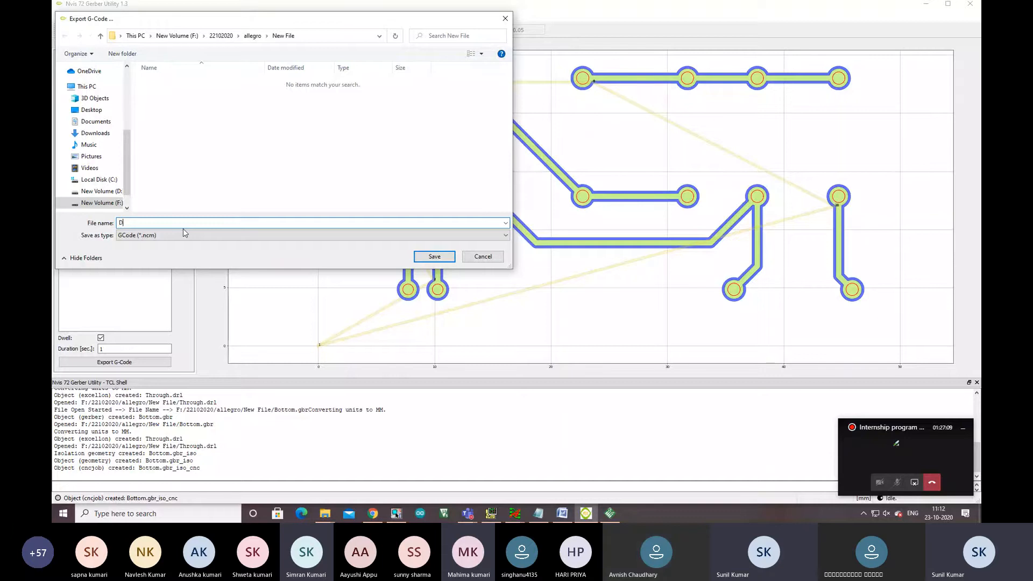
type("Demobtm")
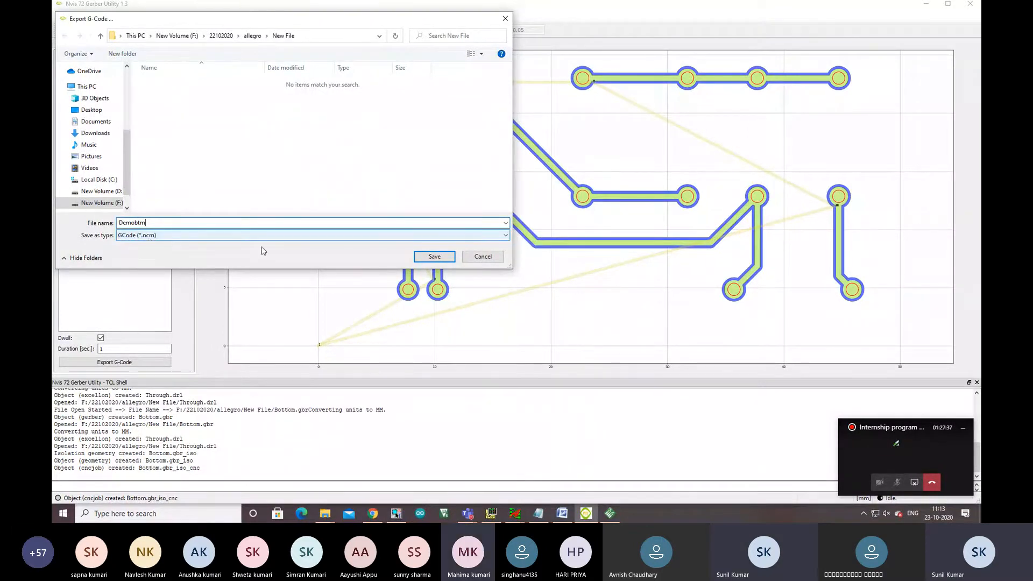
left_click(434, 257)
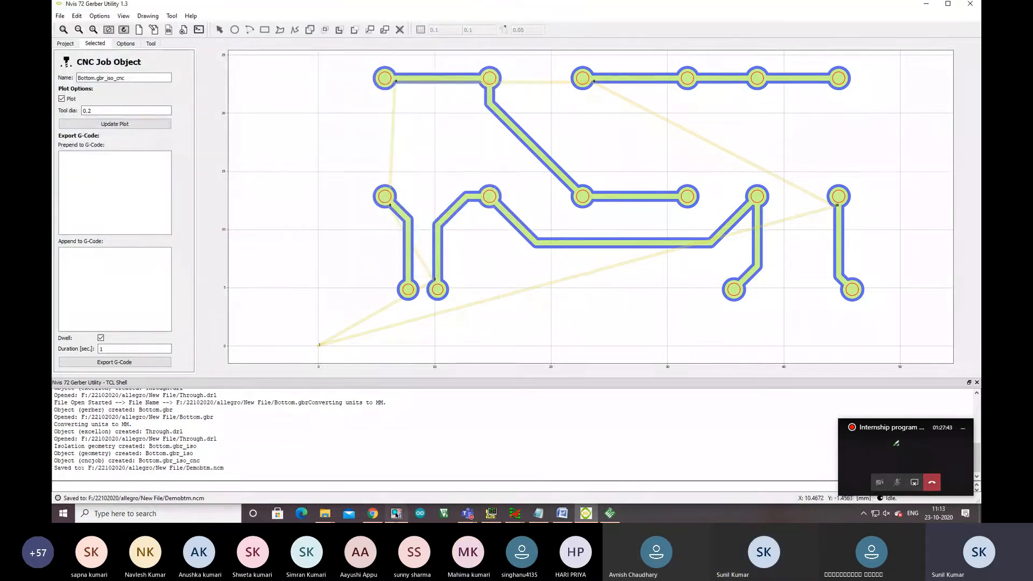
Step: Switch to the Word notes and add the line ".ncm→milling" below "(12,12)"
left_click(561, 514)
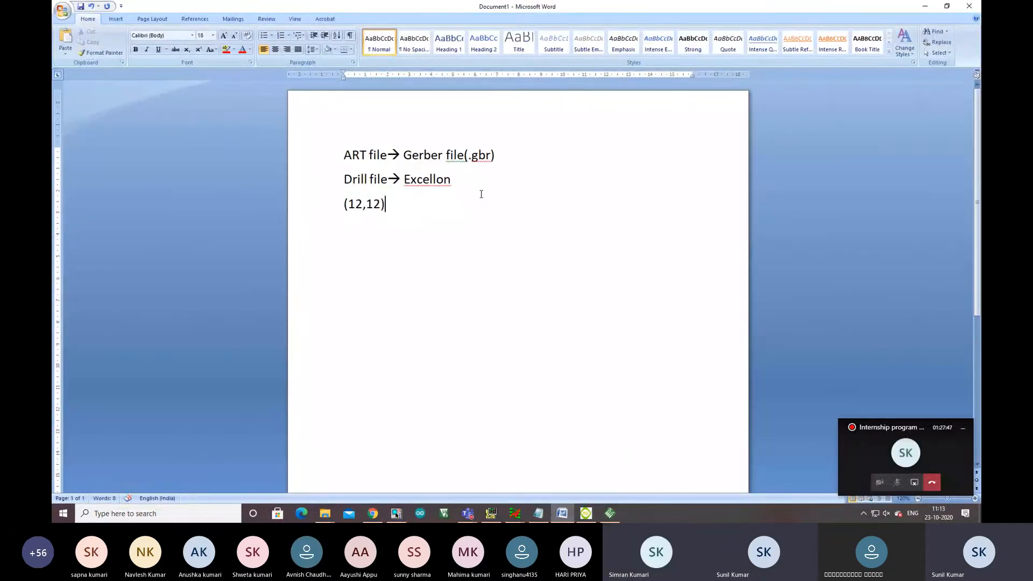
key("Return")
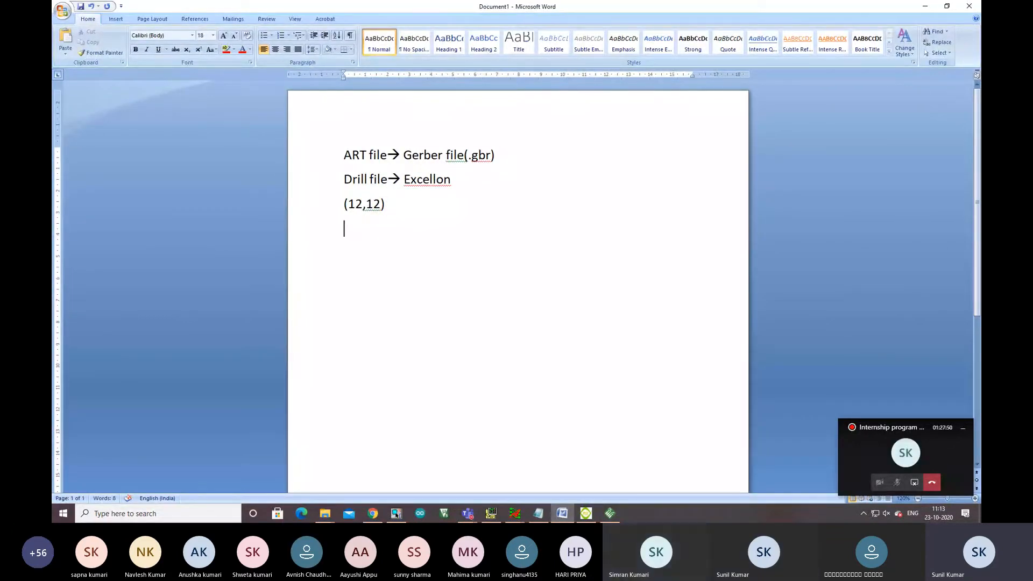
type("b")
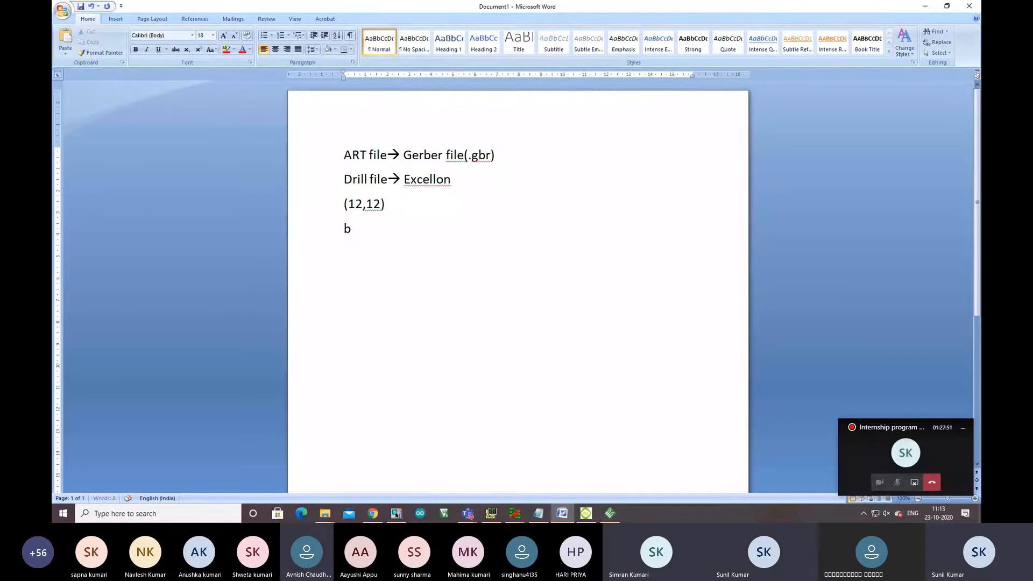
key("BackSpace")
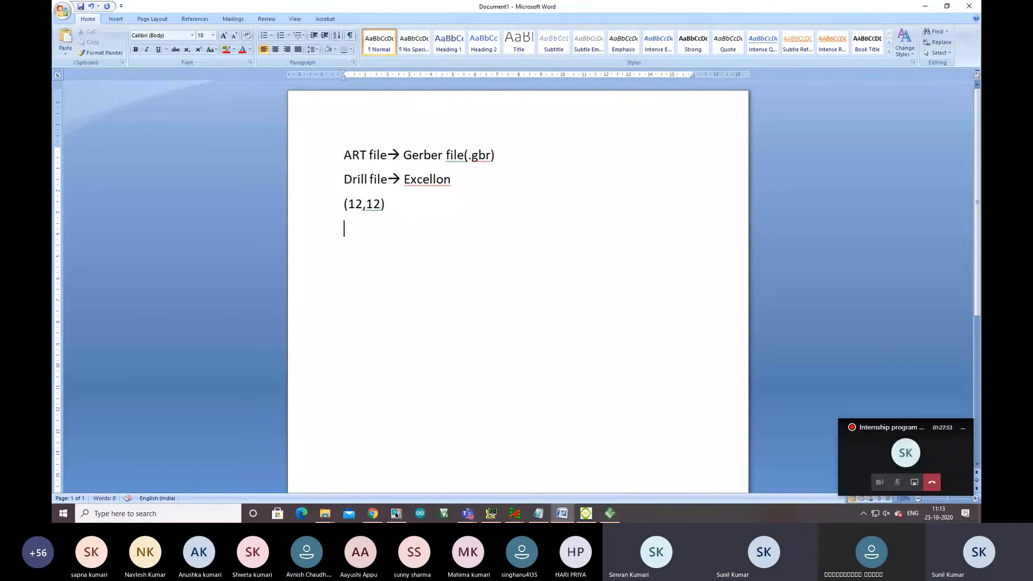
type(".")
type("ncm")
type("--")
type(">")
type("mill")
type("ing")
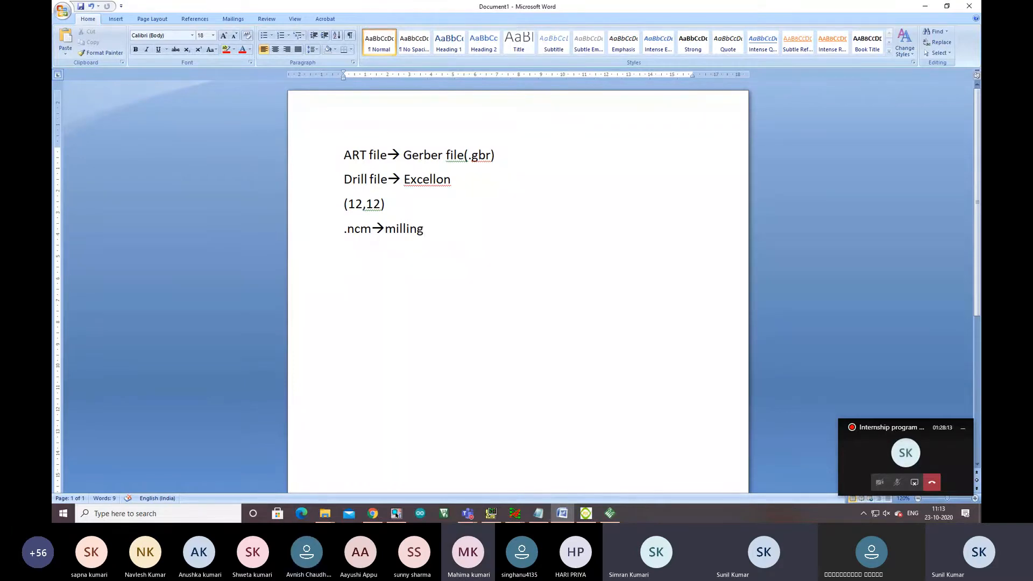
Step: Back in Nvis 72 Gerber Utility, generate the board cutout geometry for Bottom.gbr with margin 0, gap size 0.1 and 2 (T/B) gaps
left_click(586, 515)
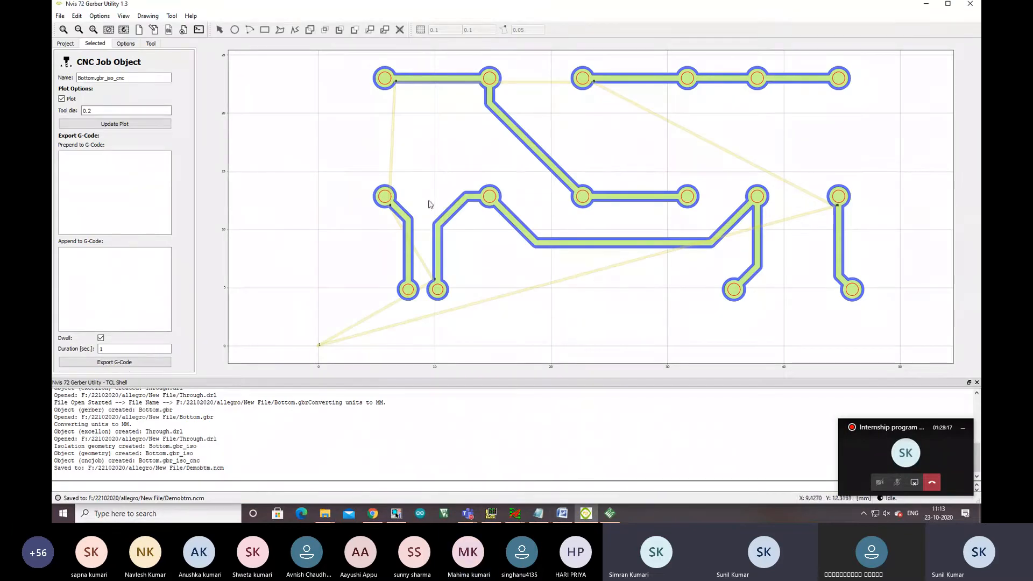
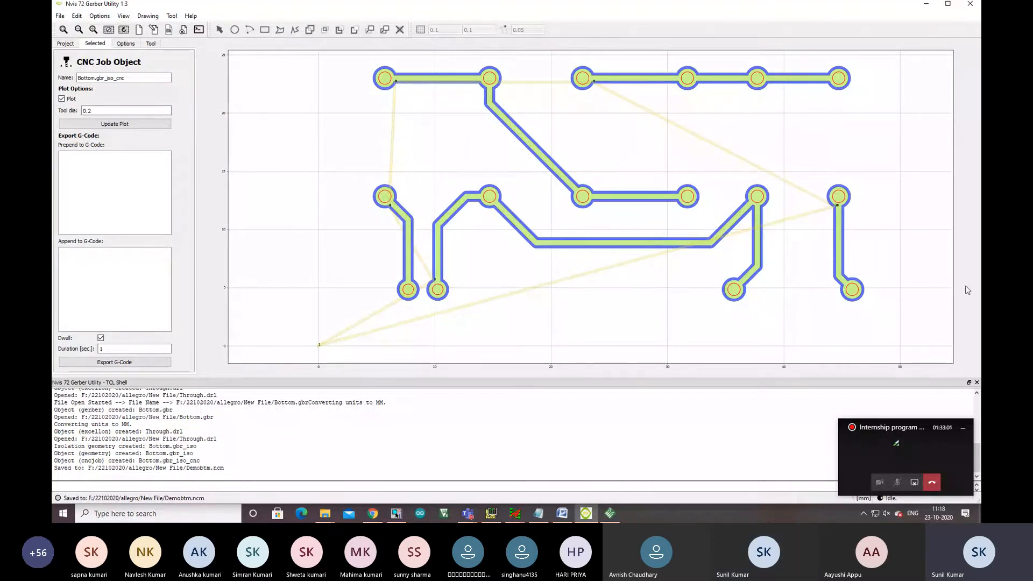
left_click(914, 483)
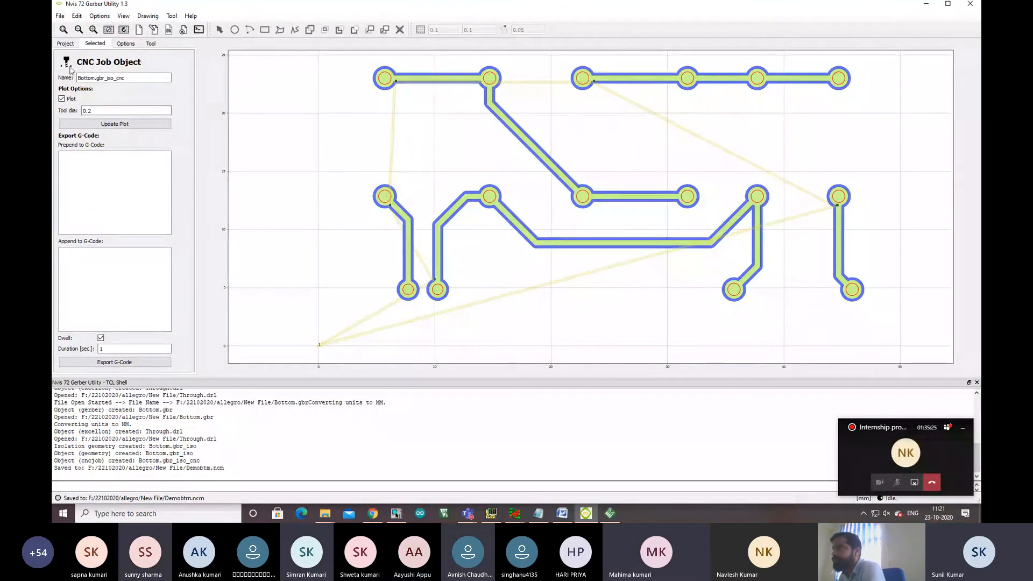
left_click(66, 45)
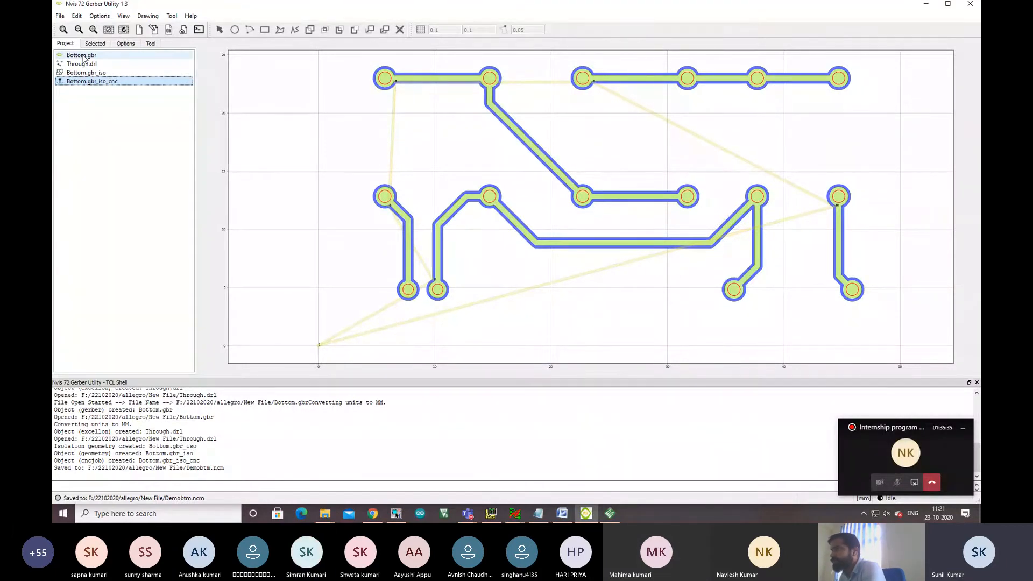
double_click(82, 56)
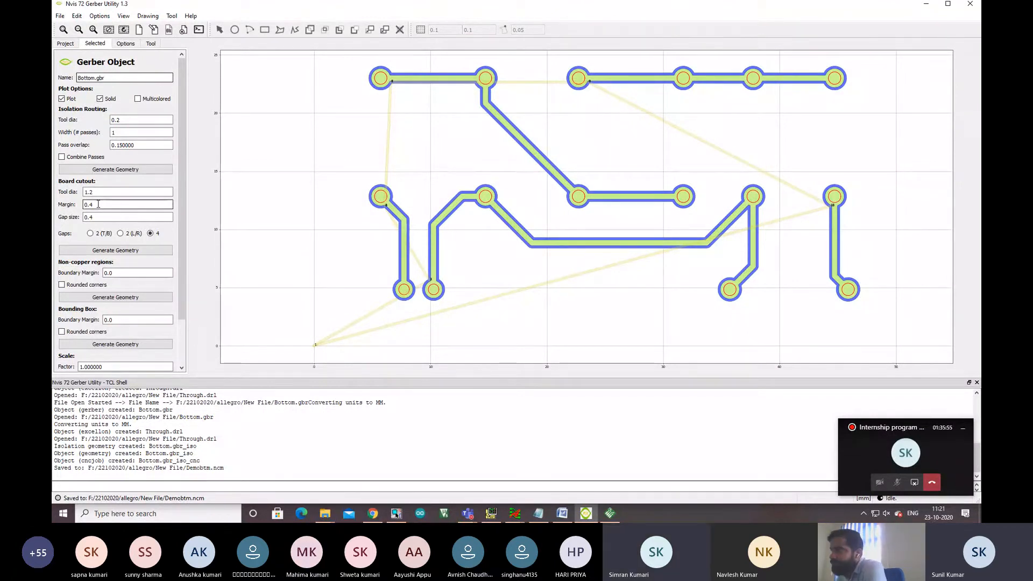
left_click_drag(98, 204, 76, 209)
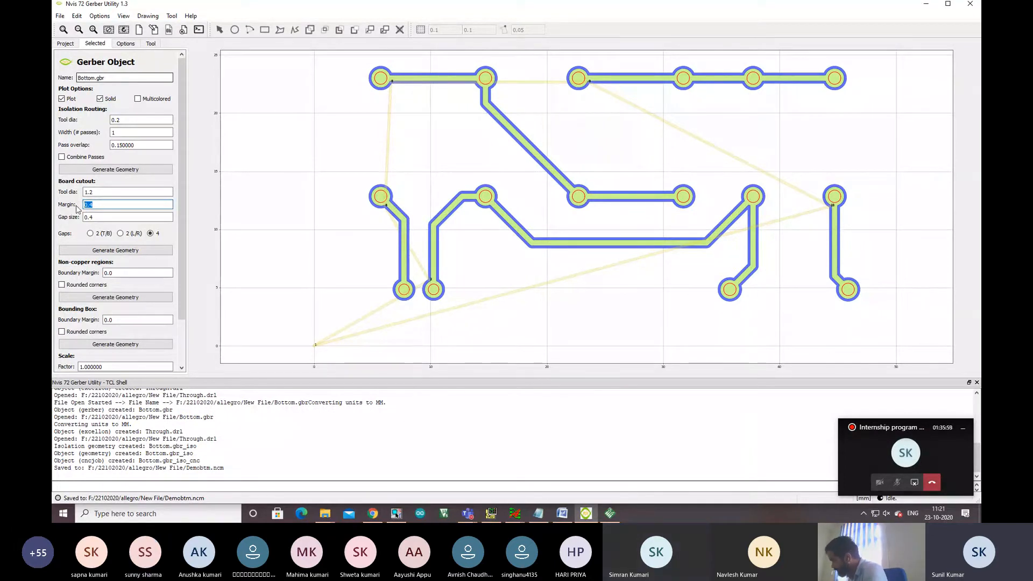
type("0")
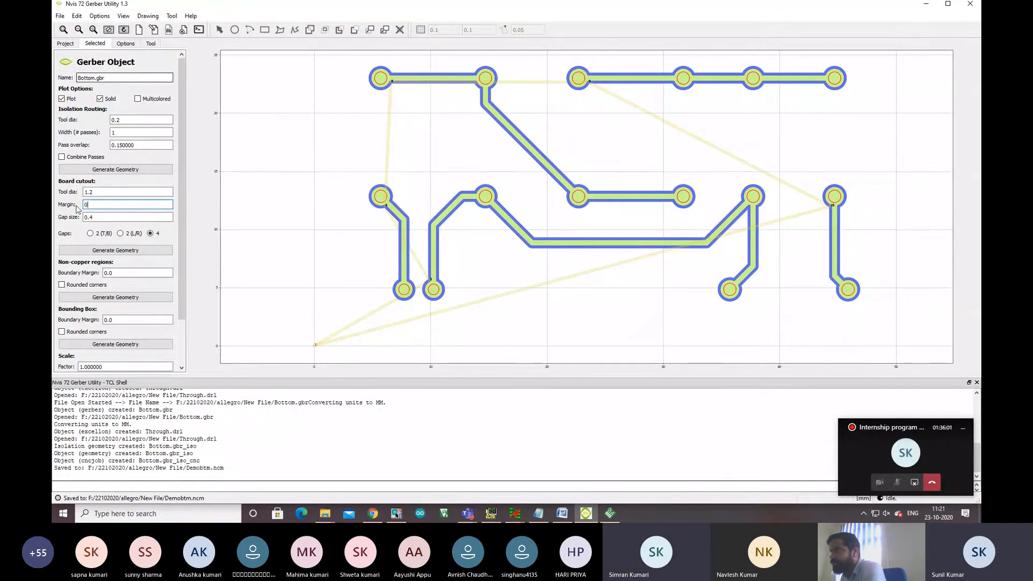
left_click(108, 216)
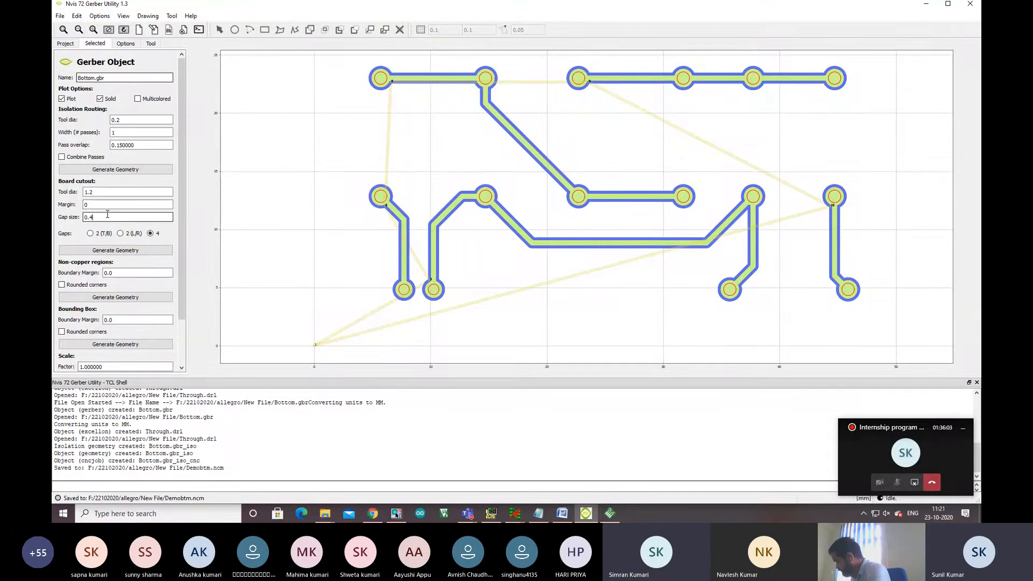
key("BackSpace")
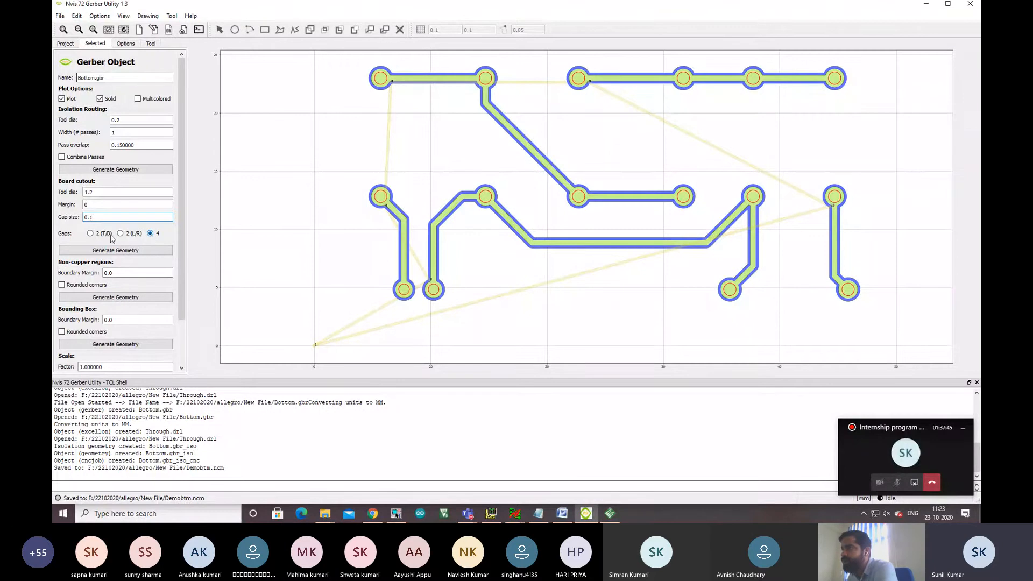
left_click(90, 234)
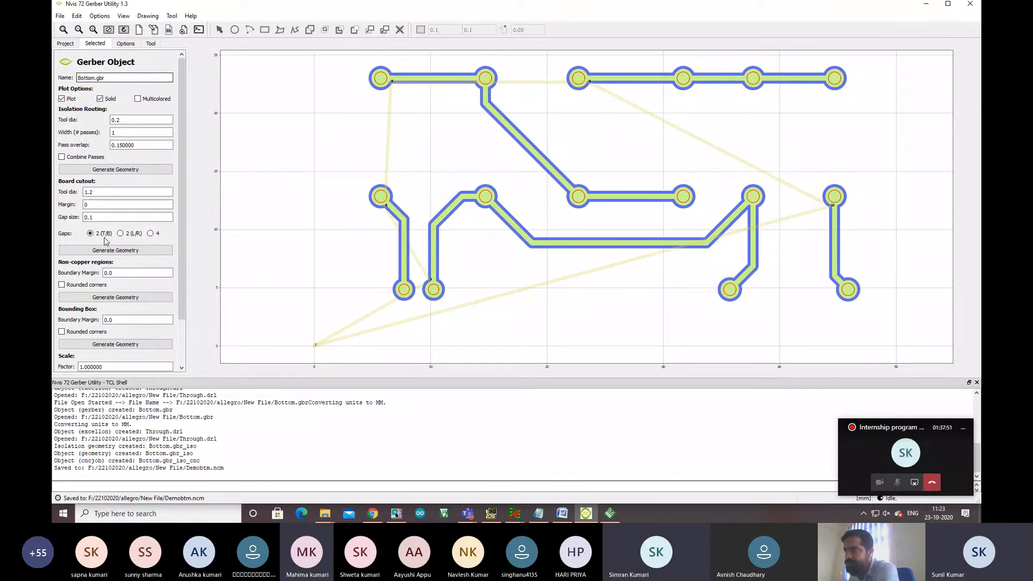
left_click(129, 251)
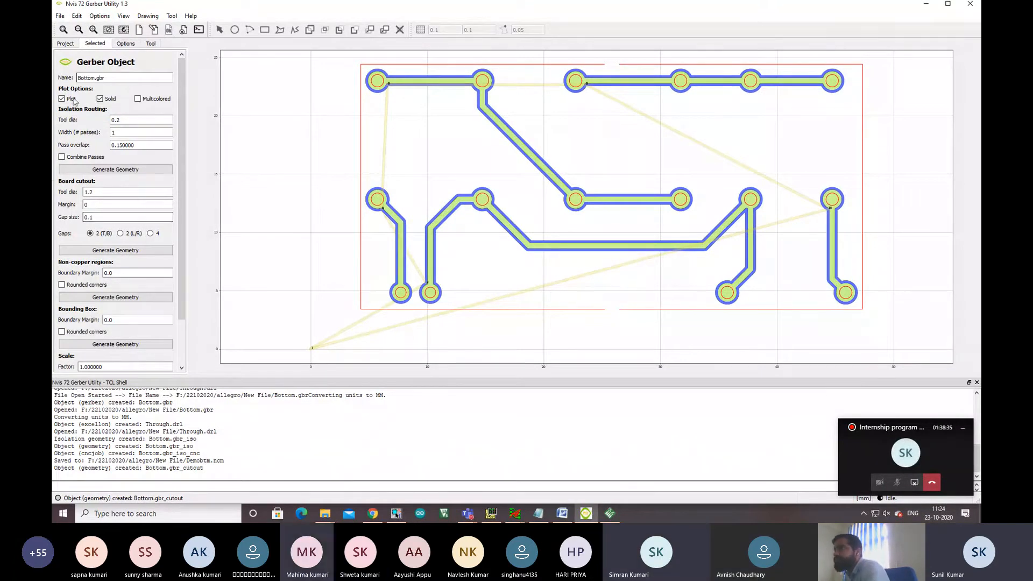
Step: Open the Bottom.gbr_cutout geometry object and generate a CNC job from it with the preset cutting parameters
left_click(65, 44)
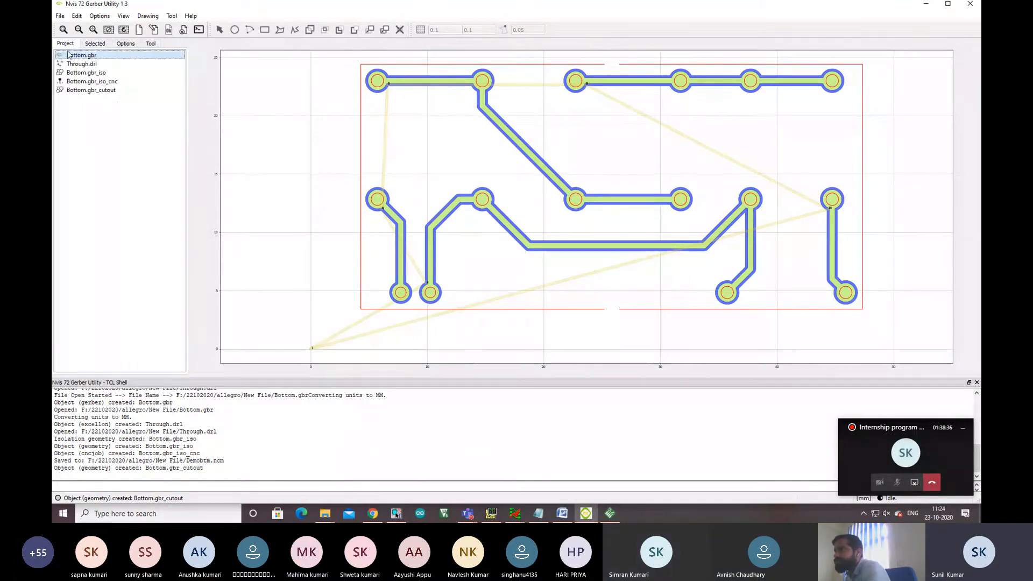
double_click(101, 91)
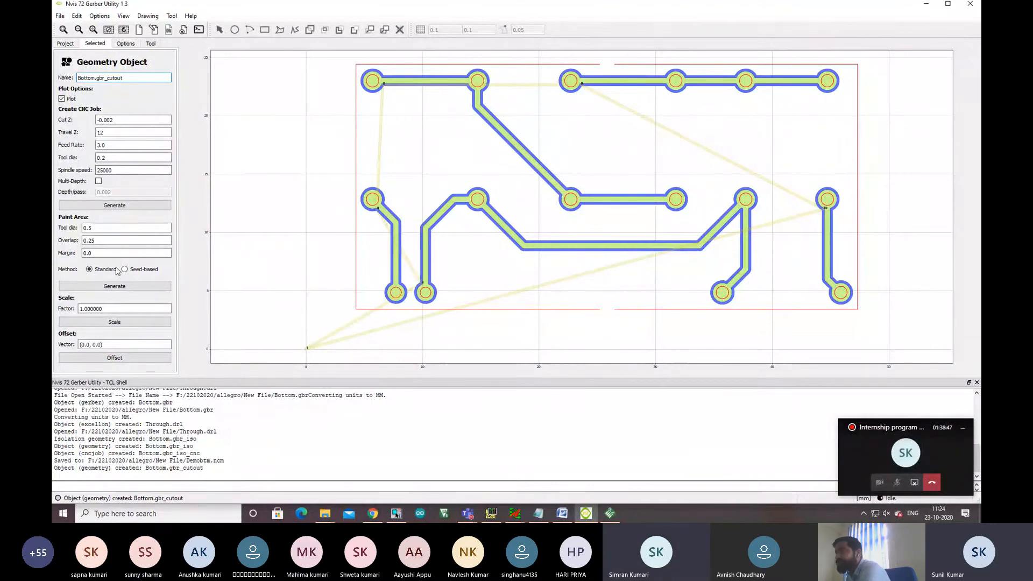
left_click(114, 205)
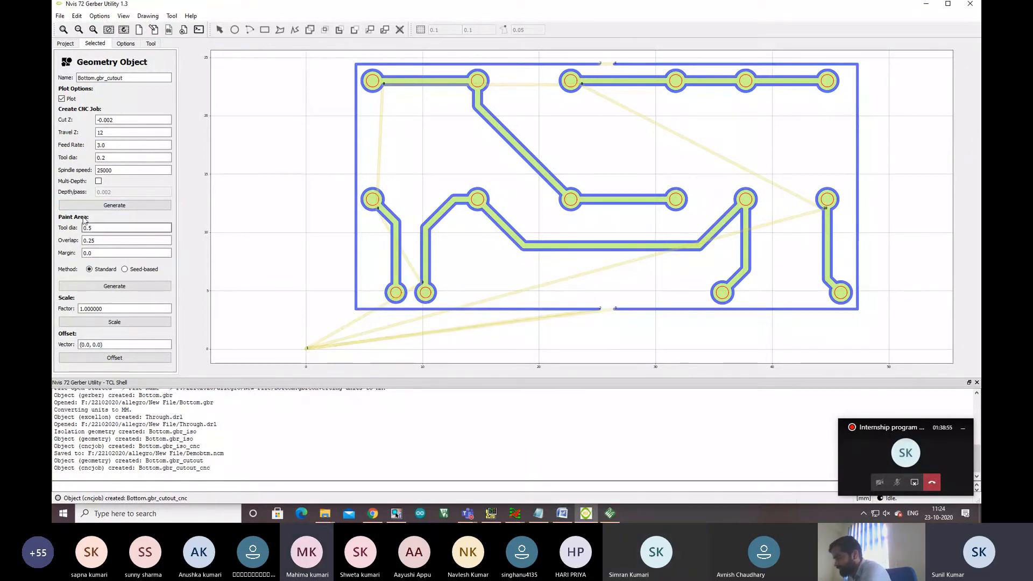
Step: Open the Bottom.gbr_cutout_cnc job and export its G-code as Demobtm in .ncr format to the New File folder
left_click(64, 44)
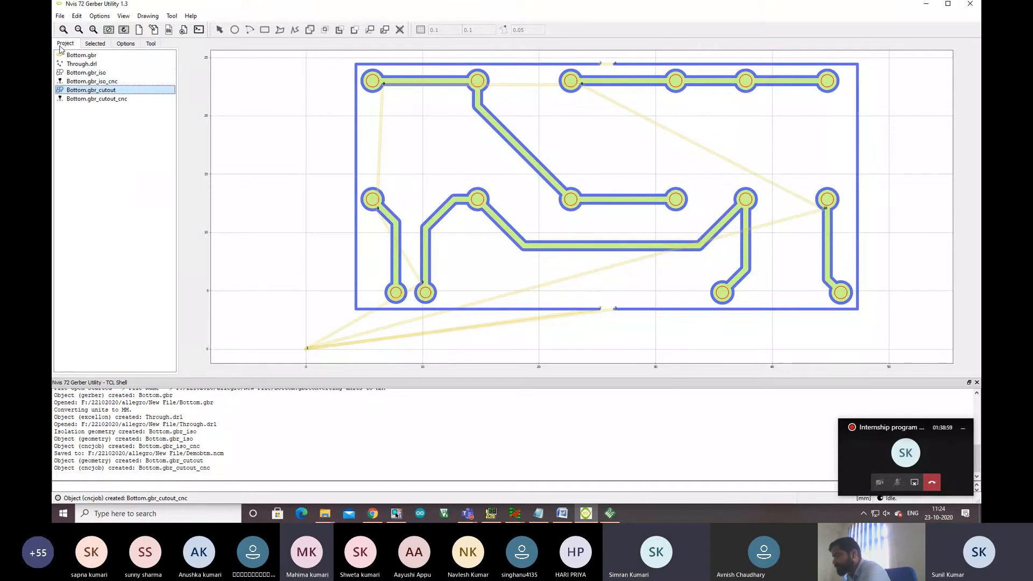
left_click(108, 99)
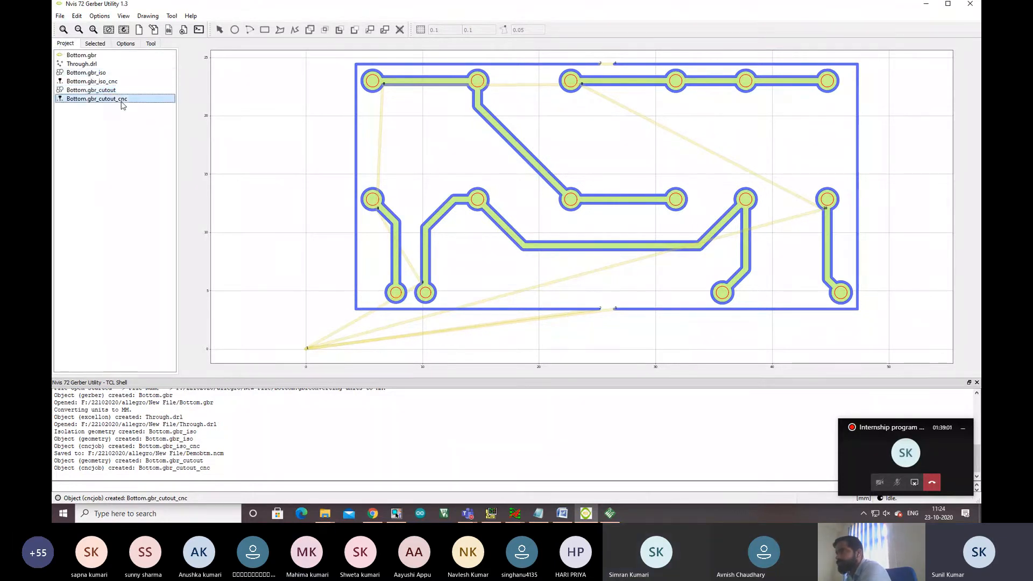
double_click(121, 101)
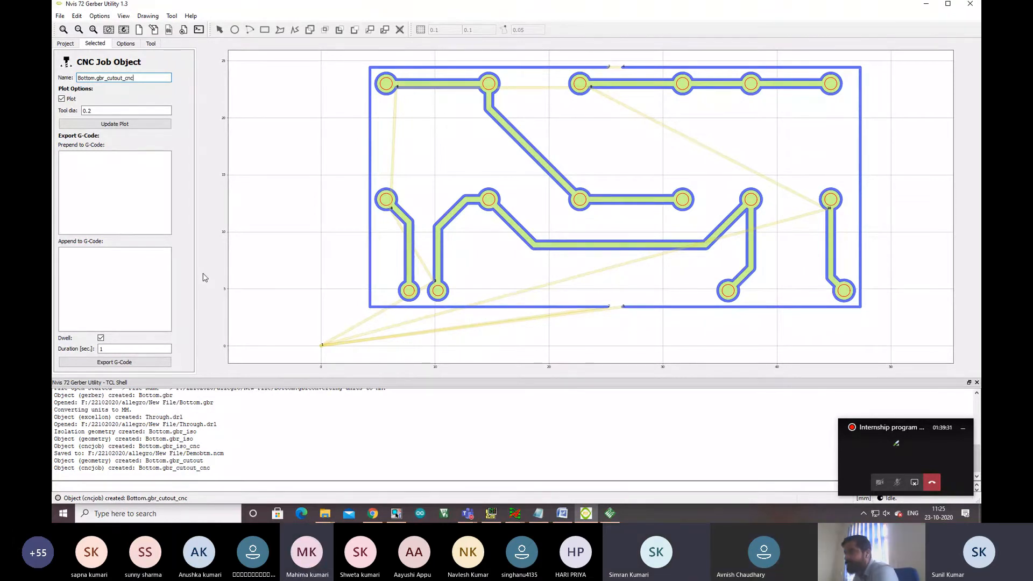
left_click(140, 361)
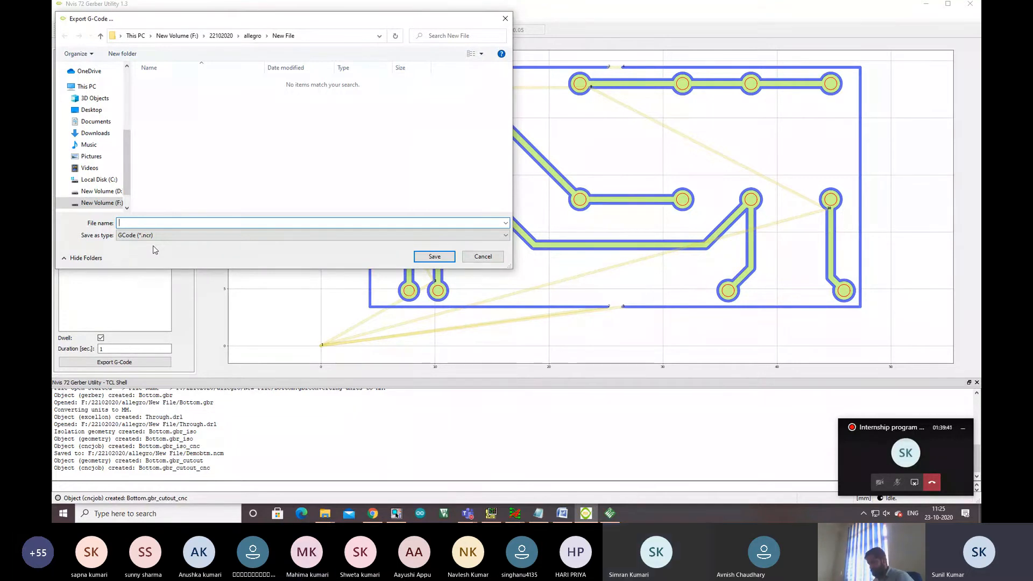
type("De")
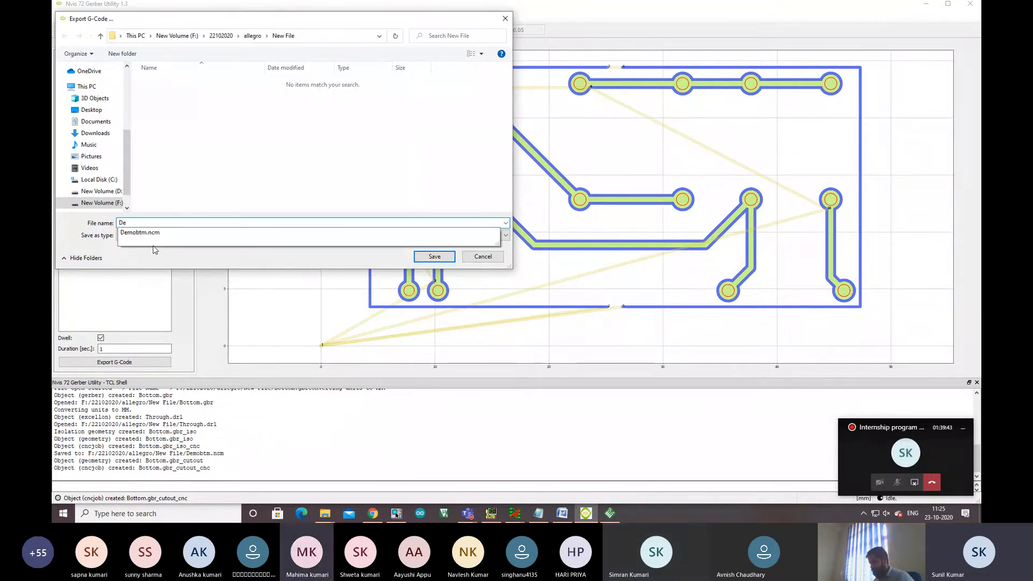
type("mobt")
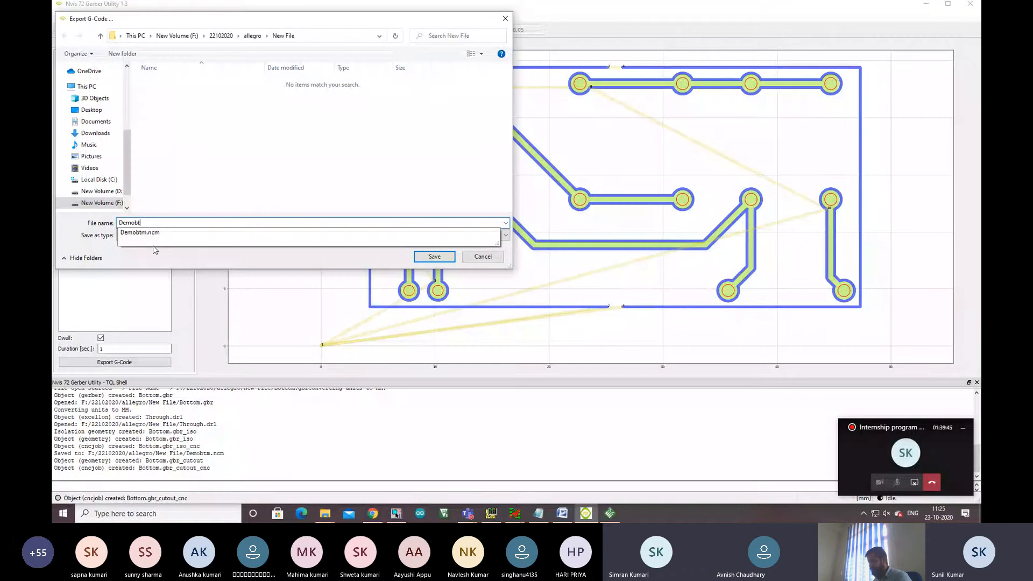
type("m")
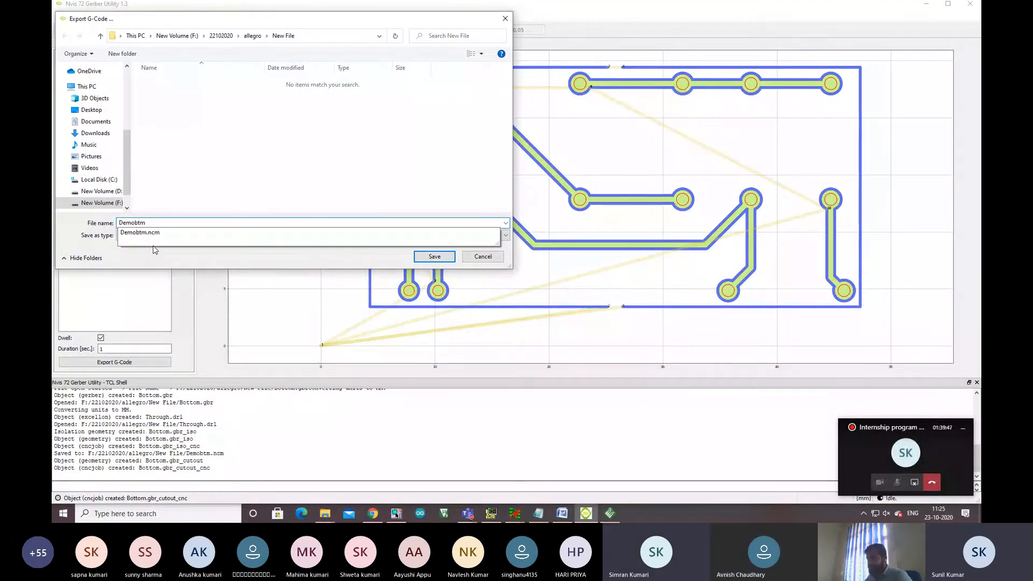
left_click(188, 260)
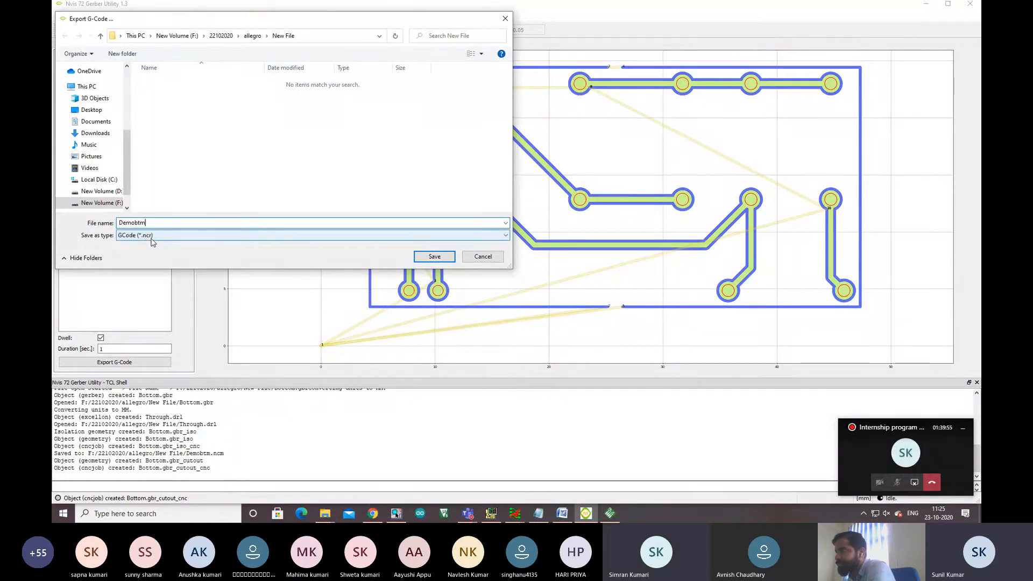
left_click(435, 256)
Step: Switch to the Word notes and add the line ".ncr→ Routing" below ".ncm→milling"
left_click(562, 514)
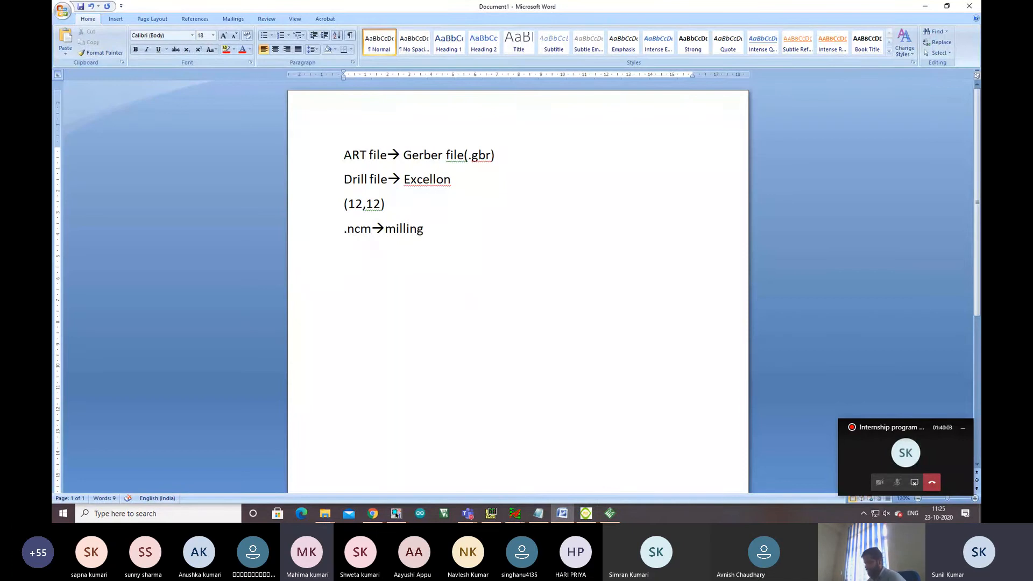
key("Return")
type(".")
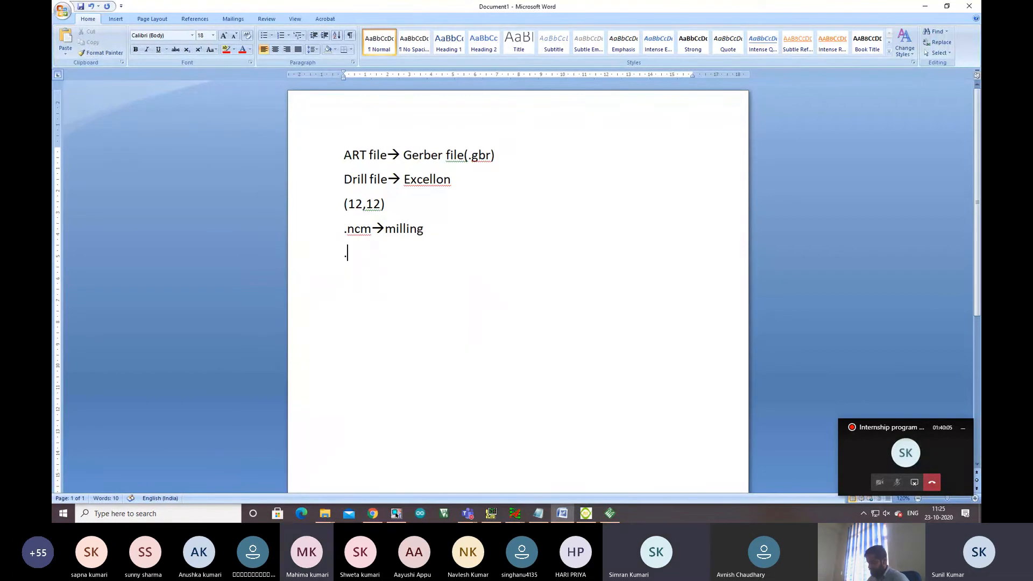
type("ncr")
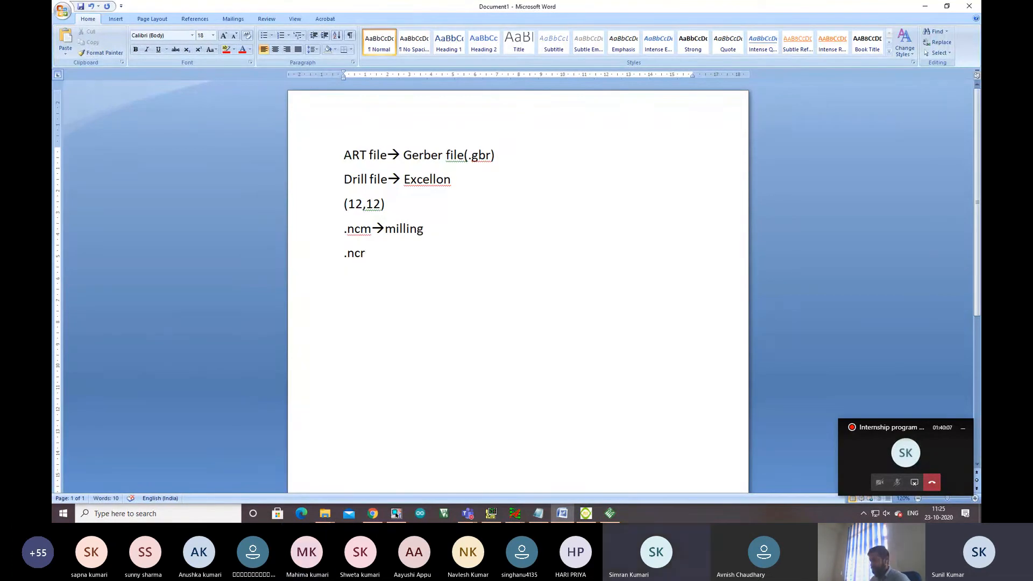
type("--")
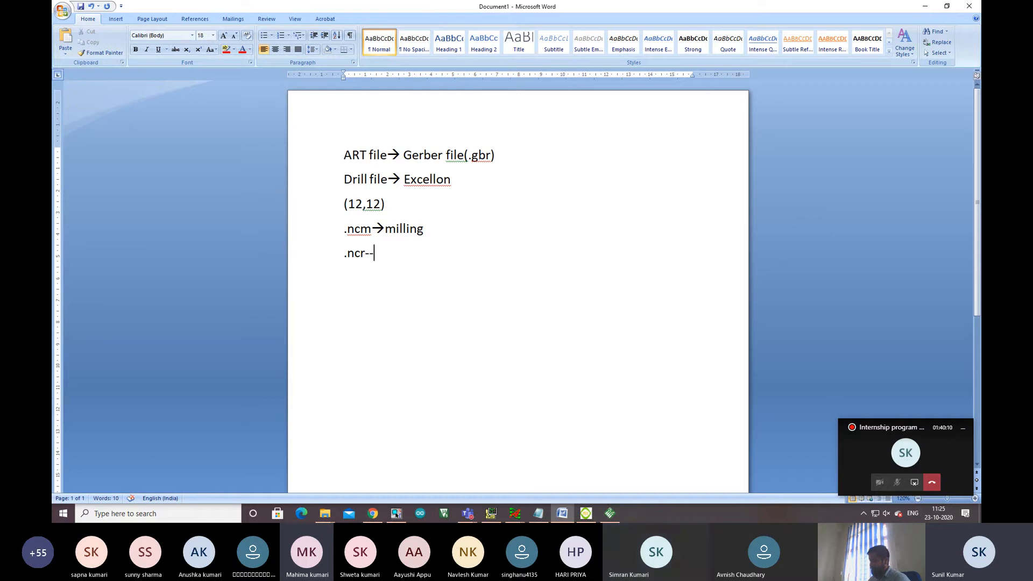
type(">")
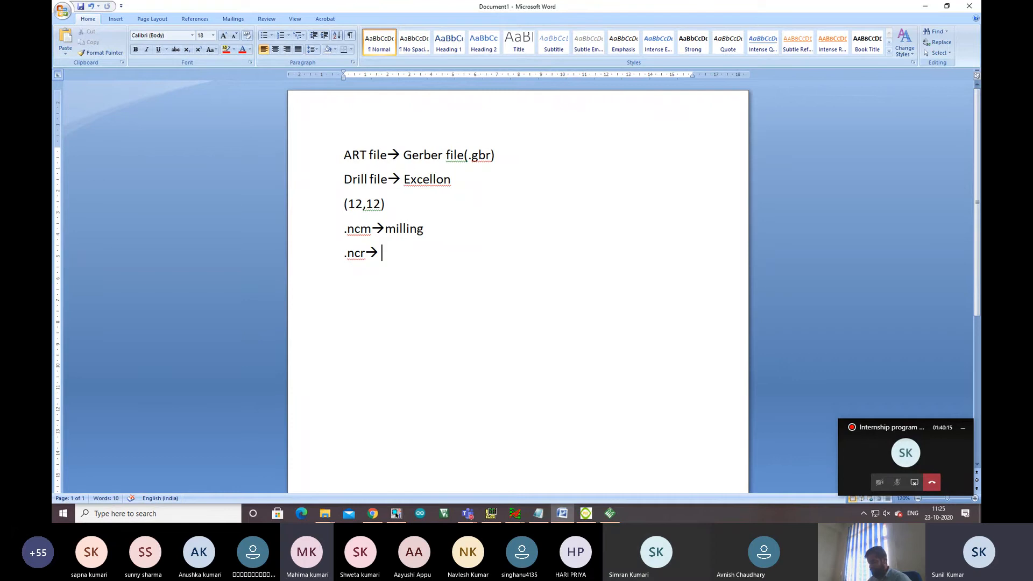
type(" Routing")
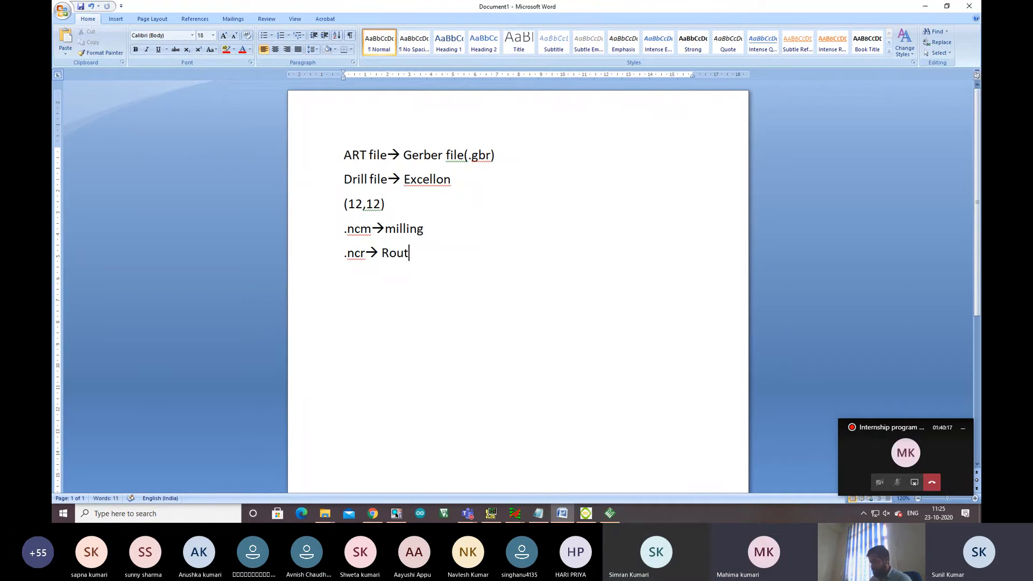
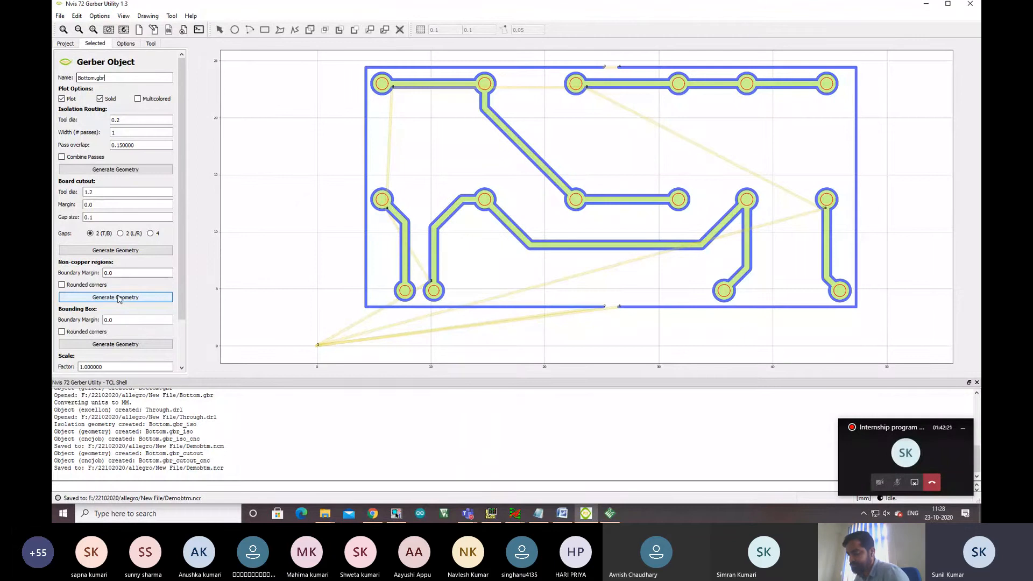
Step: Back in Nvis 72 Gerber Utility, generate the non-copper region geometry for Bottom.gbr with boundary margin 0.0 and open the new geometry object
left_click(119, 298)
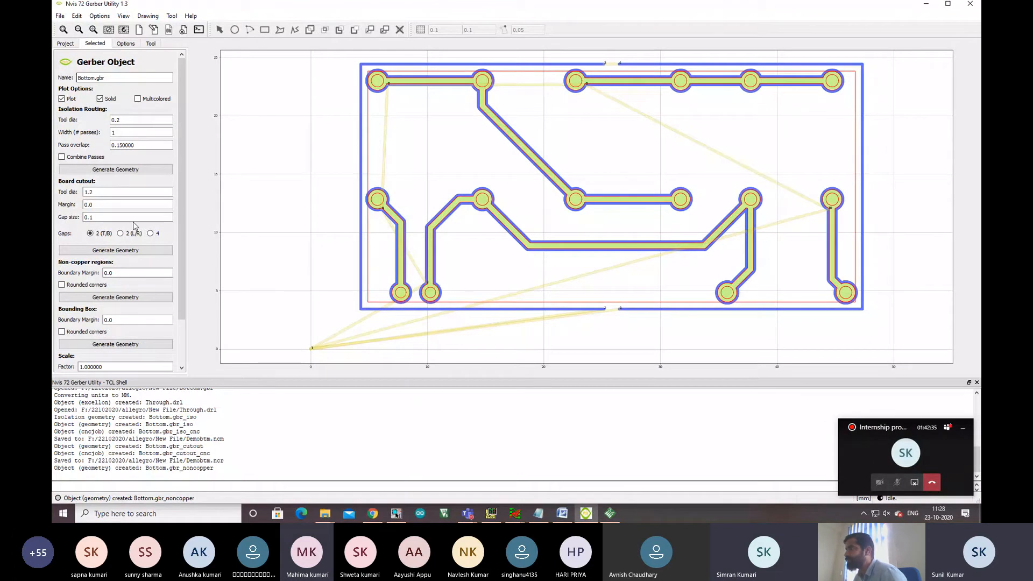
left_click(66, 43)
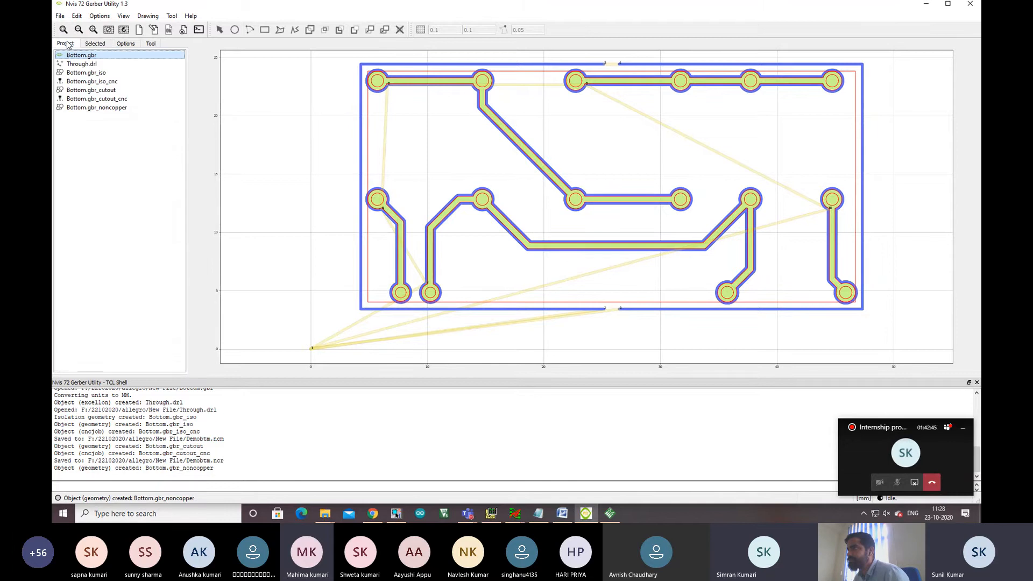
double_click(118, 108)
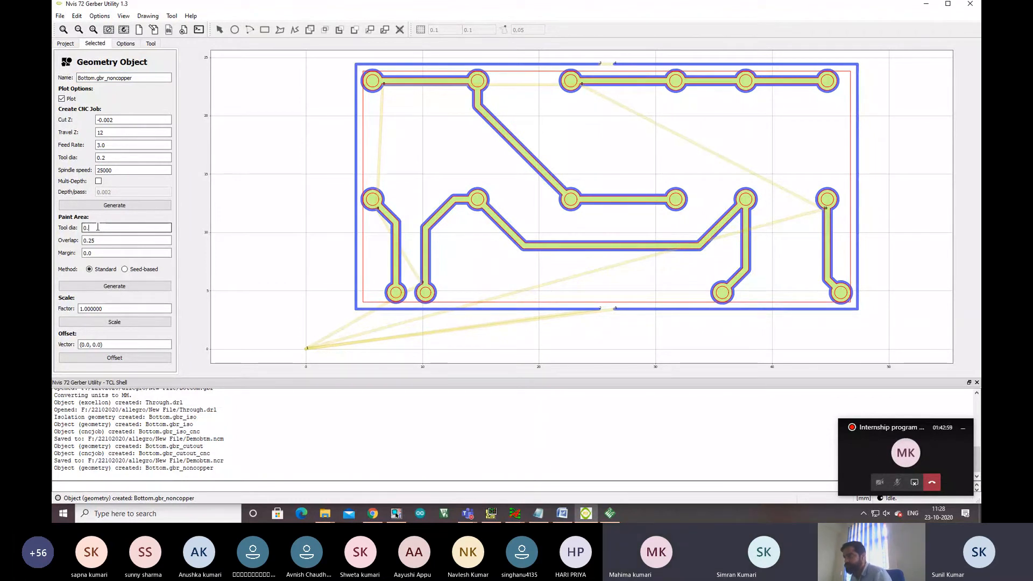
Step: Generate the paint area geometry for the non-copper region with tool diameter 0.2, overlap 0.15, margin 0.0 and the Standard method
type("2")
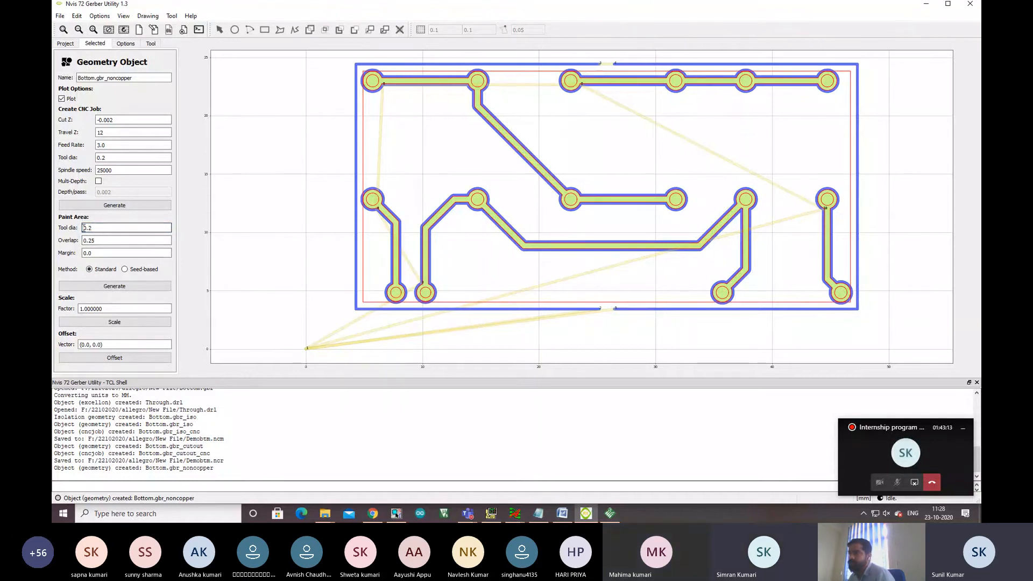
left_click(94, 254)
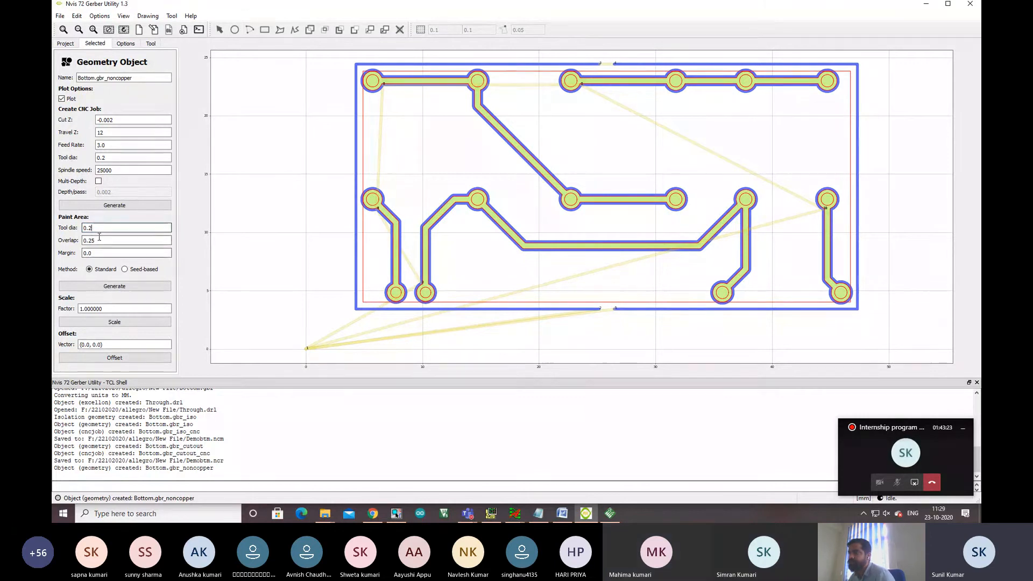
left_click(100, 240)
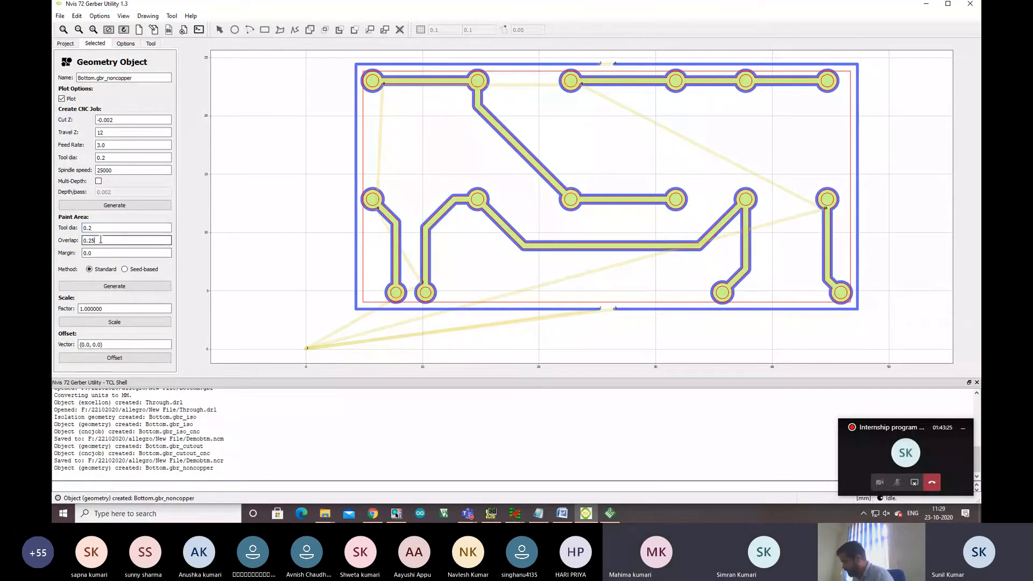
key("BackSpace")
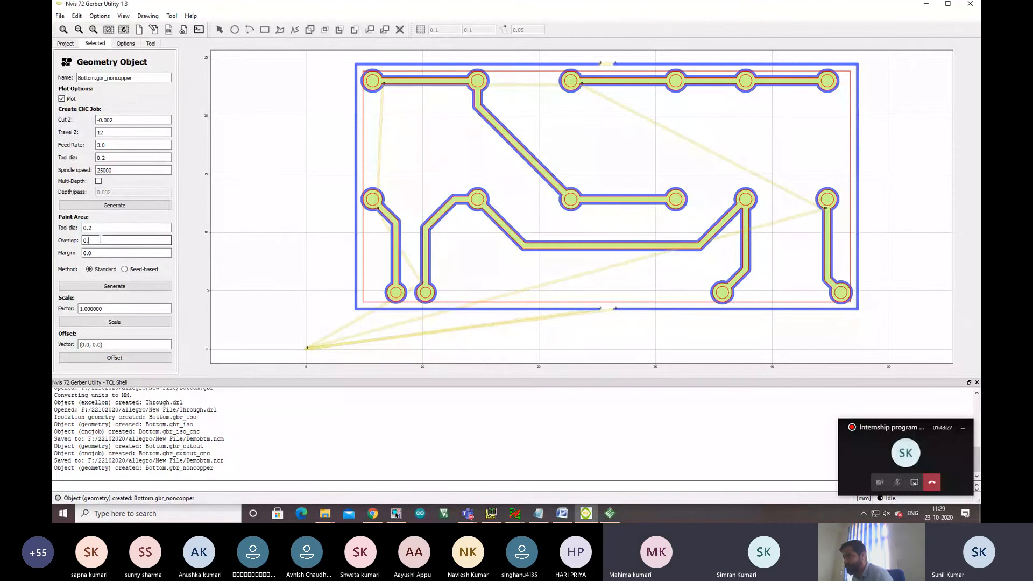
type("15")
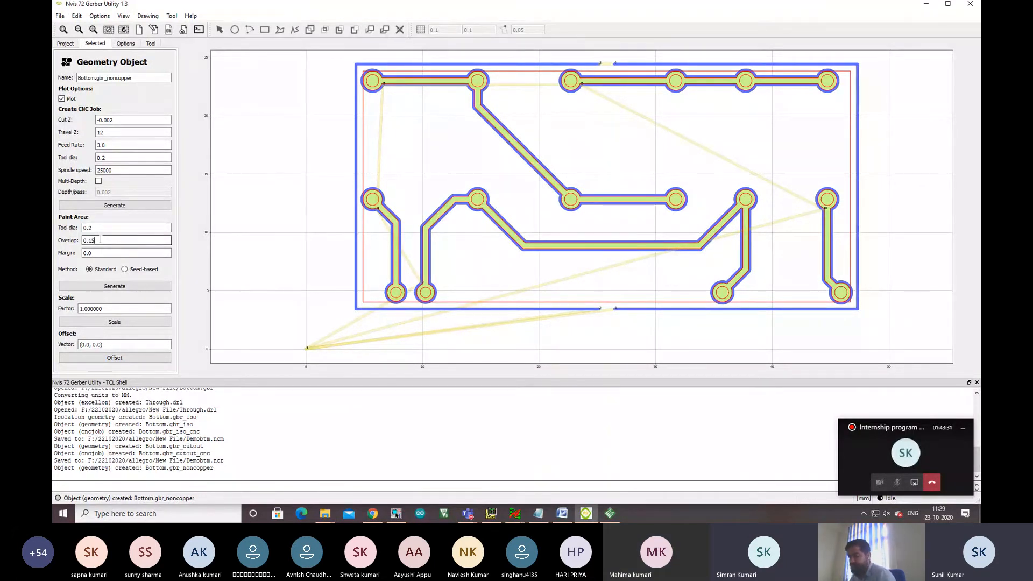
left_click(130, 287)
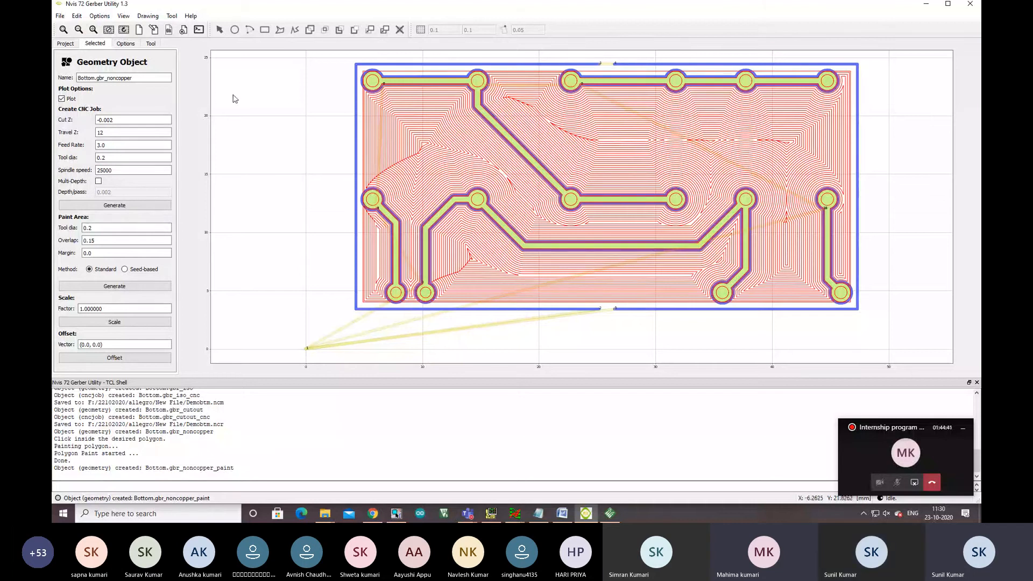
Step: Open the Bottom.gbr_noncopper_paint geometry object and generate a CNC job from it with the preset cutting parameters
left_click(66, 44)
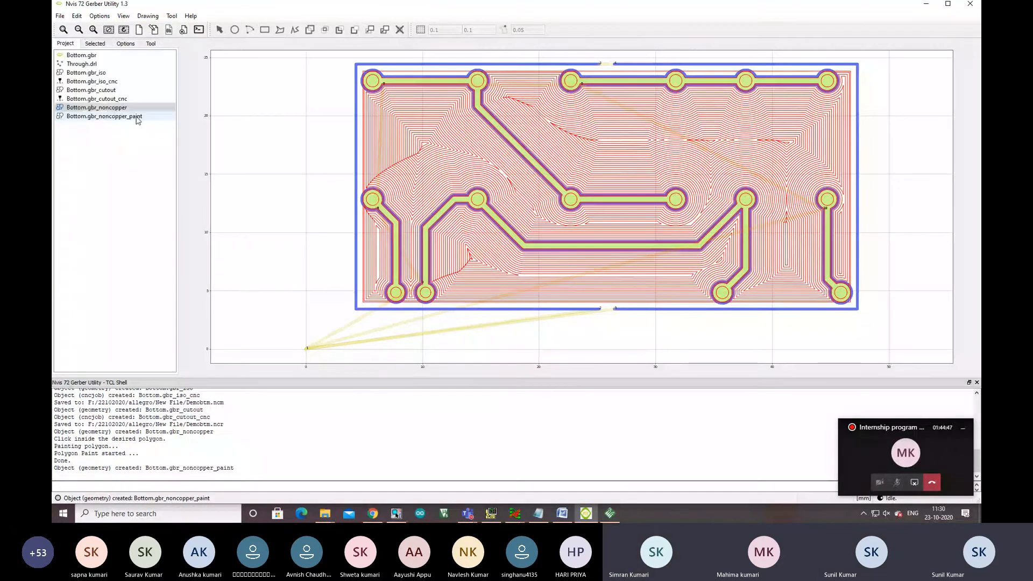
double_click(137, 116)
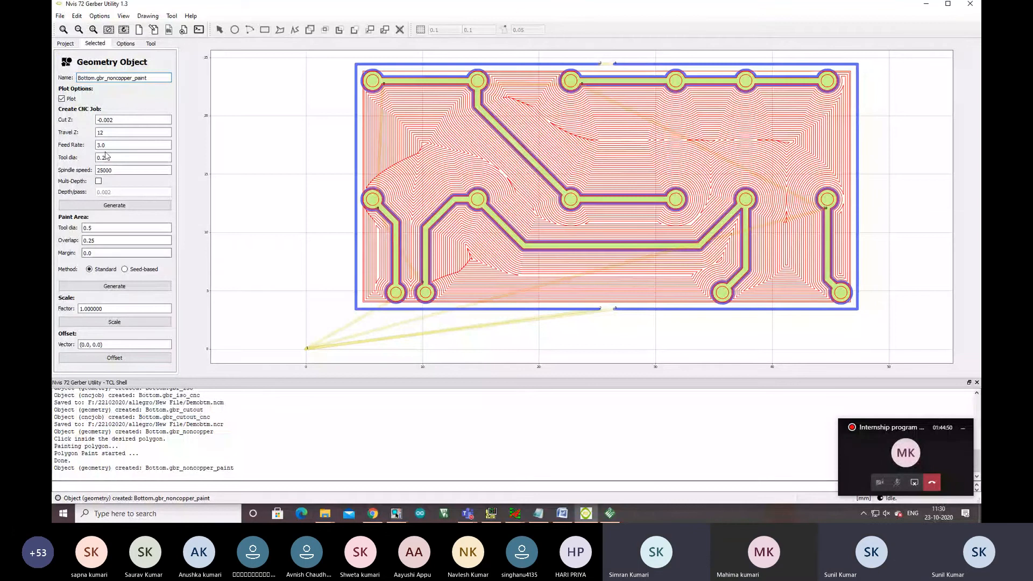
left_click(125, 206)
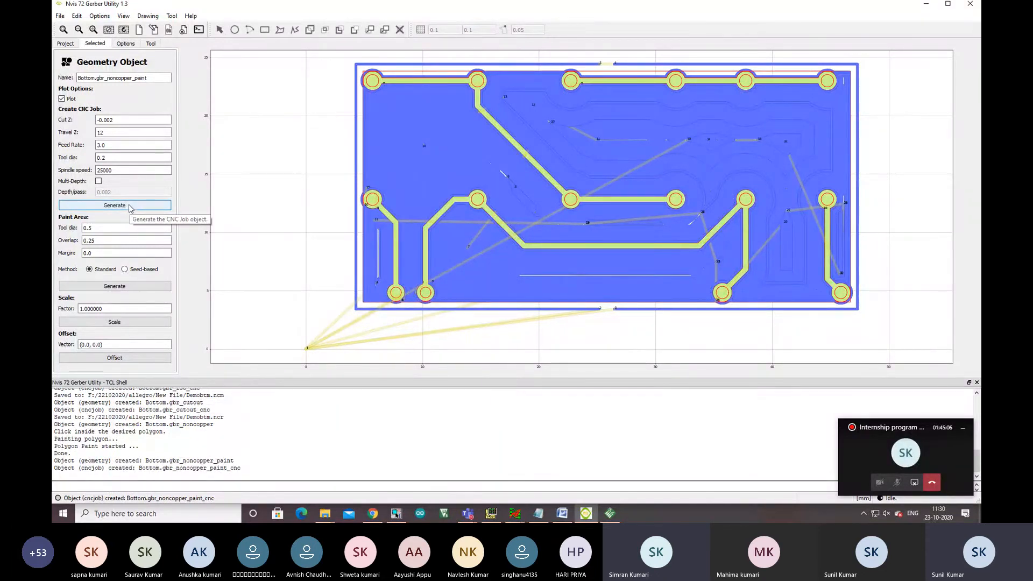
Step: Open the Bottom.gbr_noncopper_paint_cnc job and export its G-code as Demobtm in .nce format to the New File folder
left_click(65, 44)
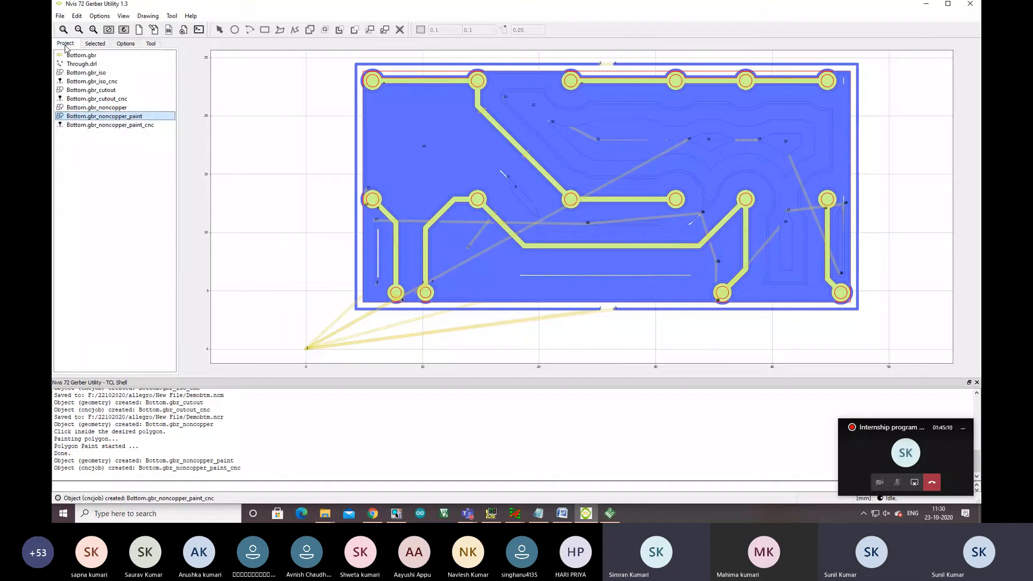
double_click(132, 125)
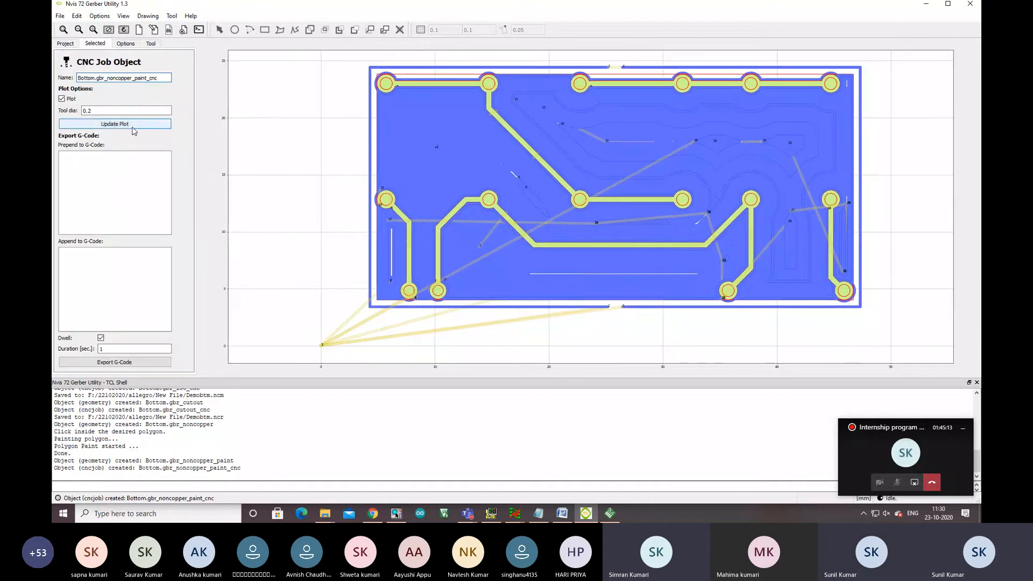
left_click(131, 363)
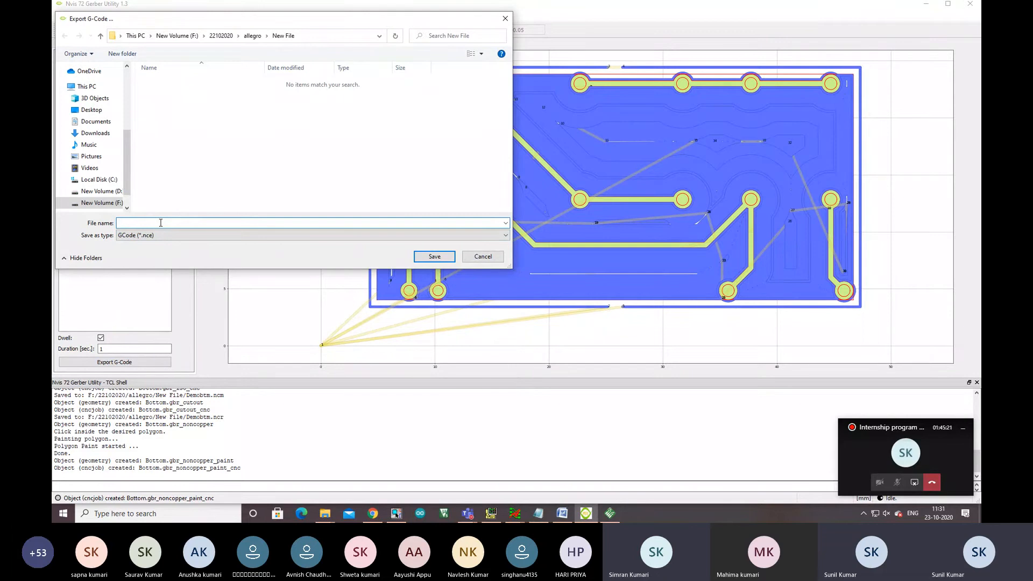
type("Demob")
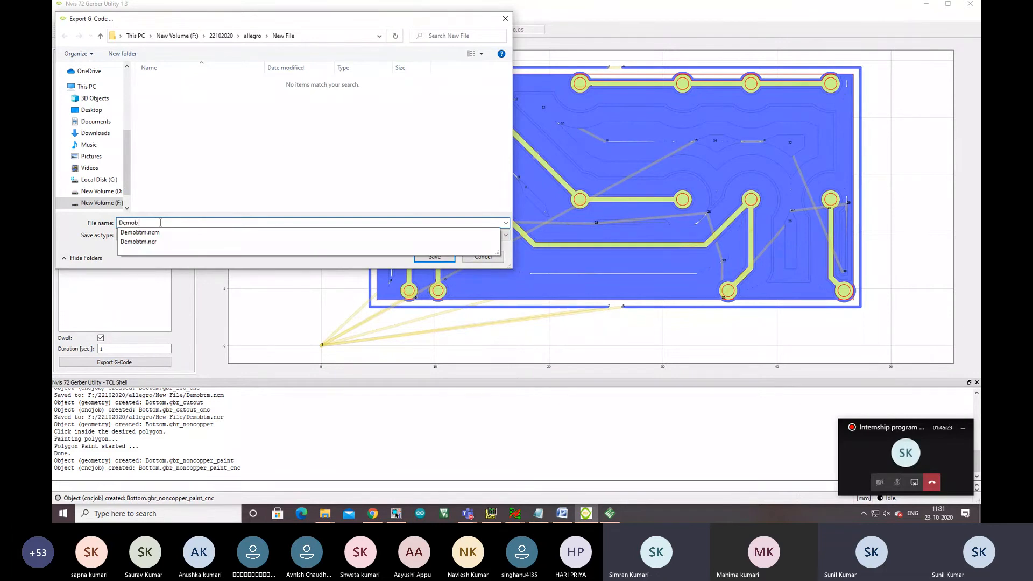
type("tm")
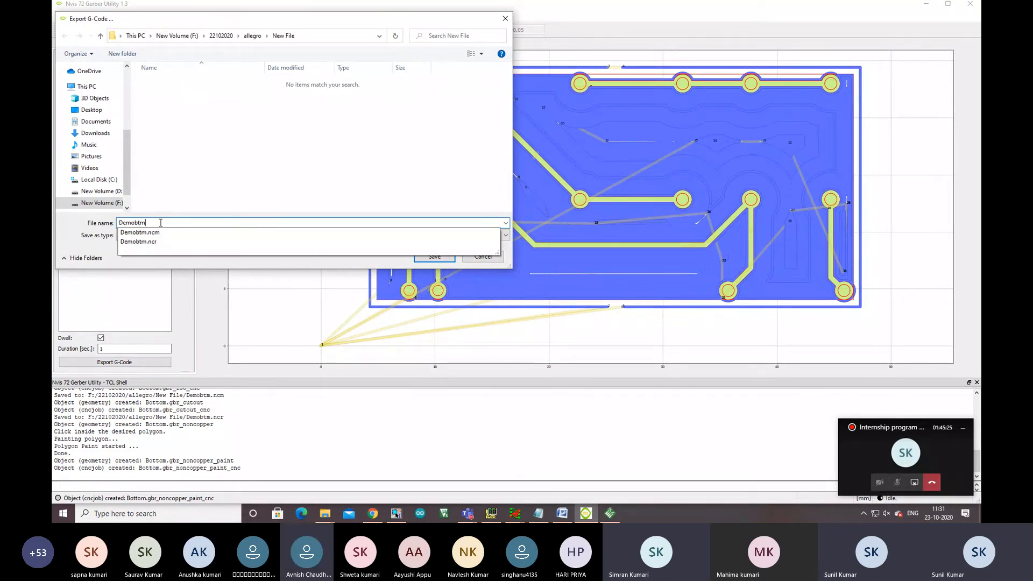
left_click(170, 263)
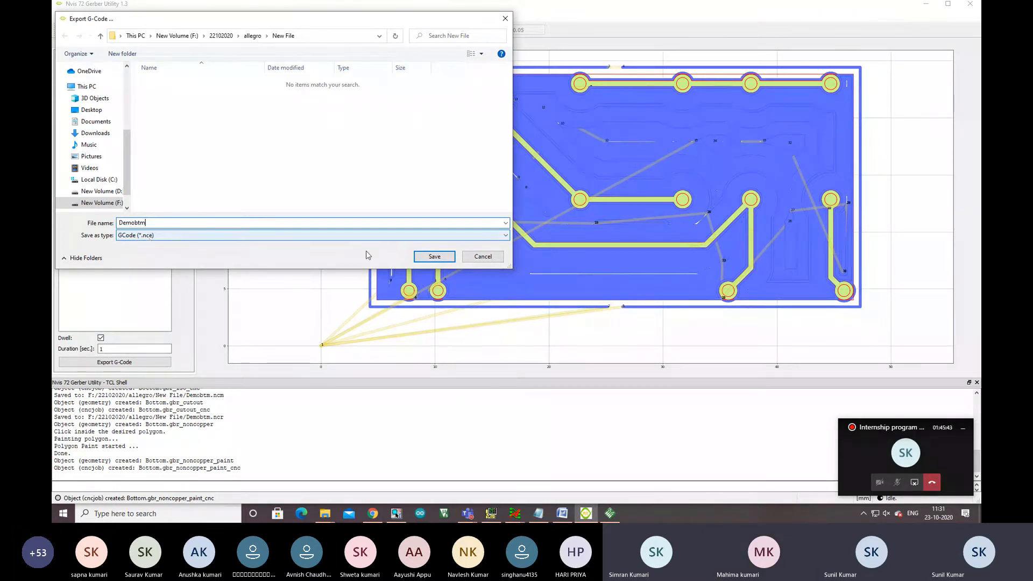
left_click(434, 257)
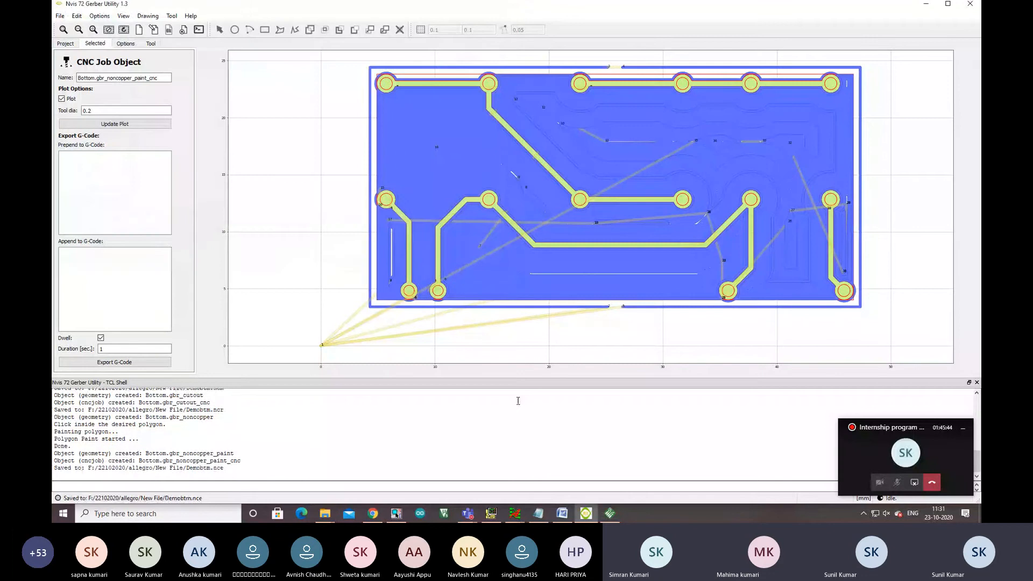
Step: Switch to the Word notes and add the line ".nce→ Etching" below the routing line
left_click(562, 513)
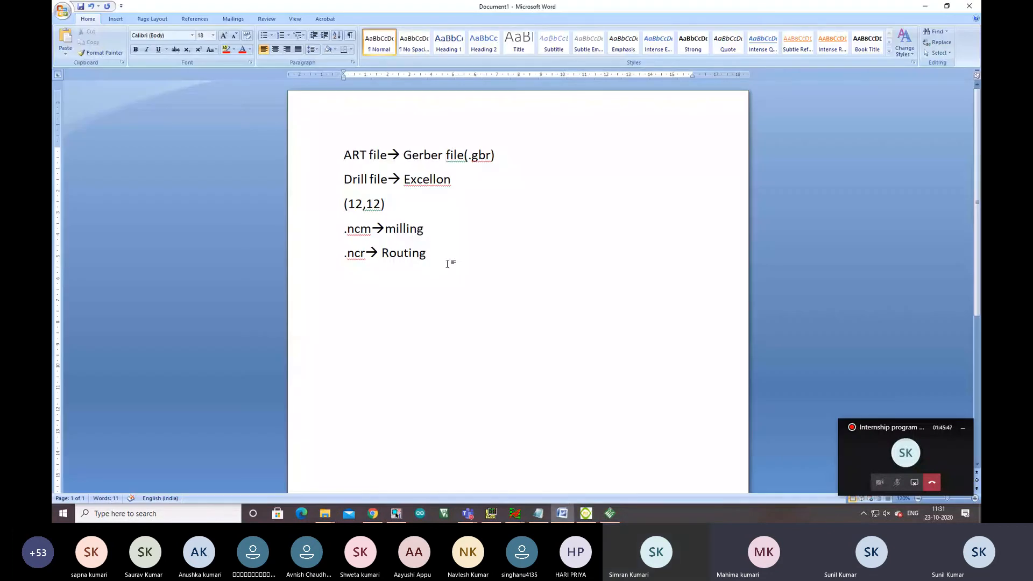
key("Return")
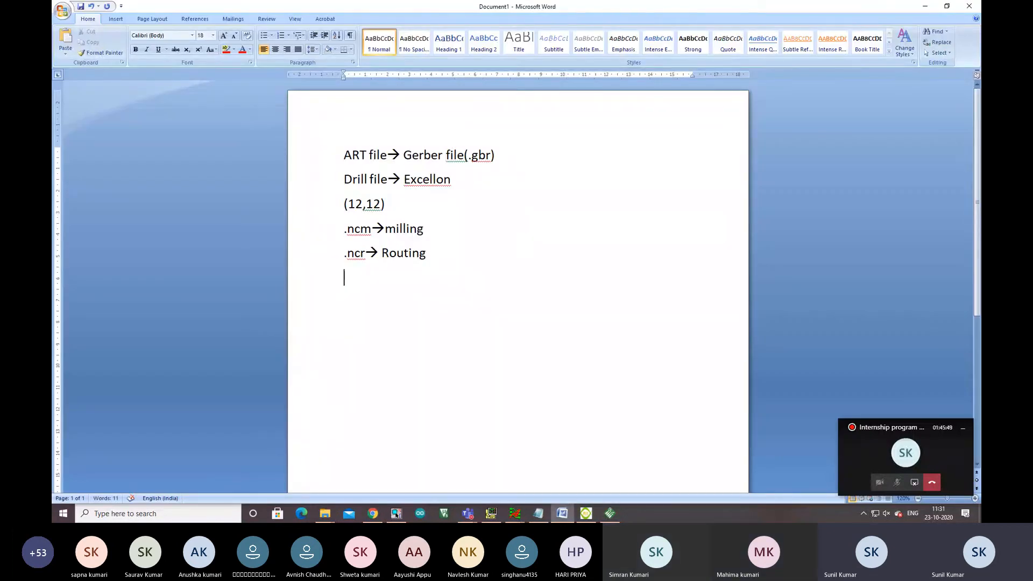
type(".nce")
type("--")
type(">")
type(" E")
type("tching")
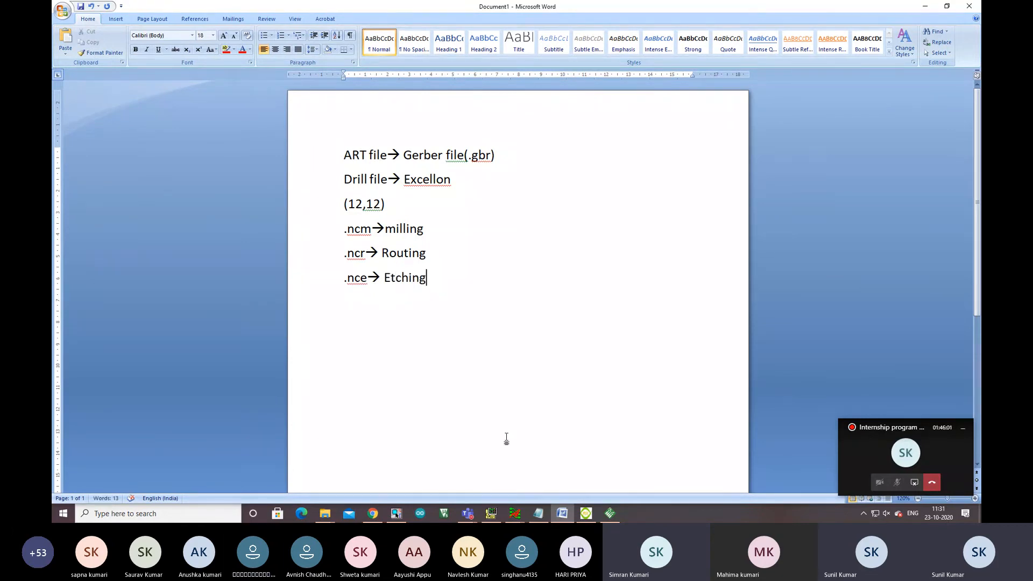
Step: In Nvis 72 Gerber Utility, open Through.drl and generate a drill CNC job for the 0.9144 diameter tool, then return to the project's object list
left_click(586, 512)
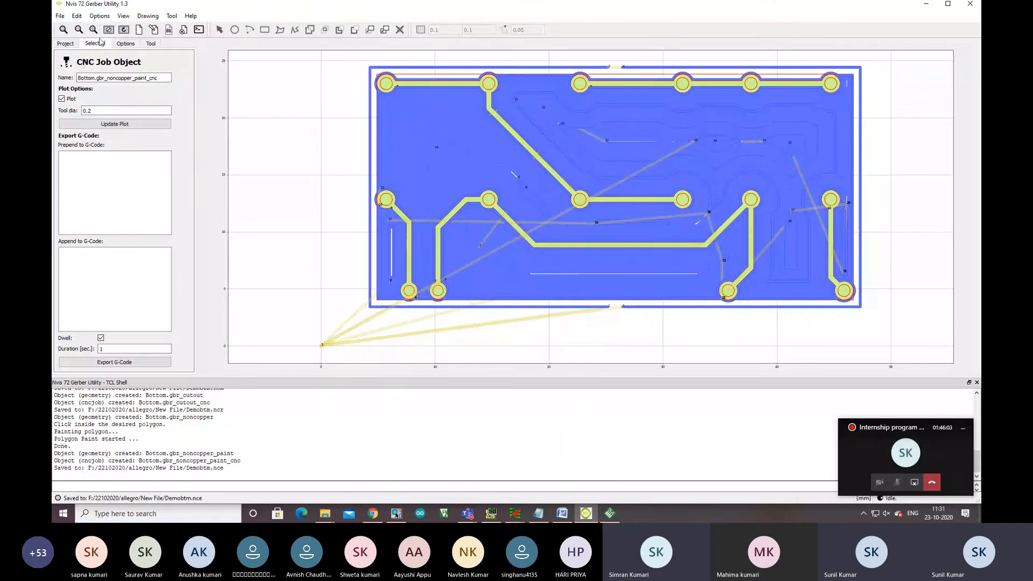
left_click(71, 44)
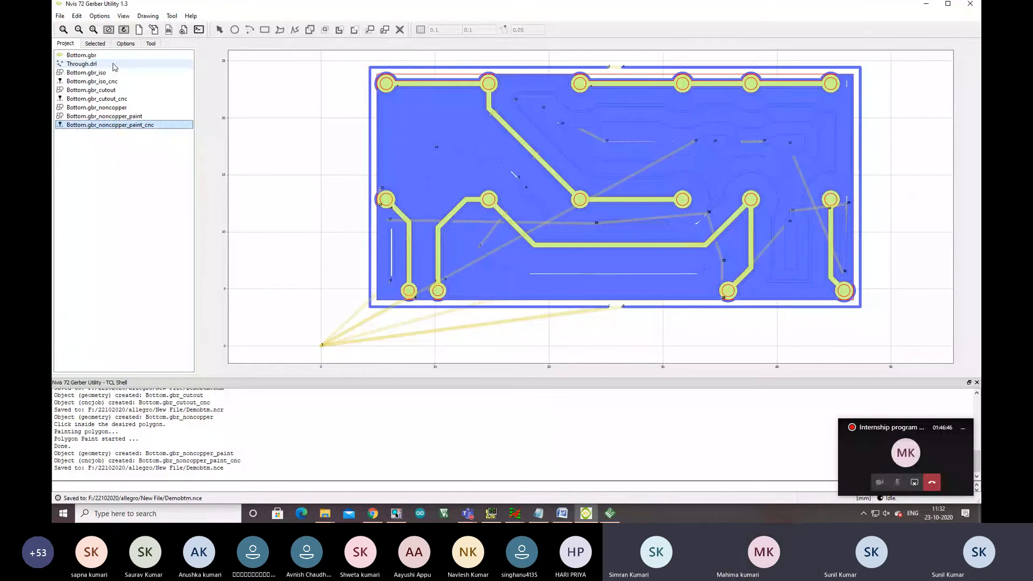
double_click(114, 65)
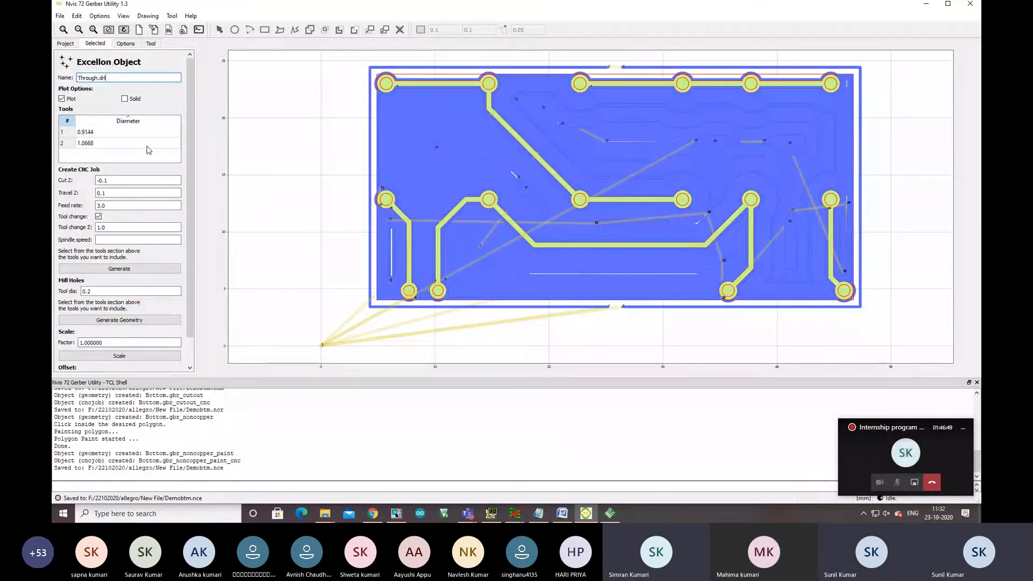
left_click(82, 133)
left_click(71, 136)
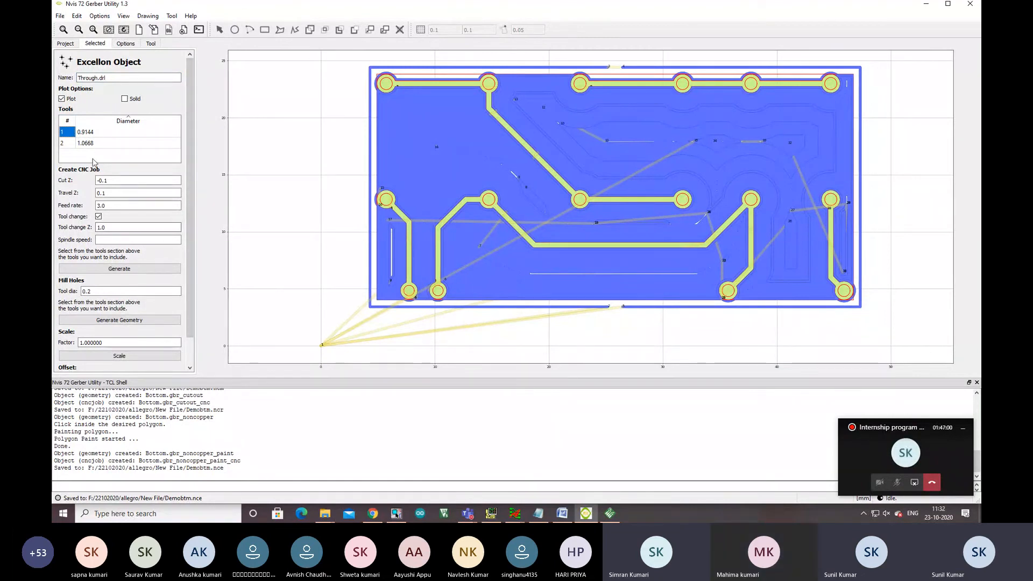
left_click(125, 269)
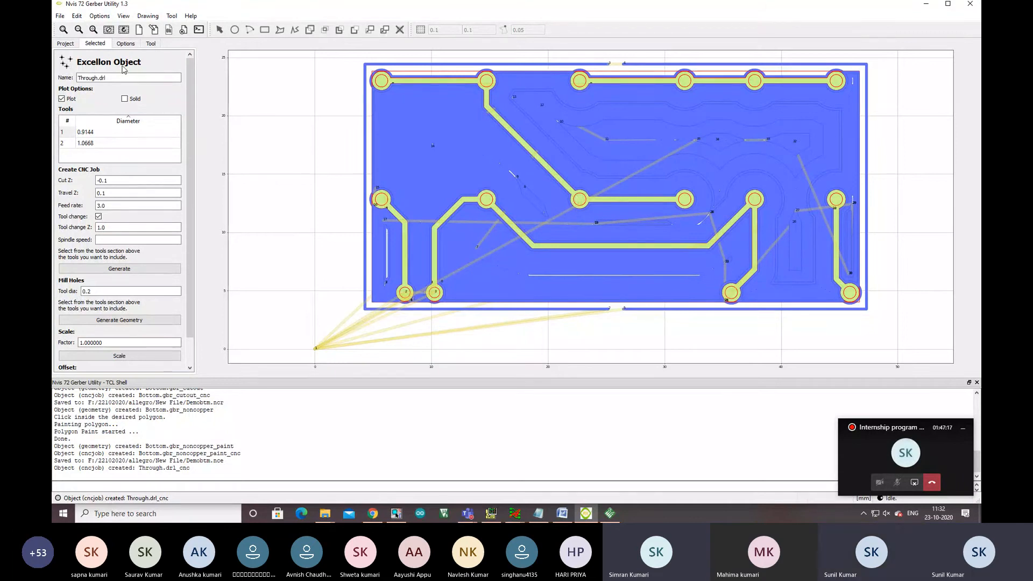
left_click(67, 45)
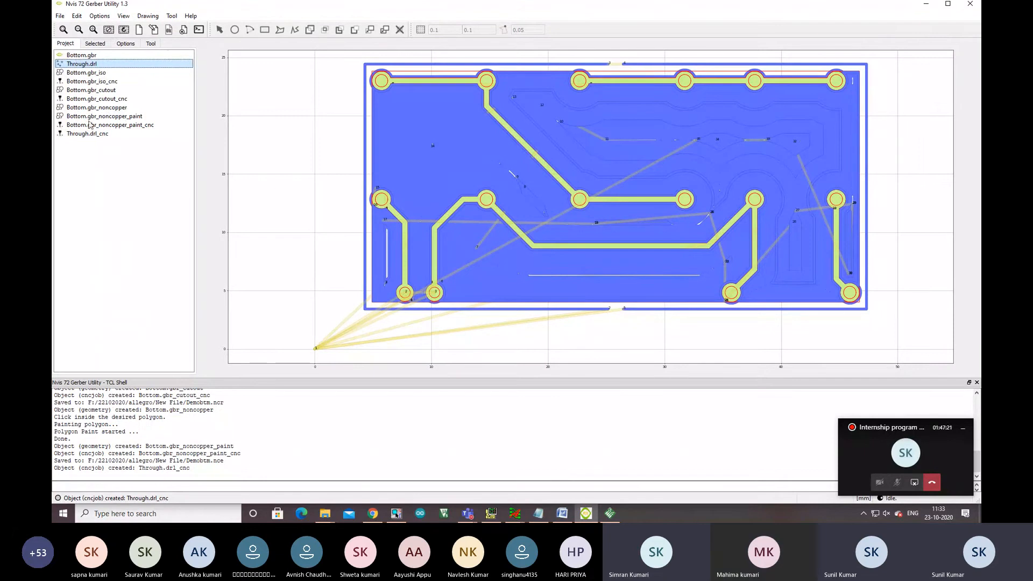
Step: Open the Through.drl_cnc job and export its G-code to the New File folder with the file name Demobtm.ncd
double_click(89, 133)
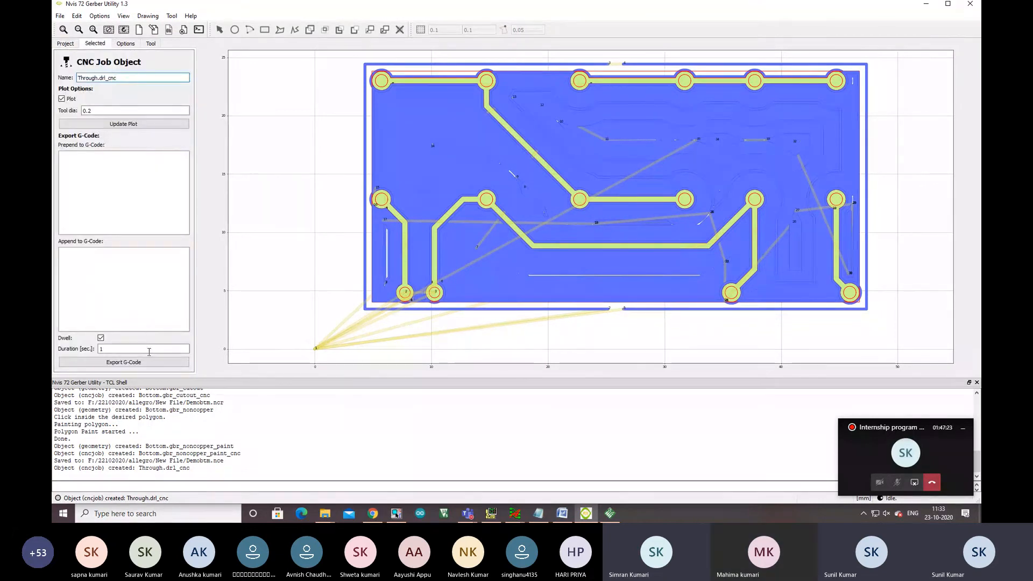
left_click(124, 362)
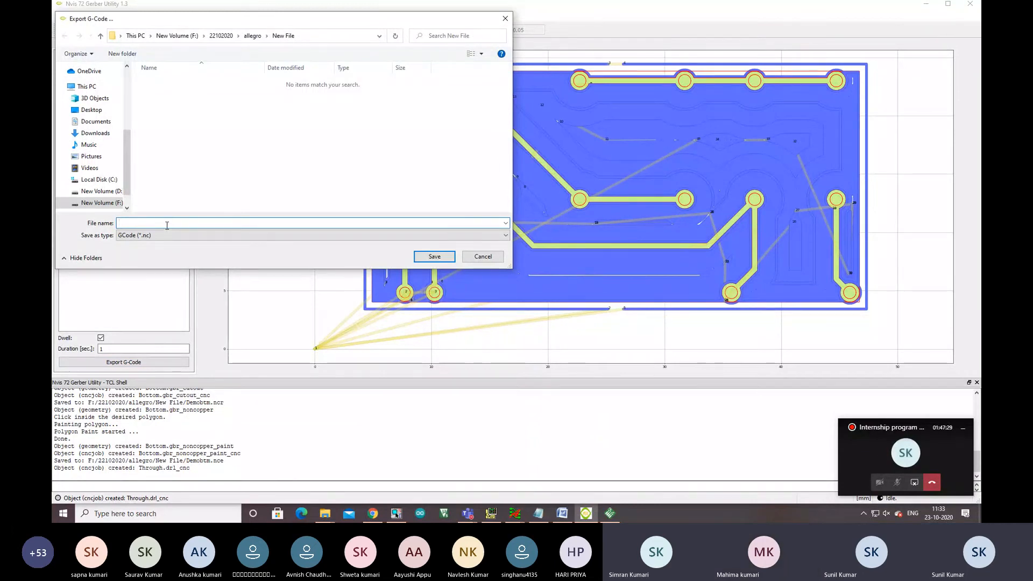
type("B")
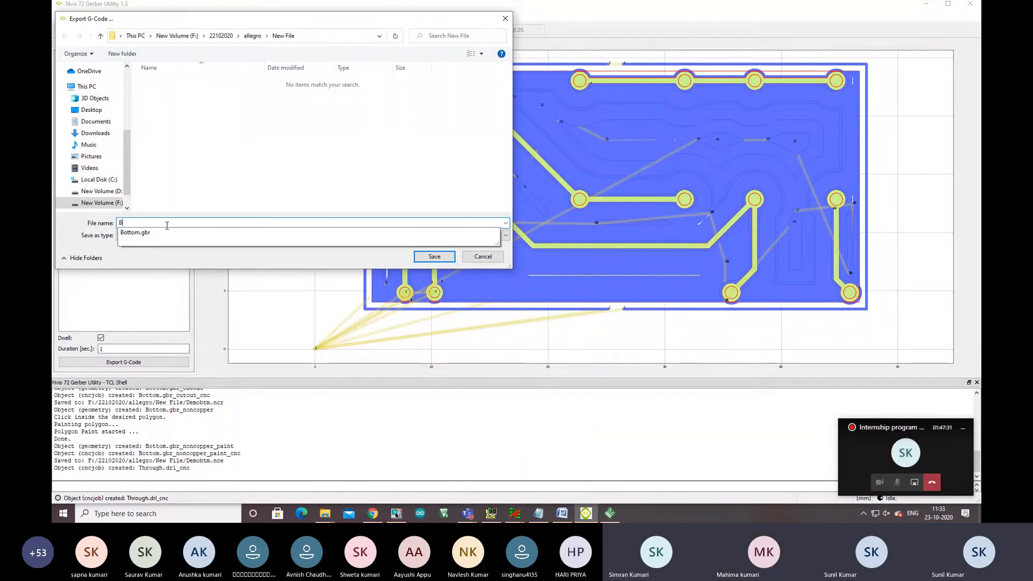
key("BackSpace")
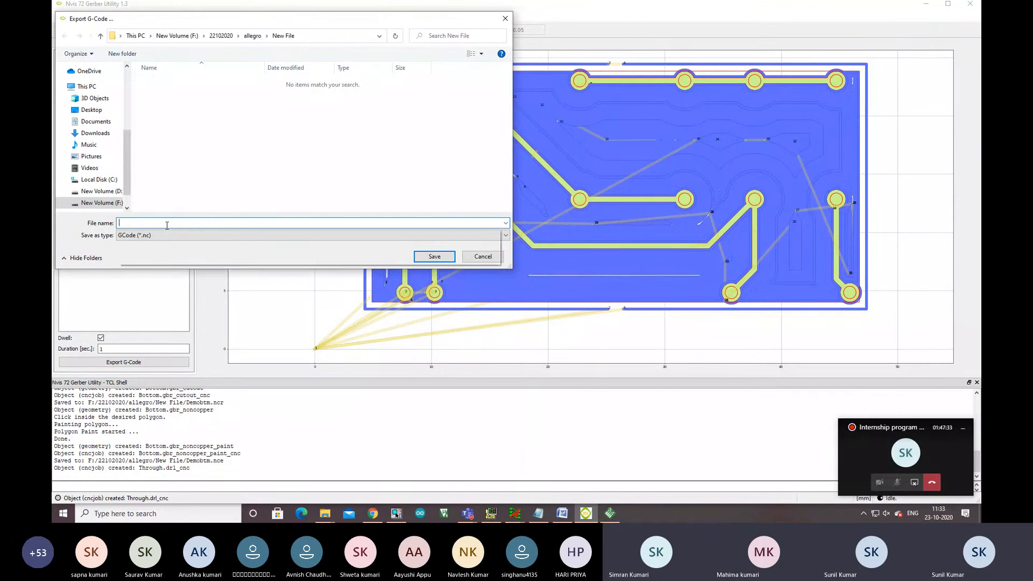
type("Demob")
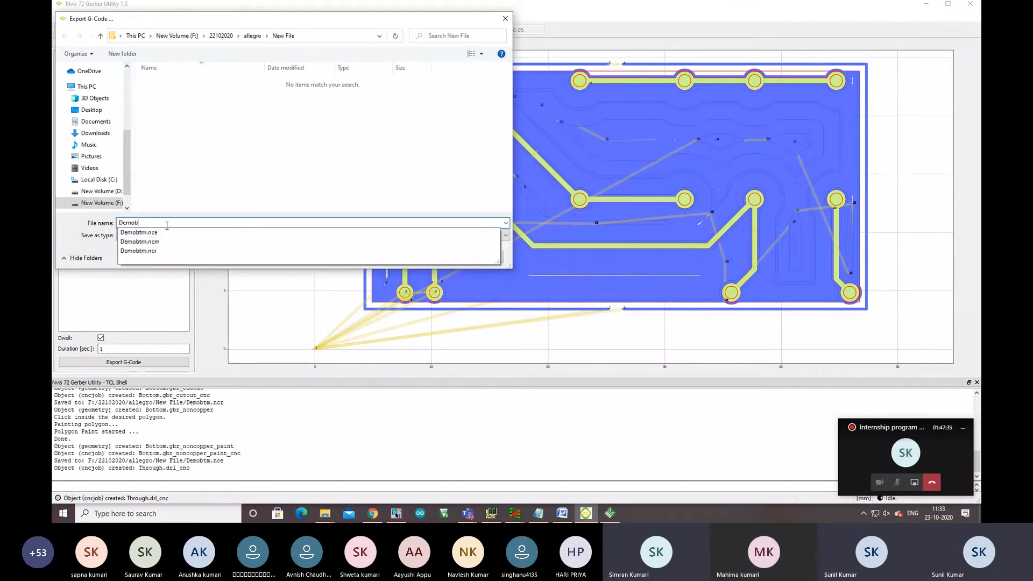
type("tm")
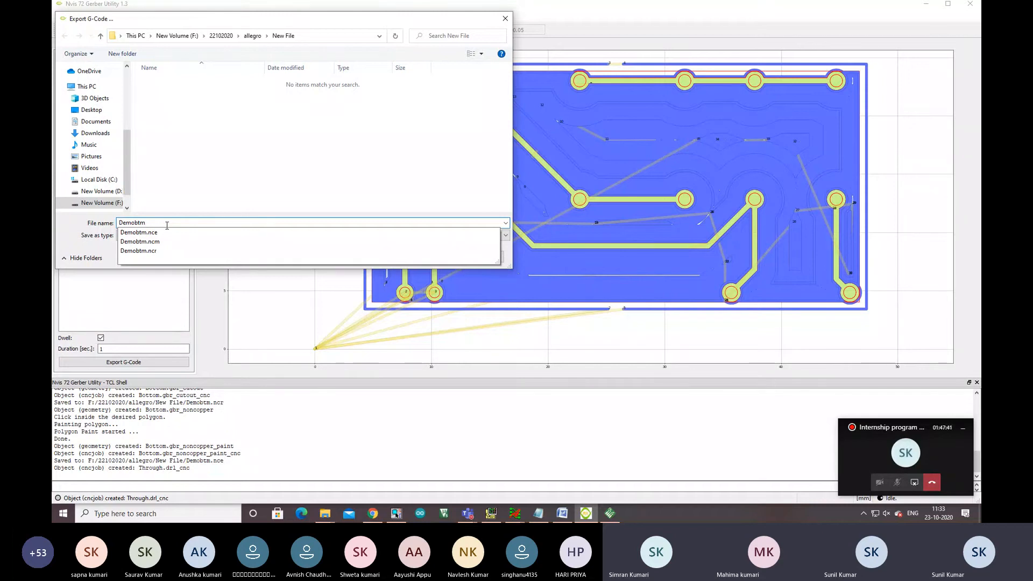
left_click(102, 249)
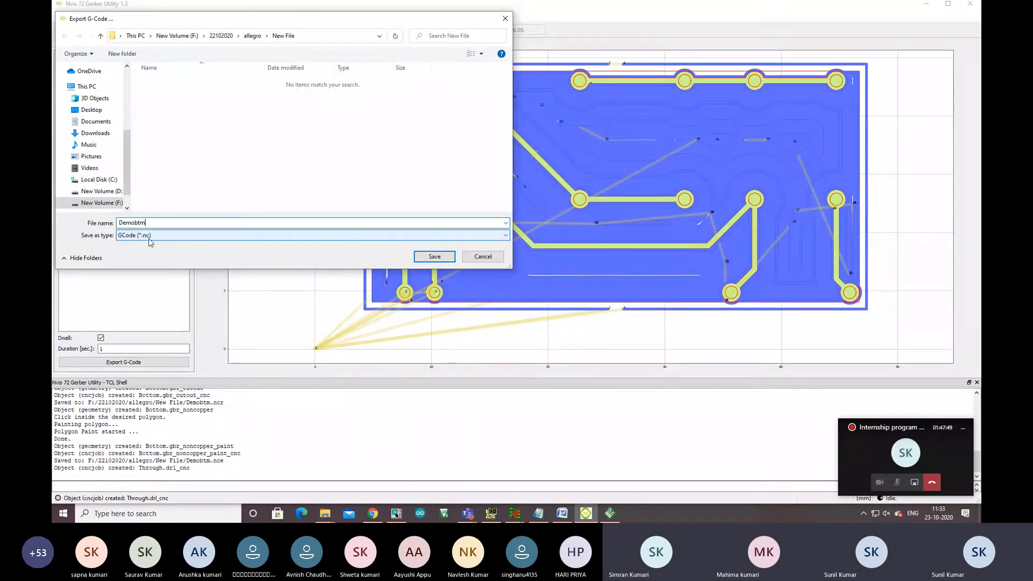
type(".")
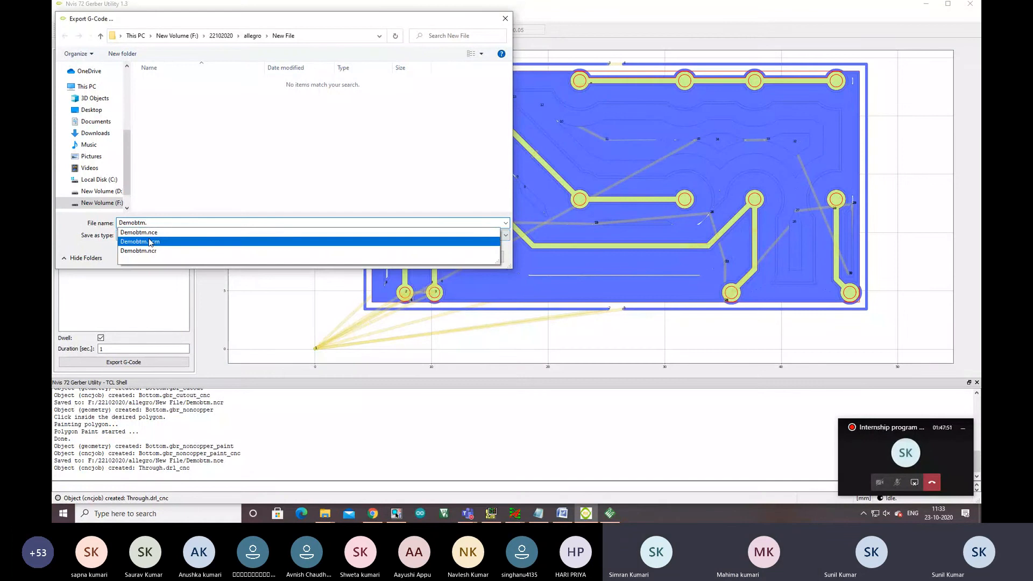
type("nc")
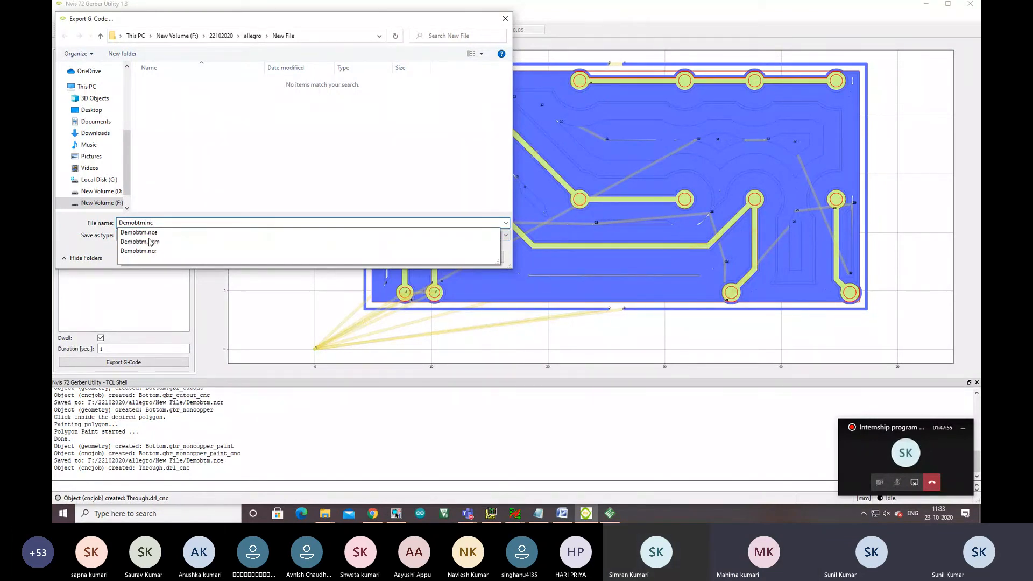
type("d")
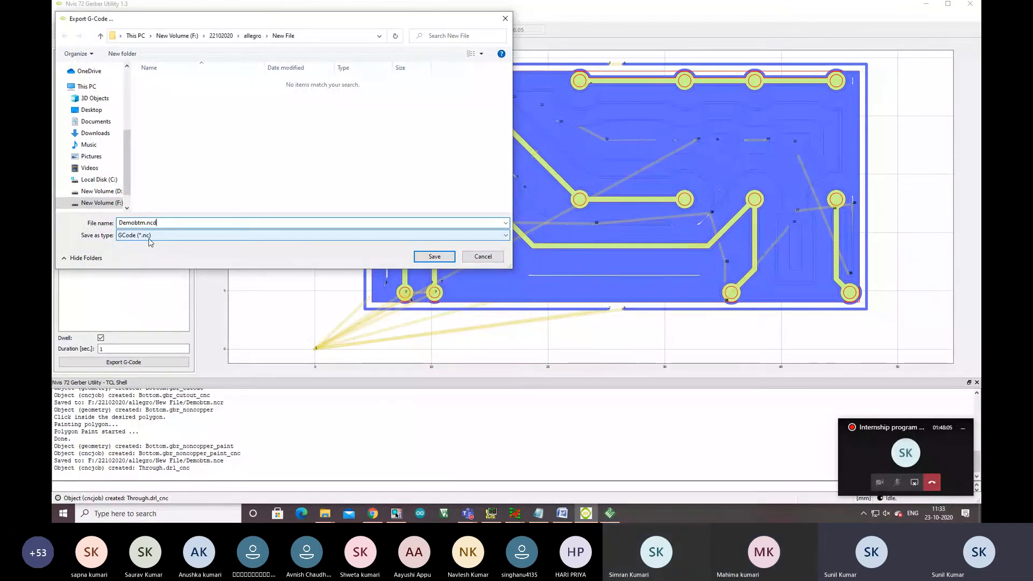
left_click(439, 257)
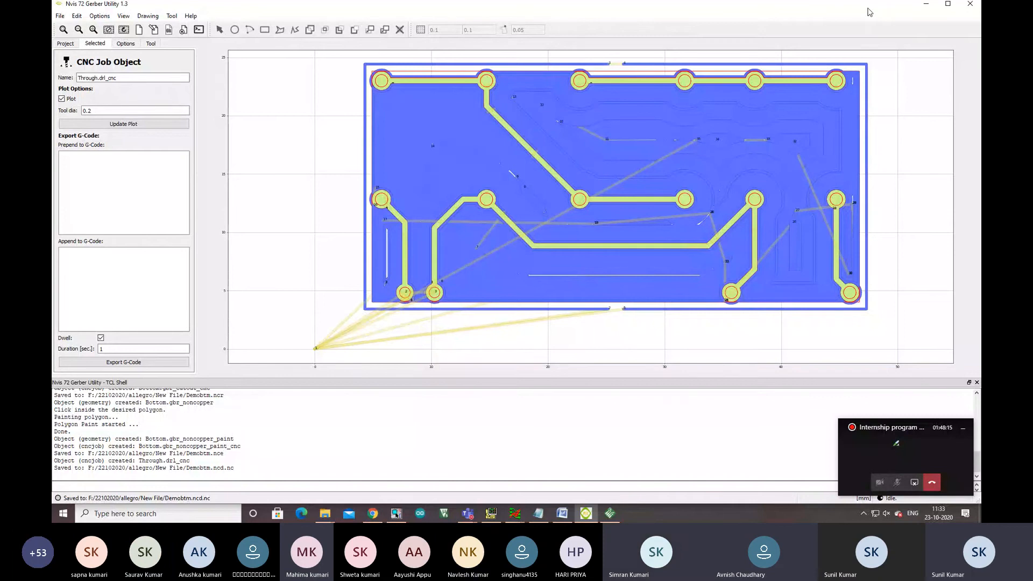
Step: Switch to the Word notes and add the line ".ncd→ Drilling" below the etching line
left_click(926, 6)
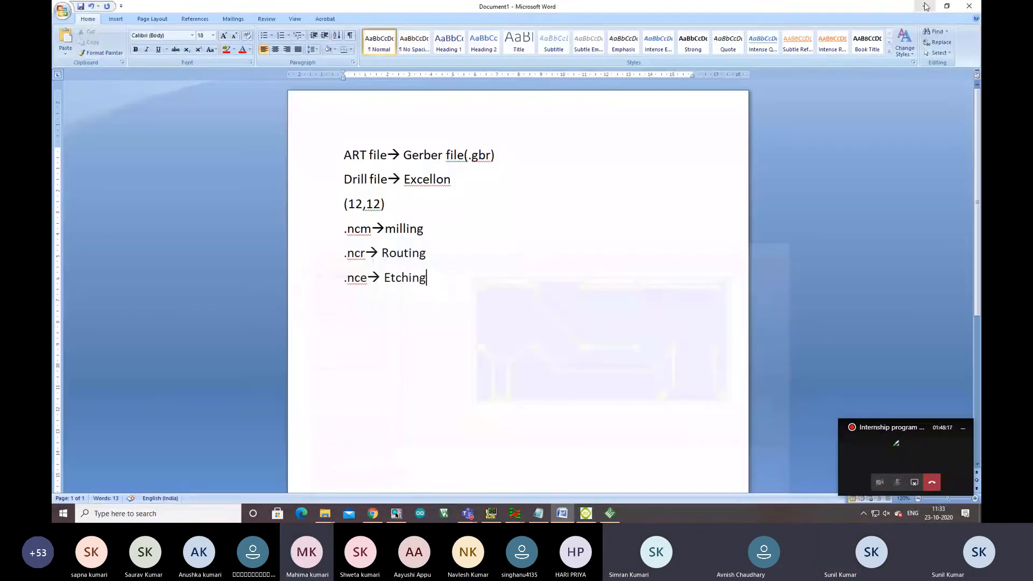
left_click(477, 282)
key("Return")
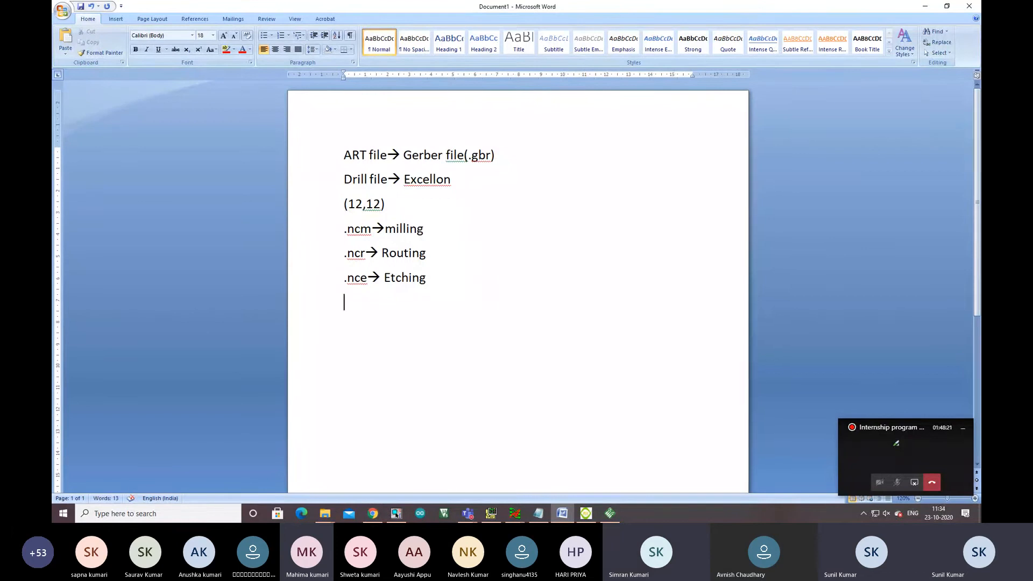
type(".ncd")
type("-->")
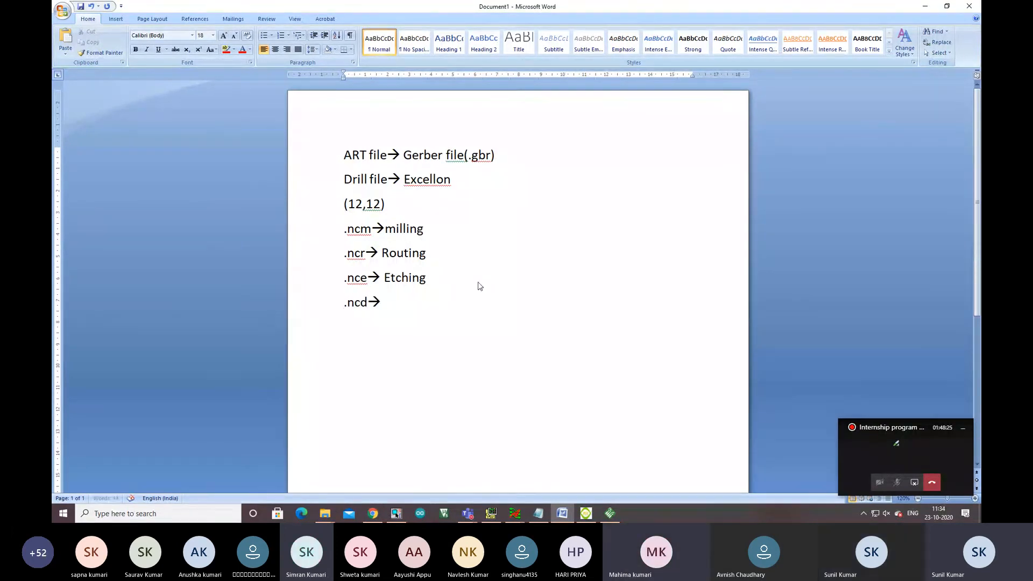
type(" D")
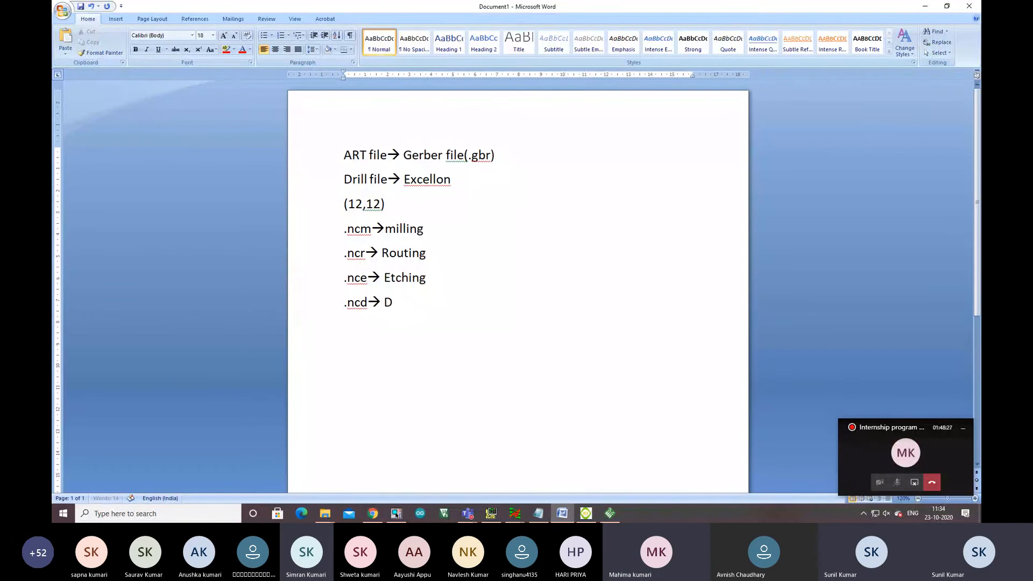
type("rilin")
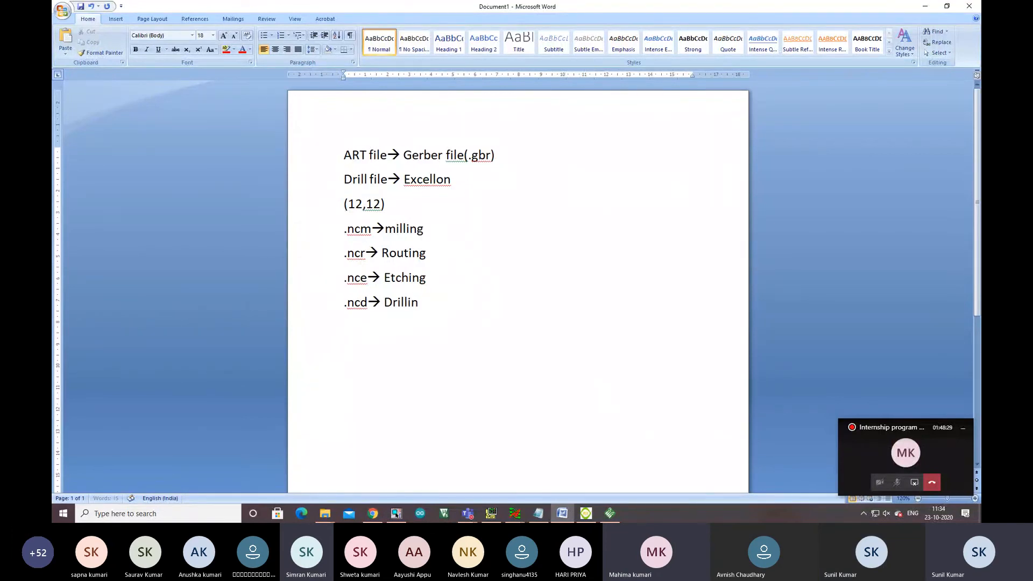
type("g")
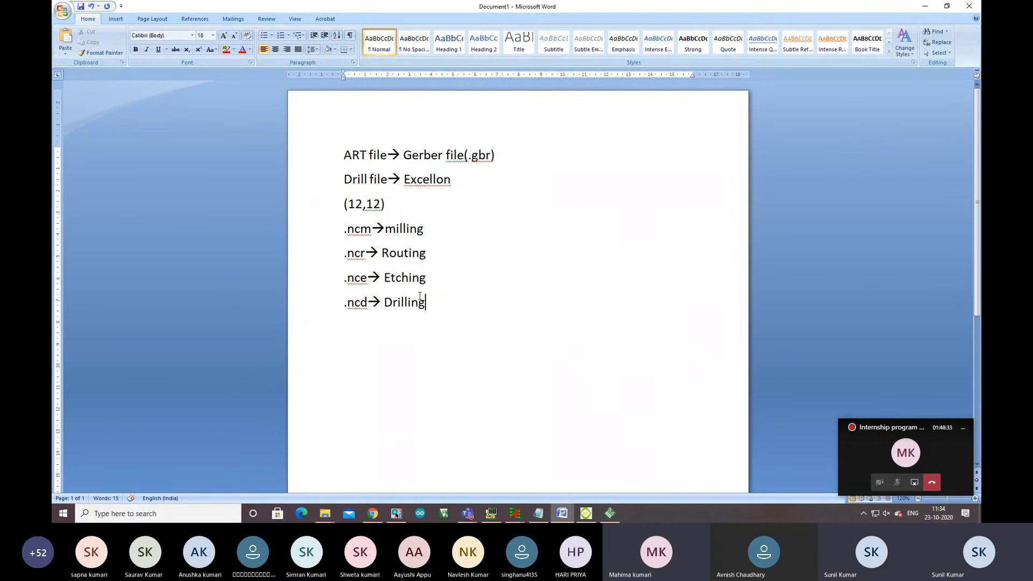
Step: Minimize Word and open the folder 22102020\allegro\New File on New Volume (F:) in File Explorer
left_click(923, 7)
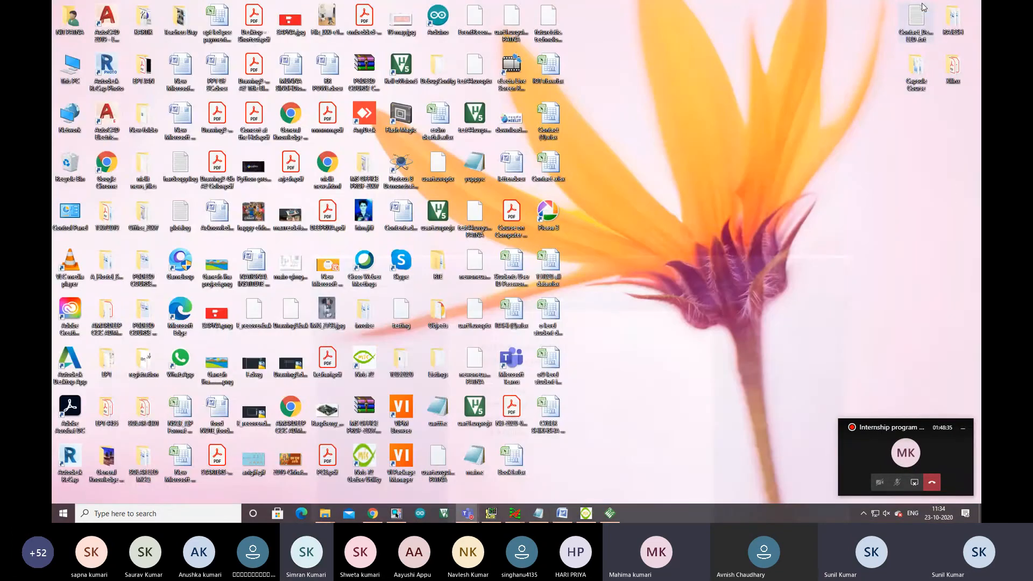
double_click(72, 67)
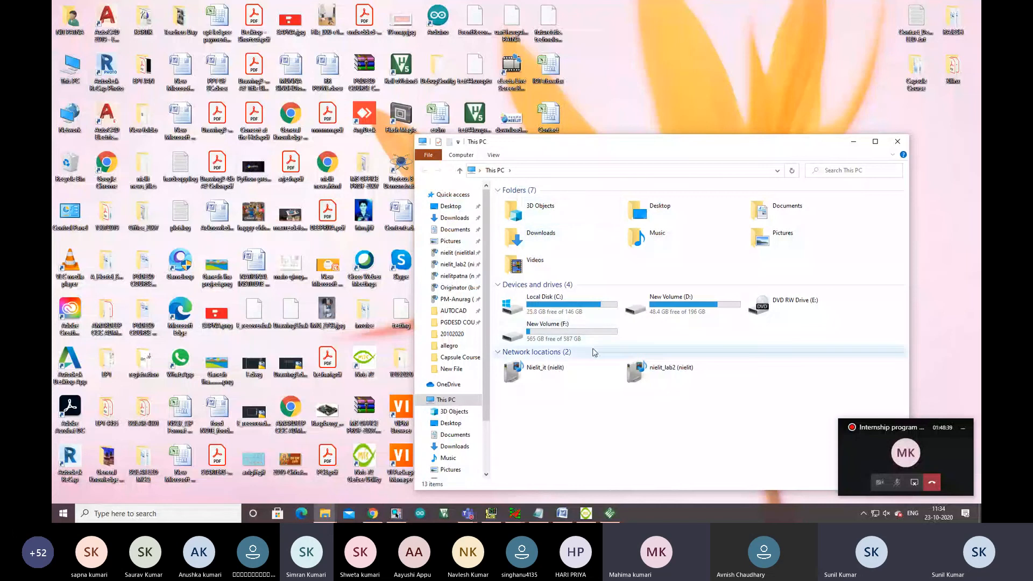
left_click(588, 336)
double_click(588, 337)
double_click(530, 211)
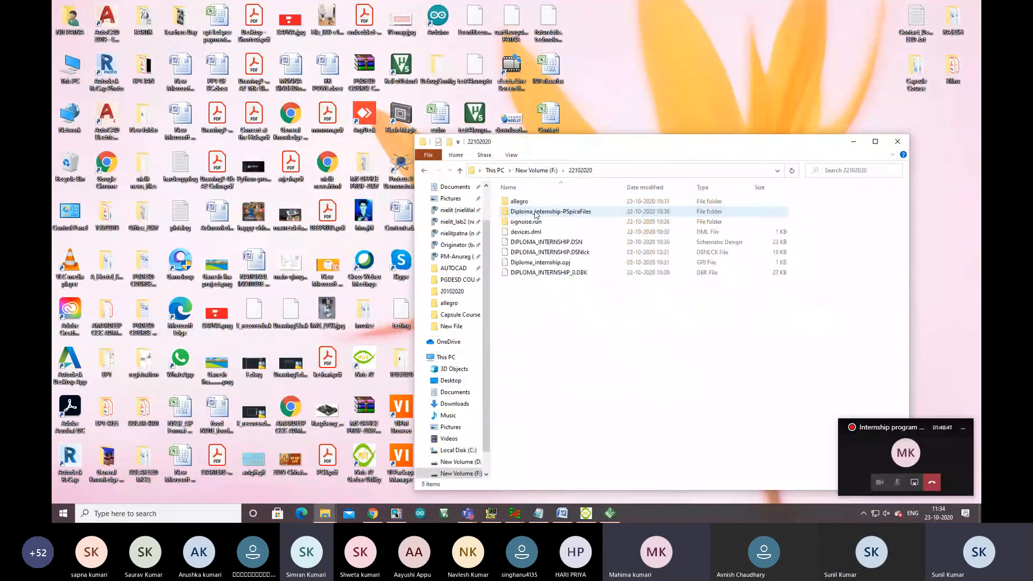
double_click(523, 202)
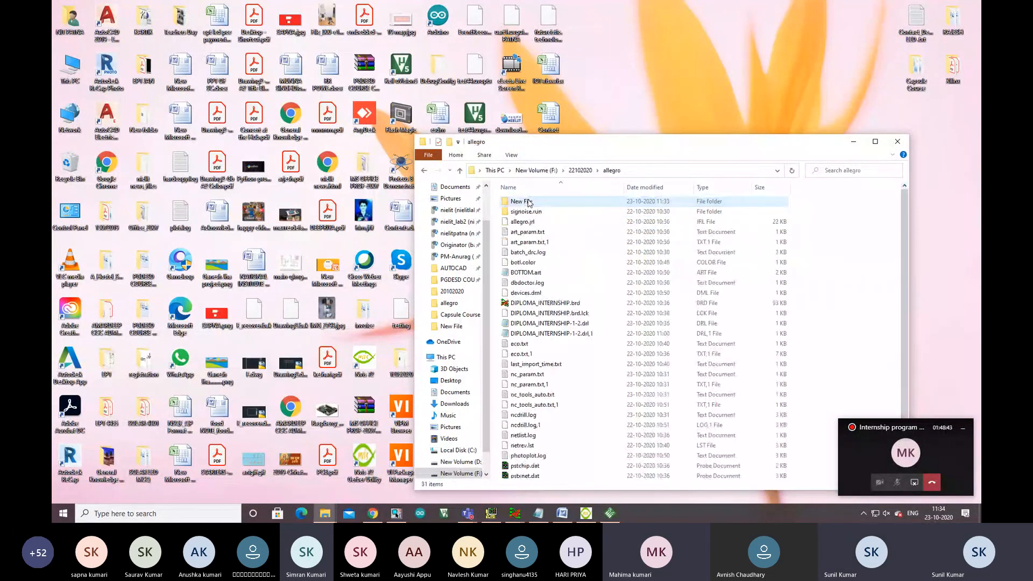
double_click(527, 203)
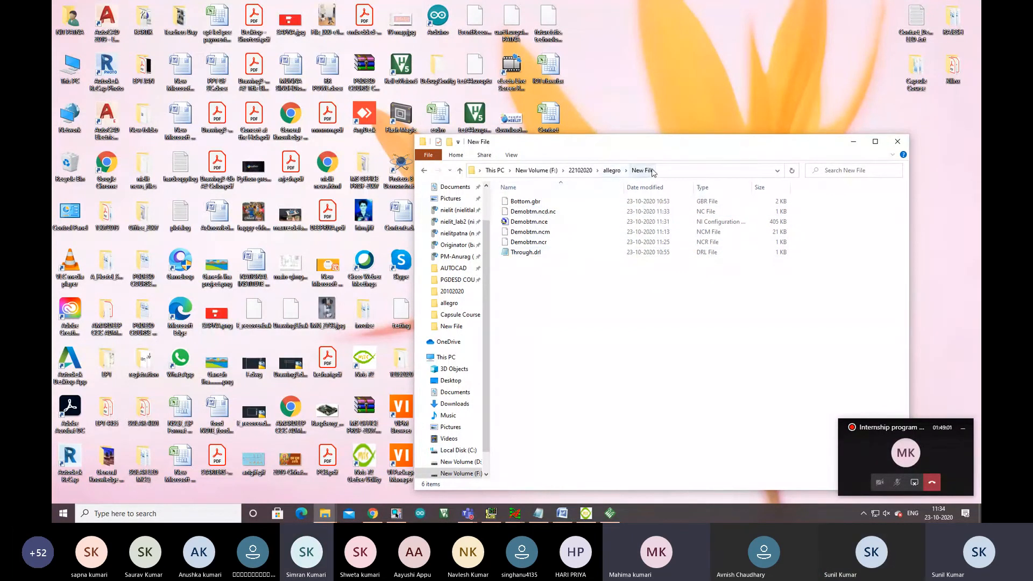
Step: Create a folder named G-code inside the New File folder
right_click(531, 295)
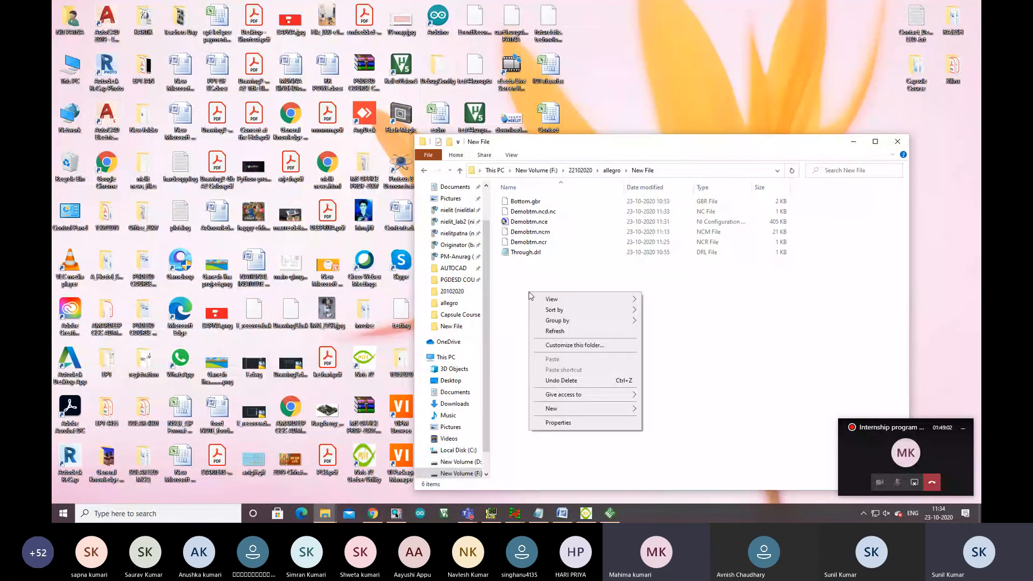
mouse_move(610, 408)
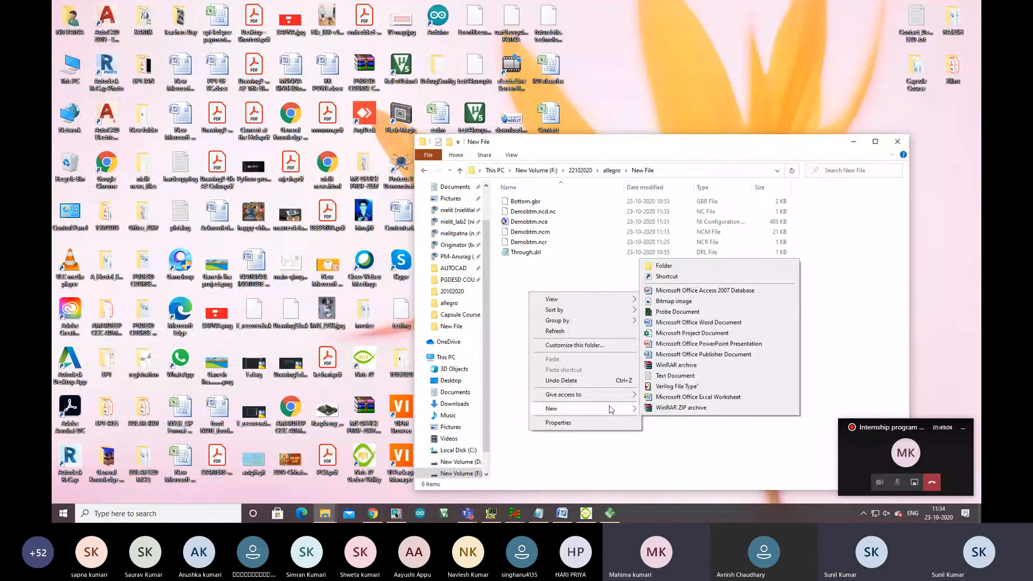
left_click(690, 266)
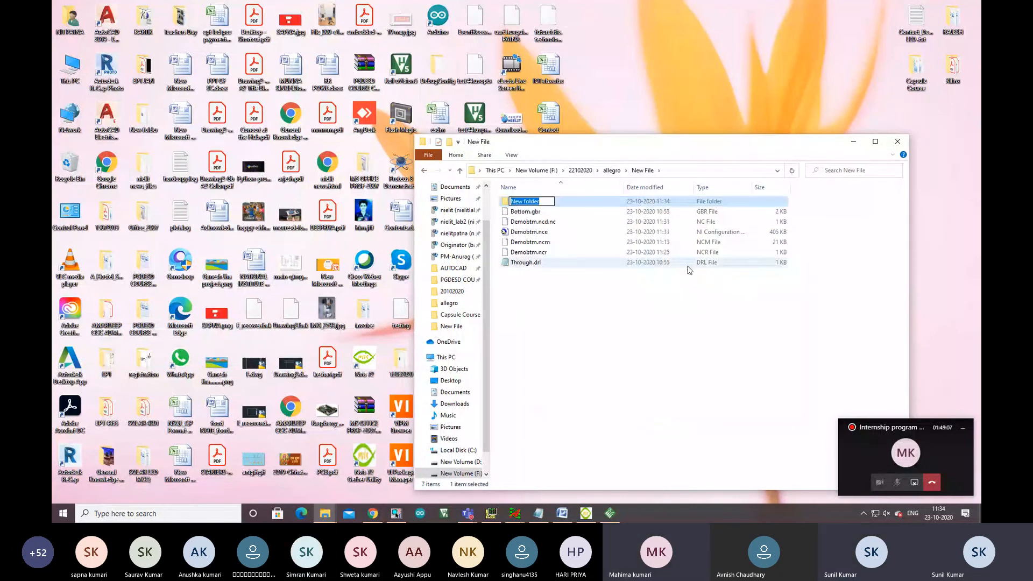
type("G")
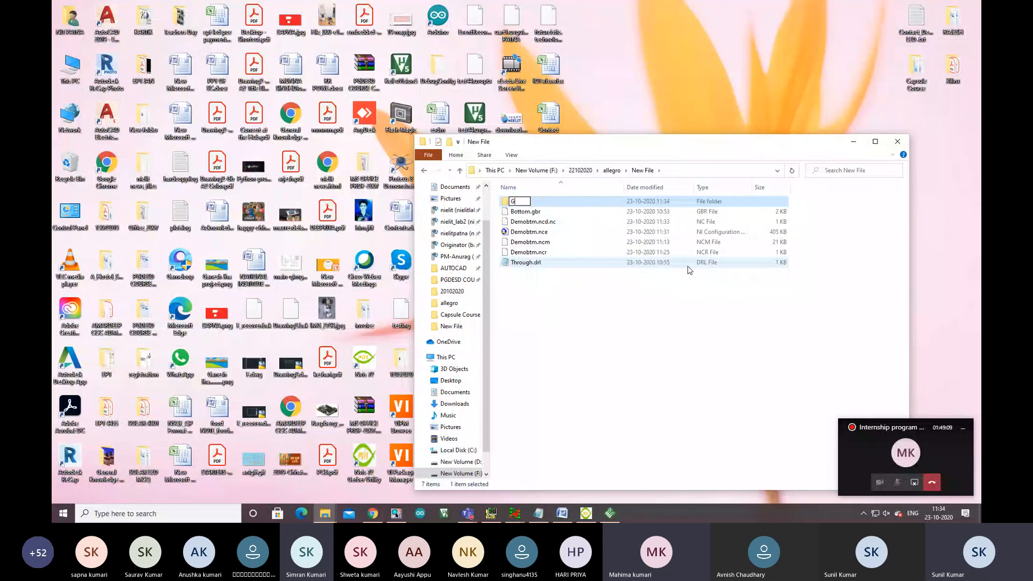
type("-code")
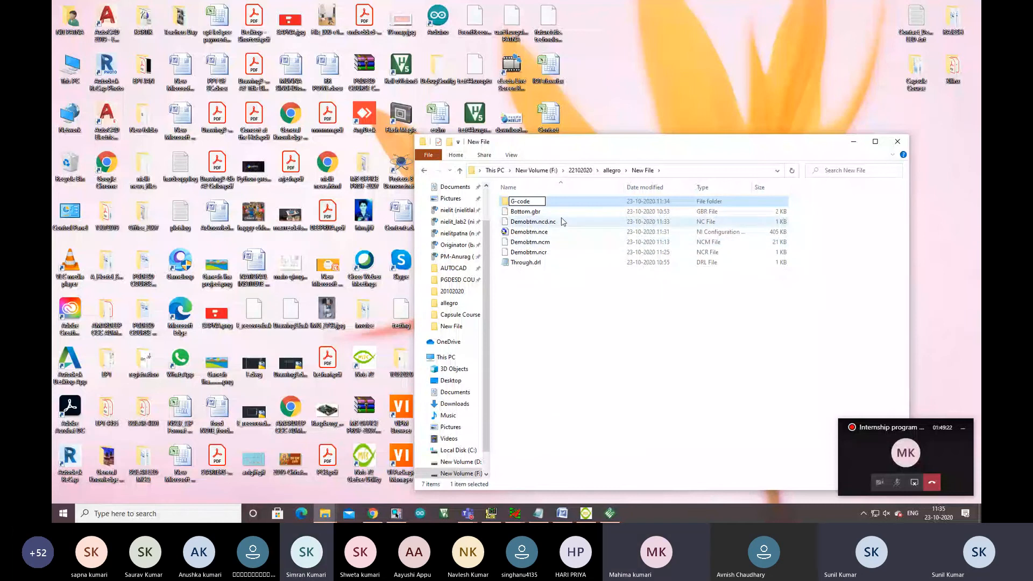
Step: Move the four exported Demobtm files (.ncd.nc, .nce, .ncm and .ncr) into the G-code folder
left_click_drag(562, 222, 551, 252)
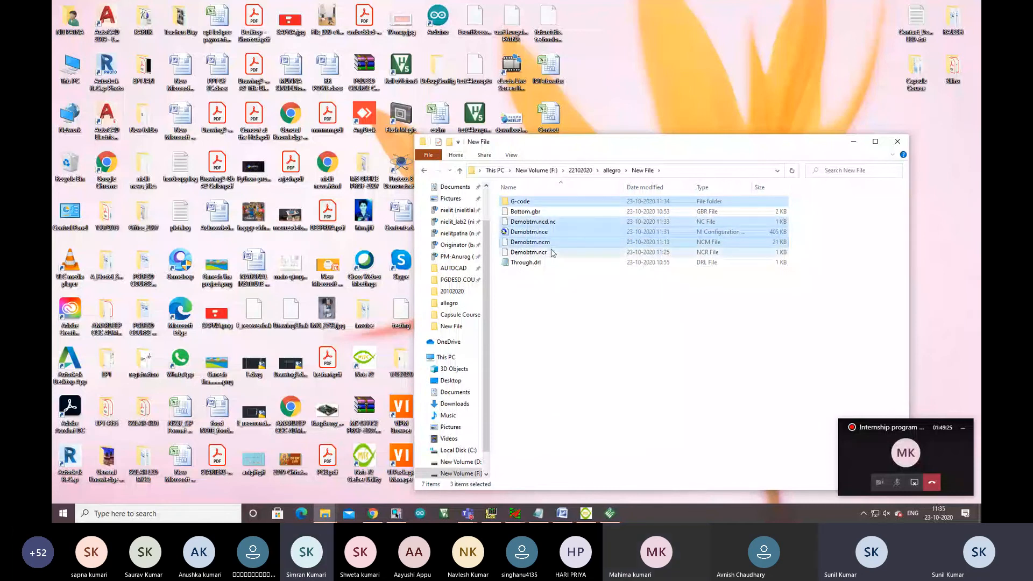
left_click(551, 252, "ctrl")
left_click(551, 205, "ctrl")
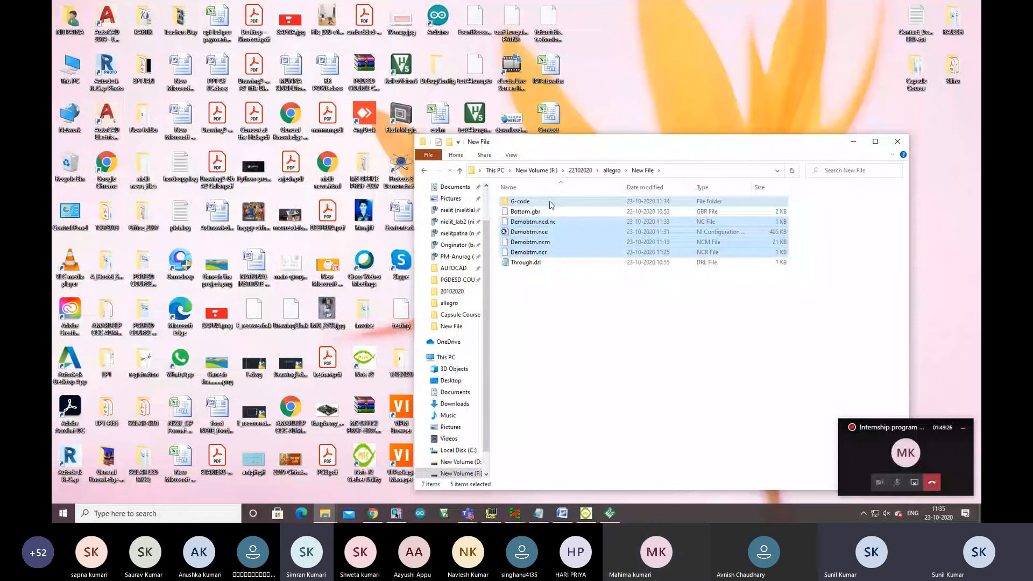
left_click(550, 205, "ctrl")
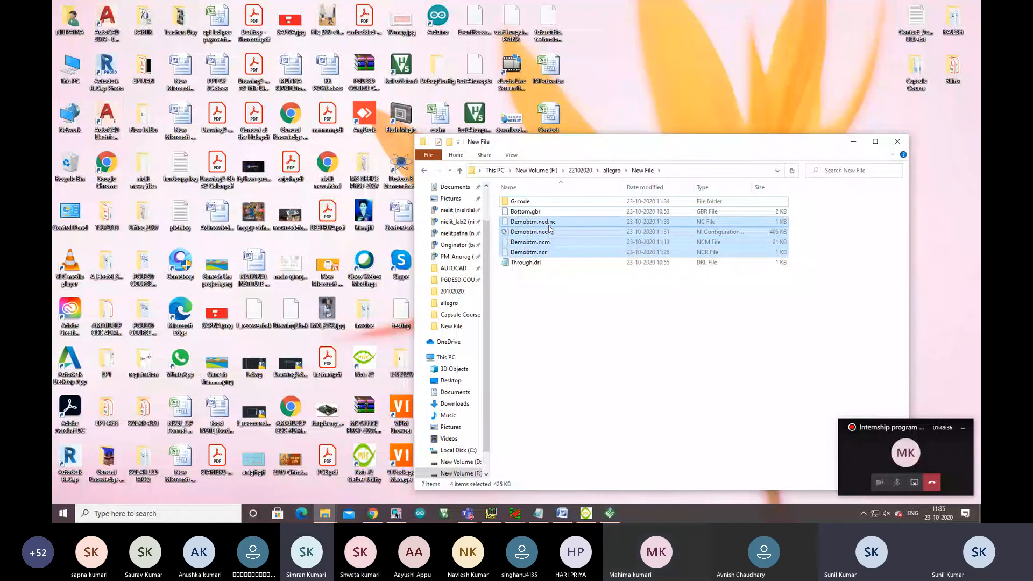
double_click(540, 201)
key("ctrl+v")
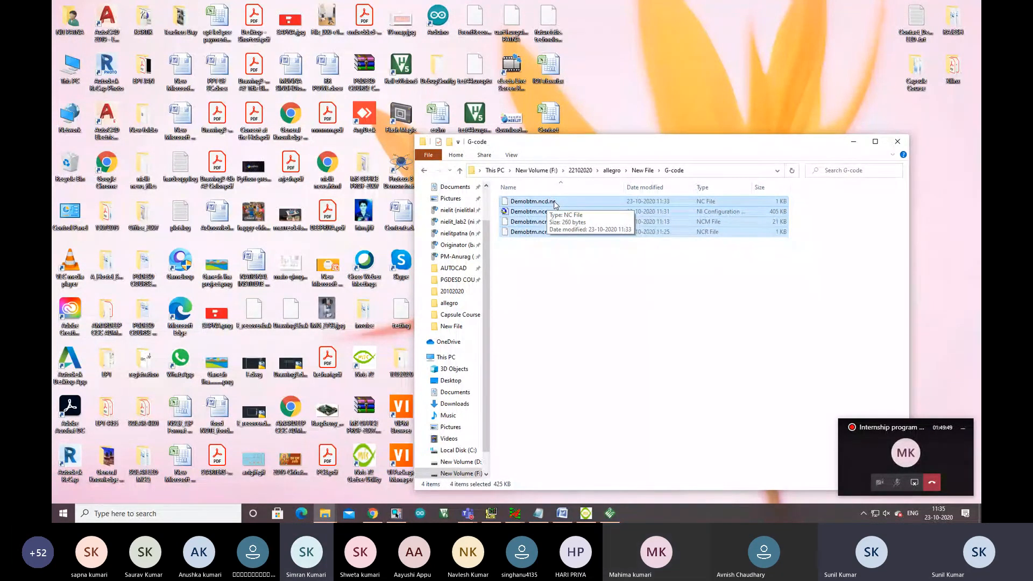
Step: Rename the drilling file Demobtm.ncd.nc in the G-code folder as Demobtm.nc
right_click(555, 204)
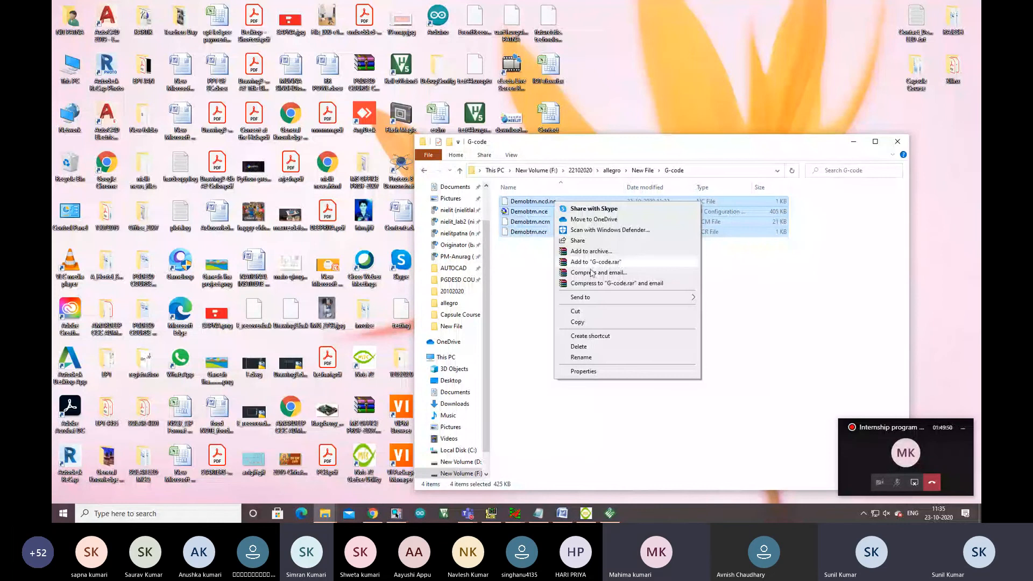
left_click(590, 359)
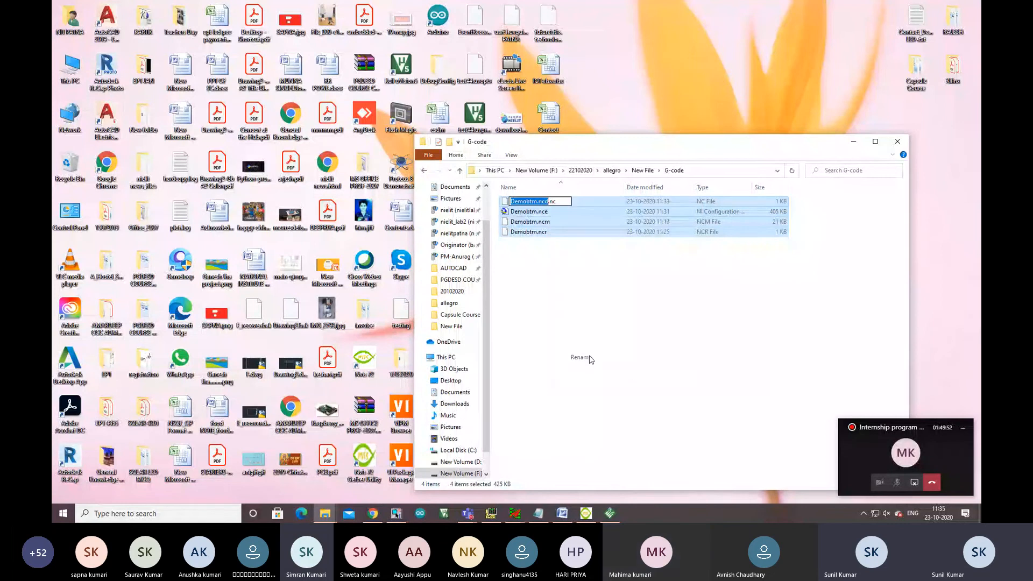
left_click(559, 200)
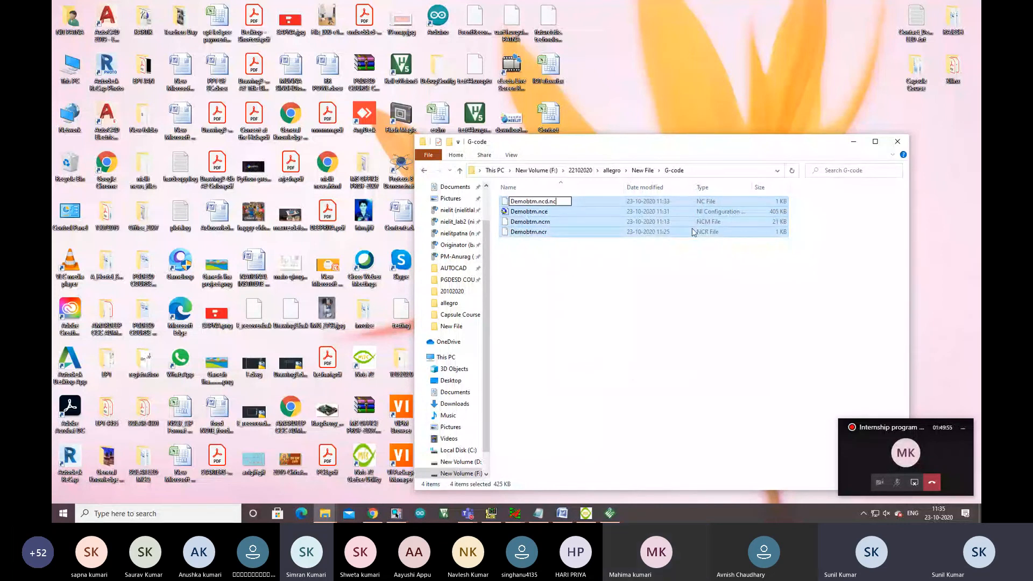
key("BackSpace")
key("BackSpace")
key("BackSpace")
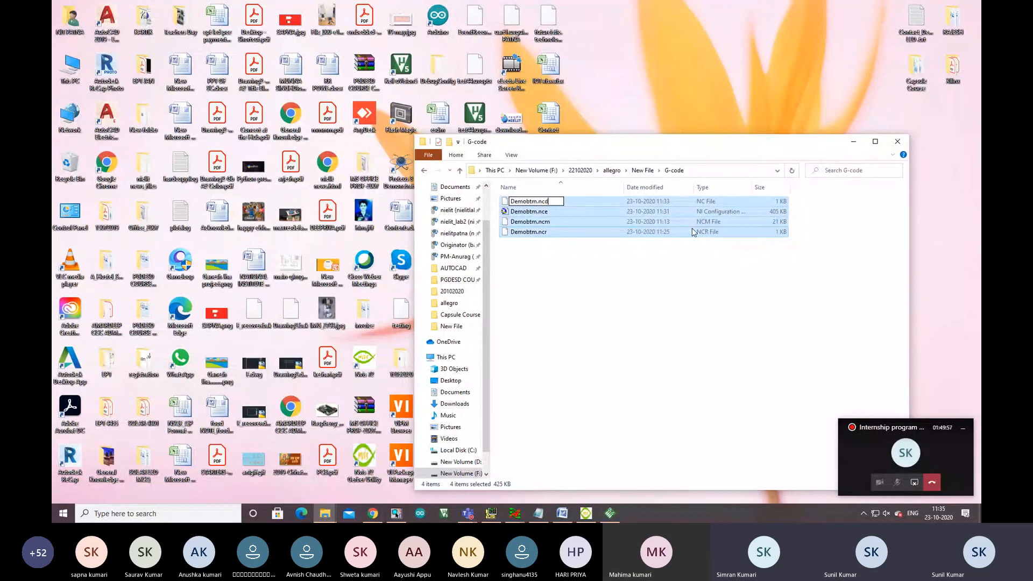
key("BackSpace")
left_click(605, 276)
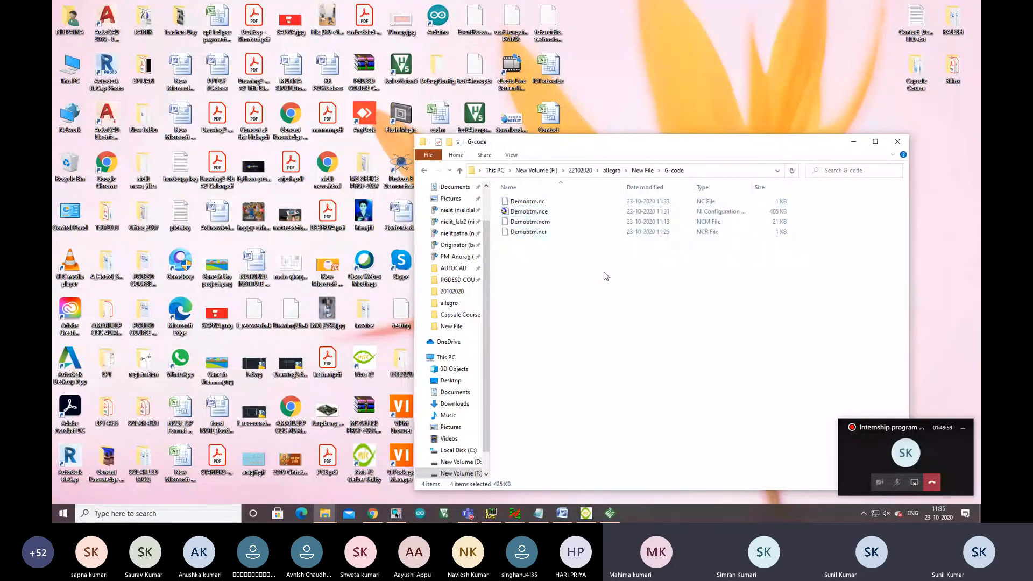
Step: Rename the file Demobtm.nc as Demobtm.ncd and accept the change of file extension
left_click(549, 201)
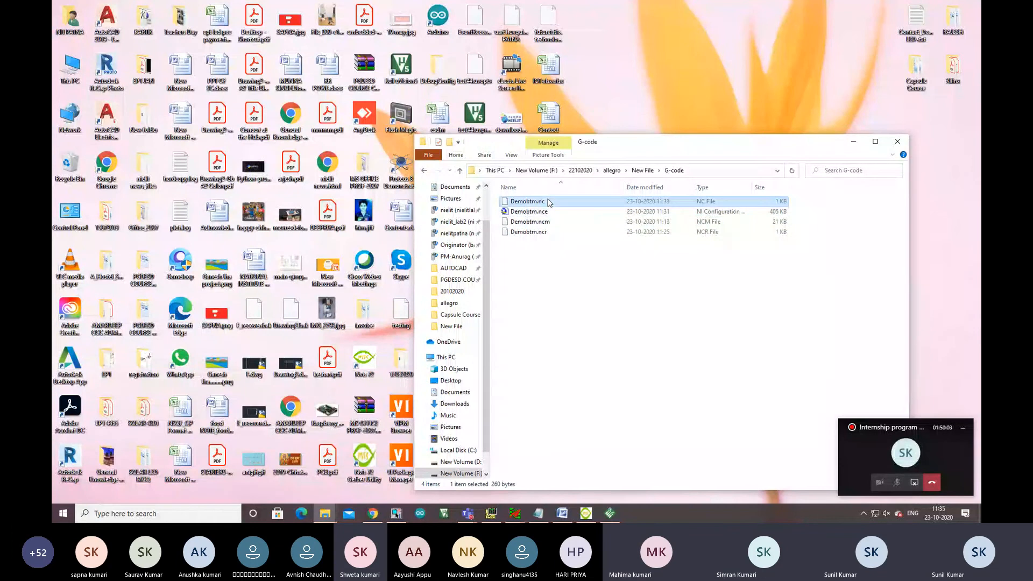
right_click(549, 202)
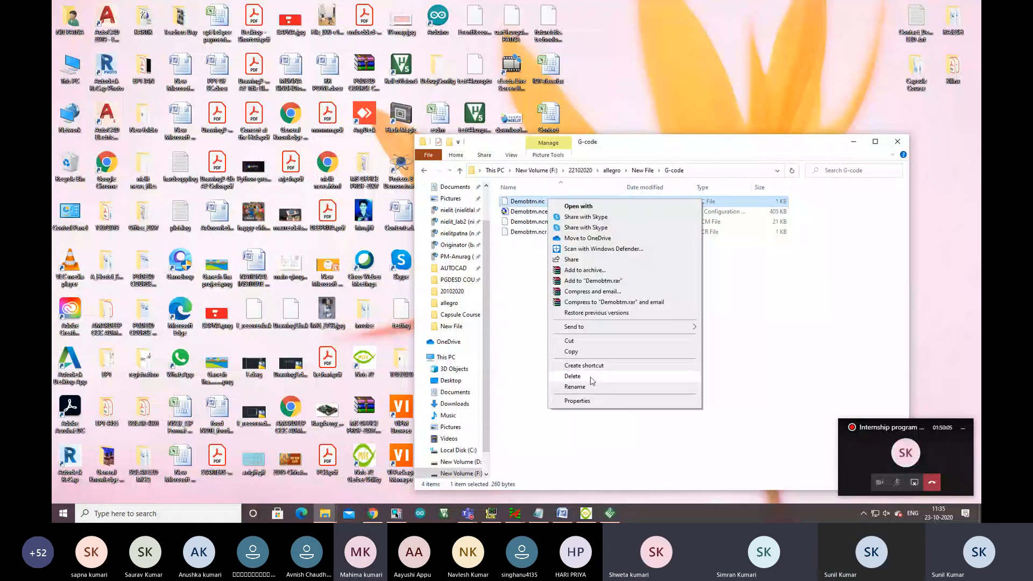
left_click(591, 384)
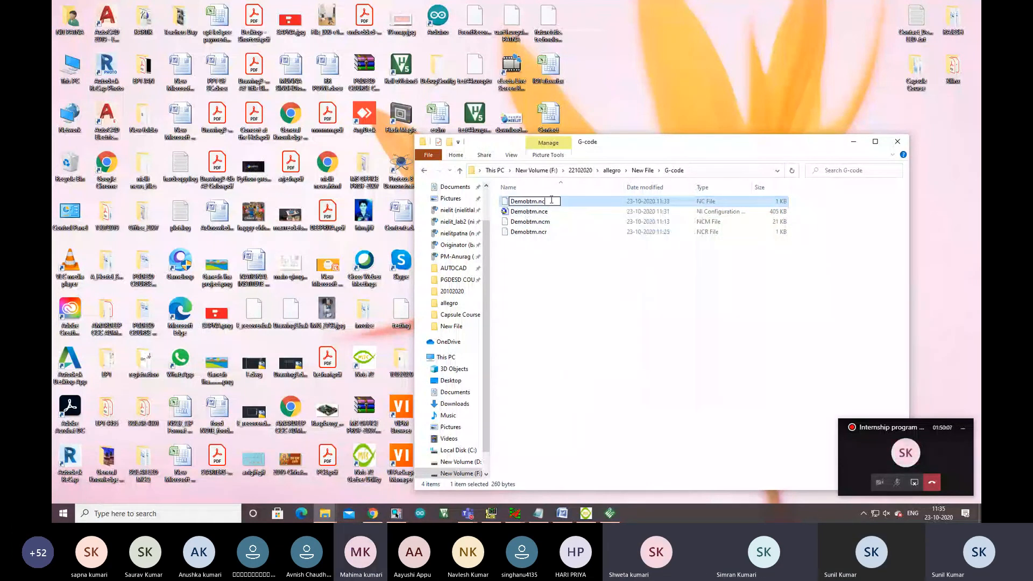
type("d")
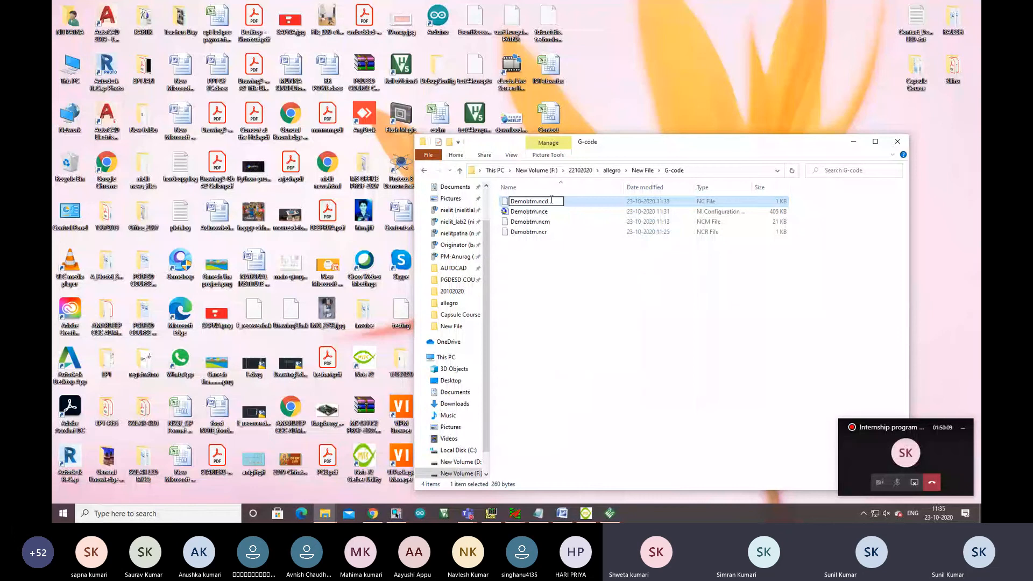
left_click(574, 206)
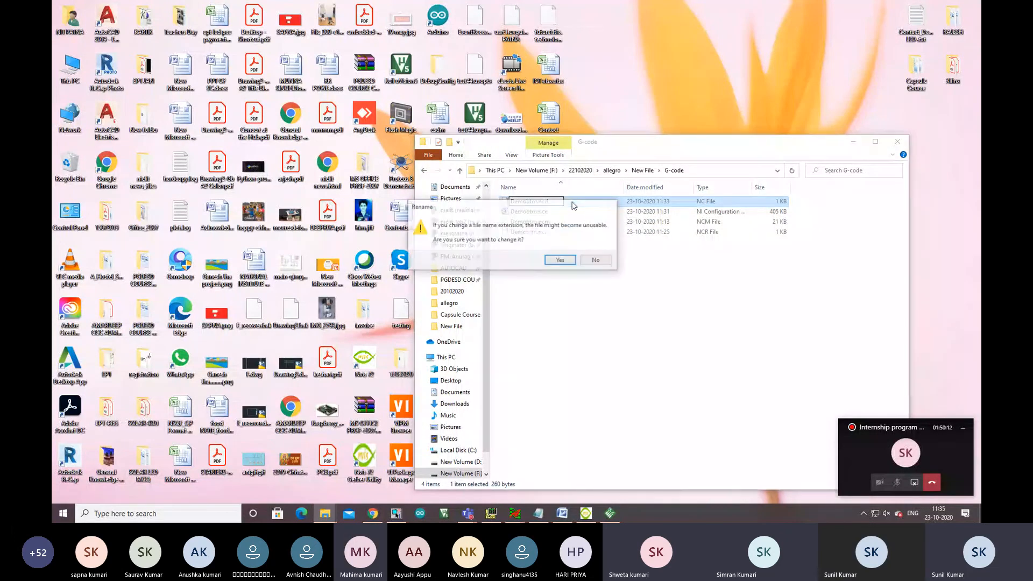
left_click(560, 261)
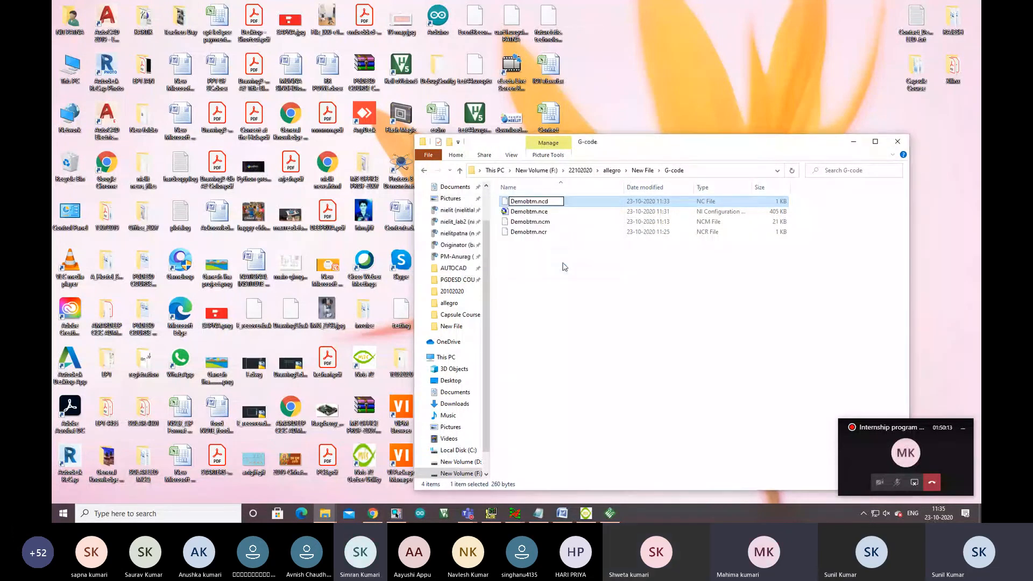